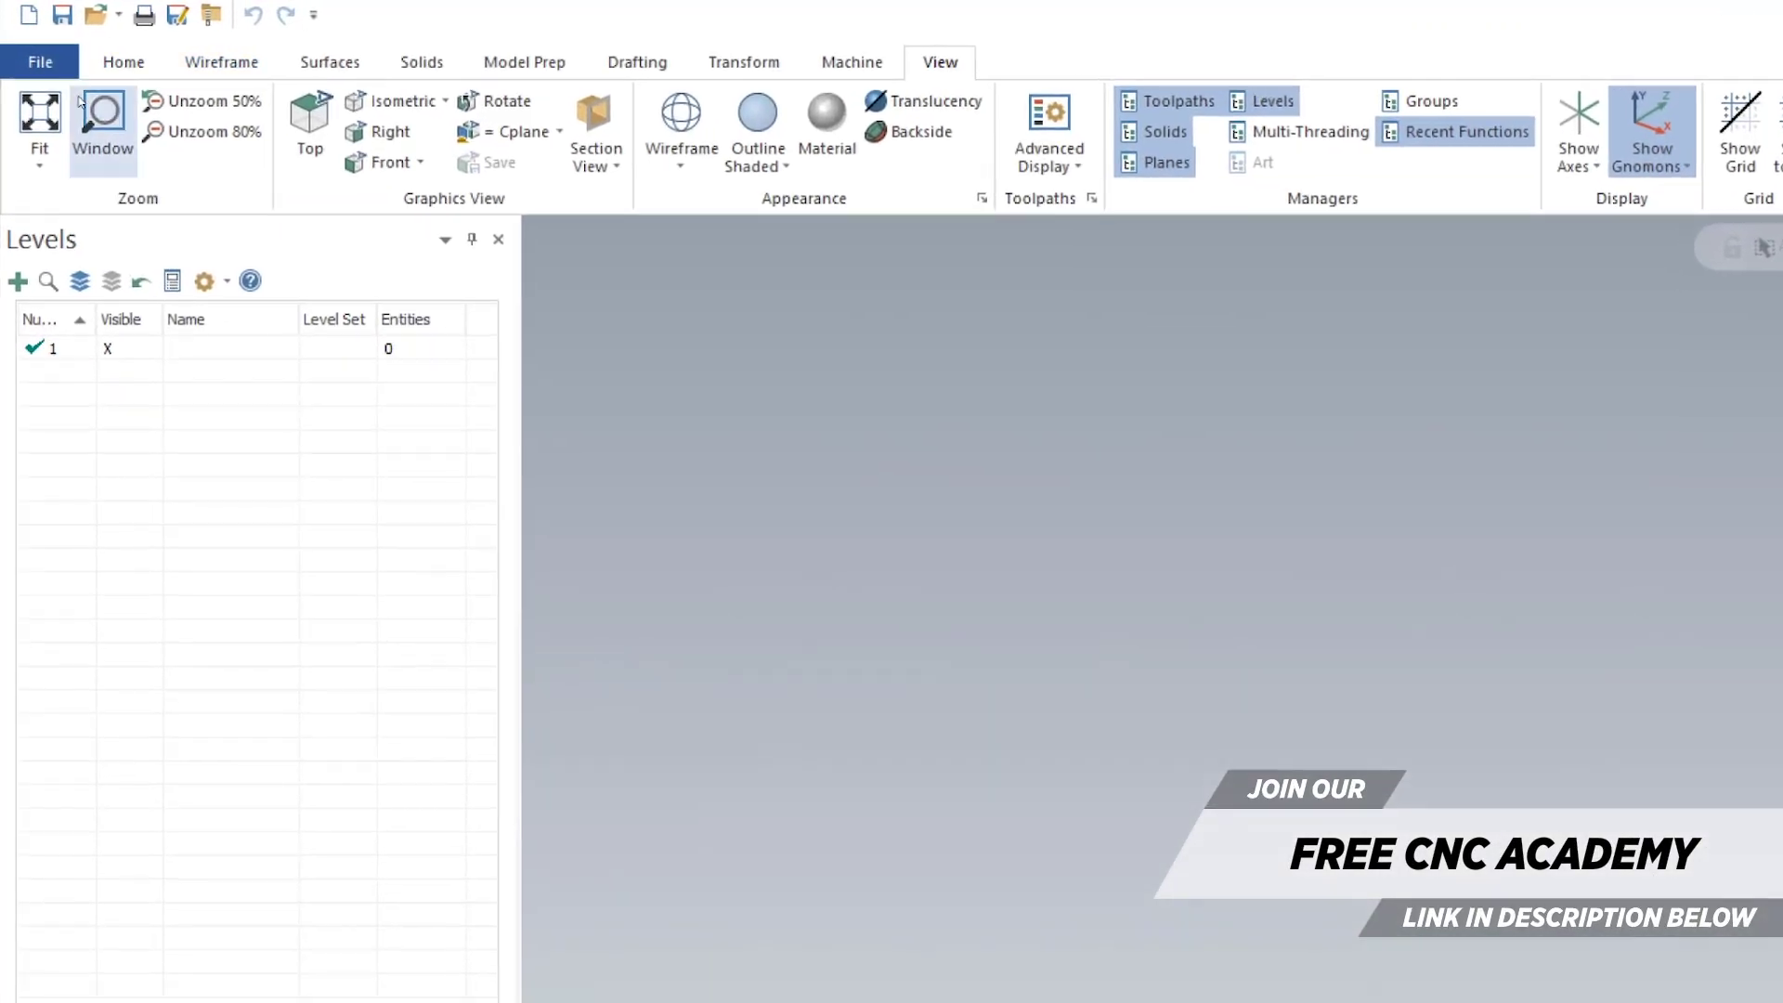
Step: Draw a rectangle 5 wide and -1.95 high from the origin, then fit it in view
{"action": "left_click", "coordinate": [232, 61]}
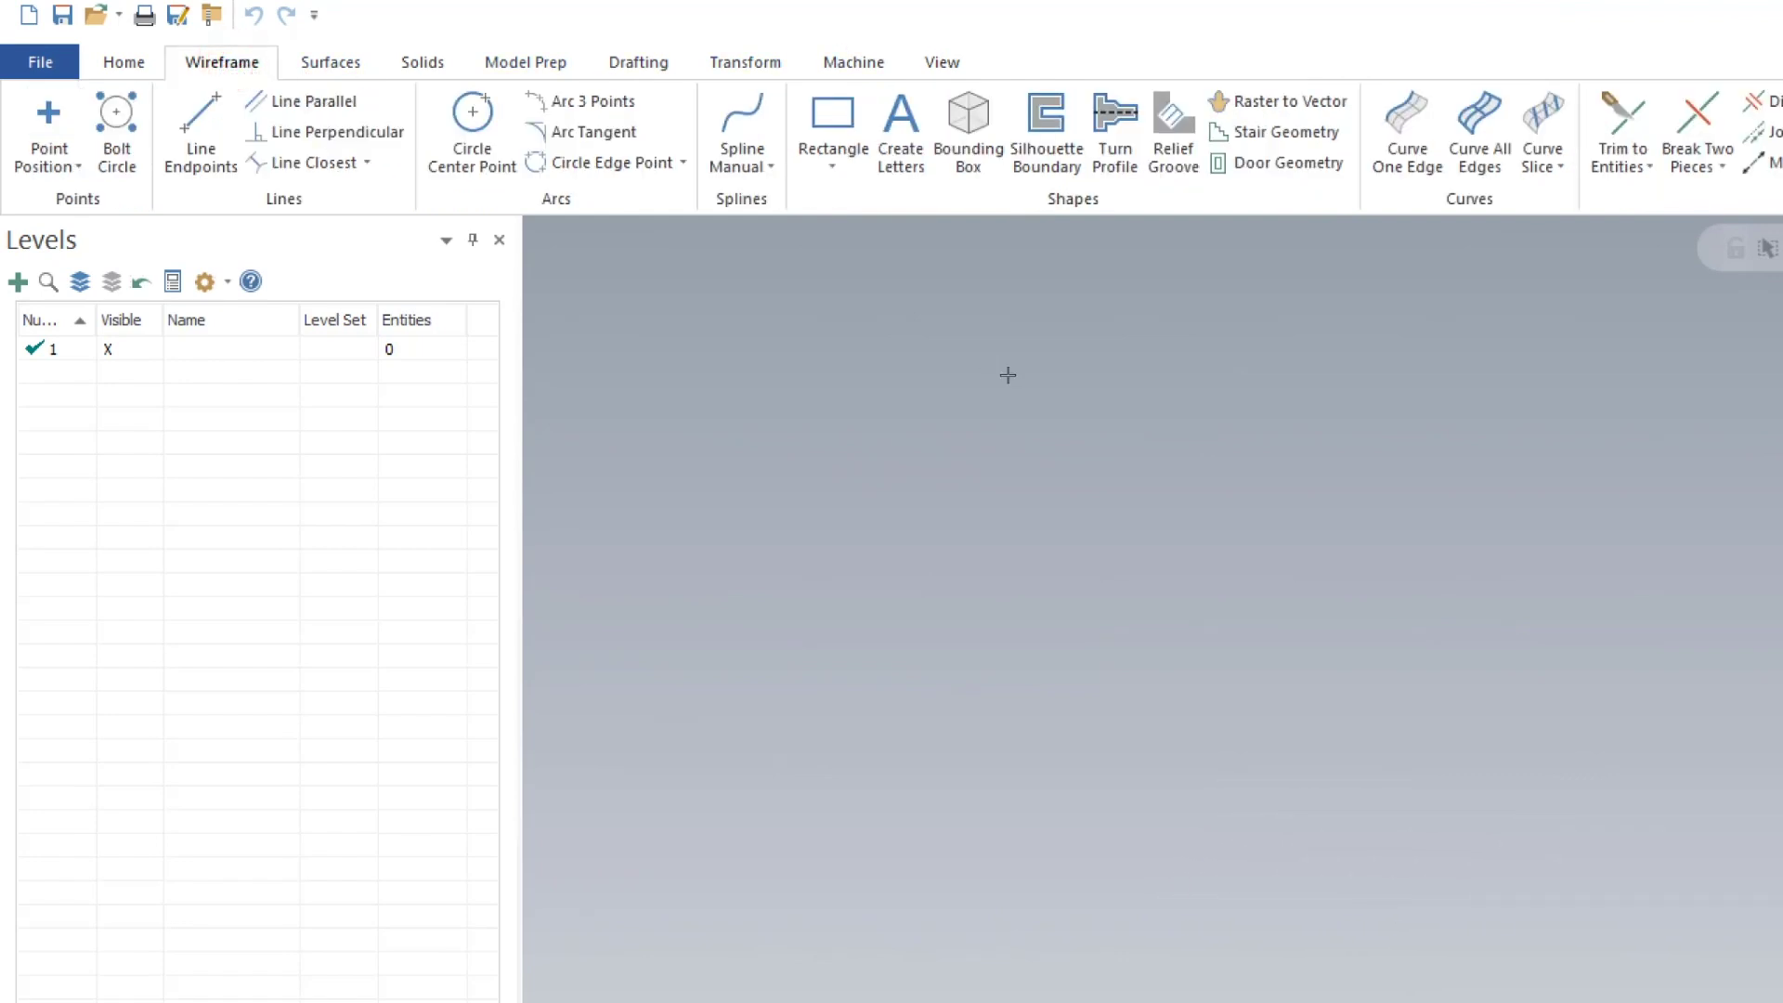
{"action": "left_click", "coordinate": [833, 130]}
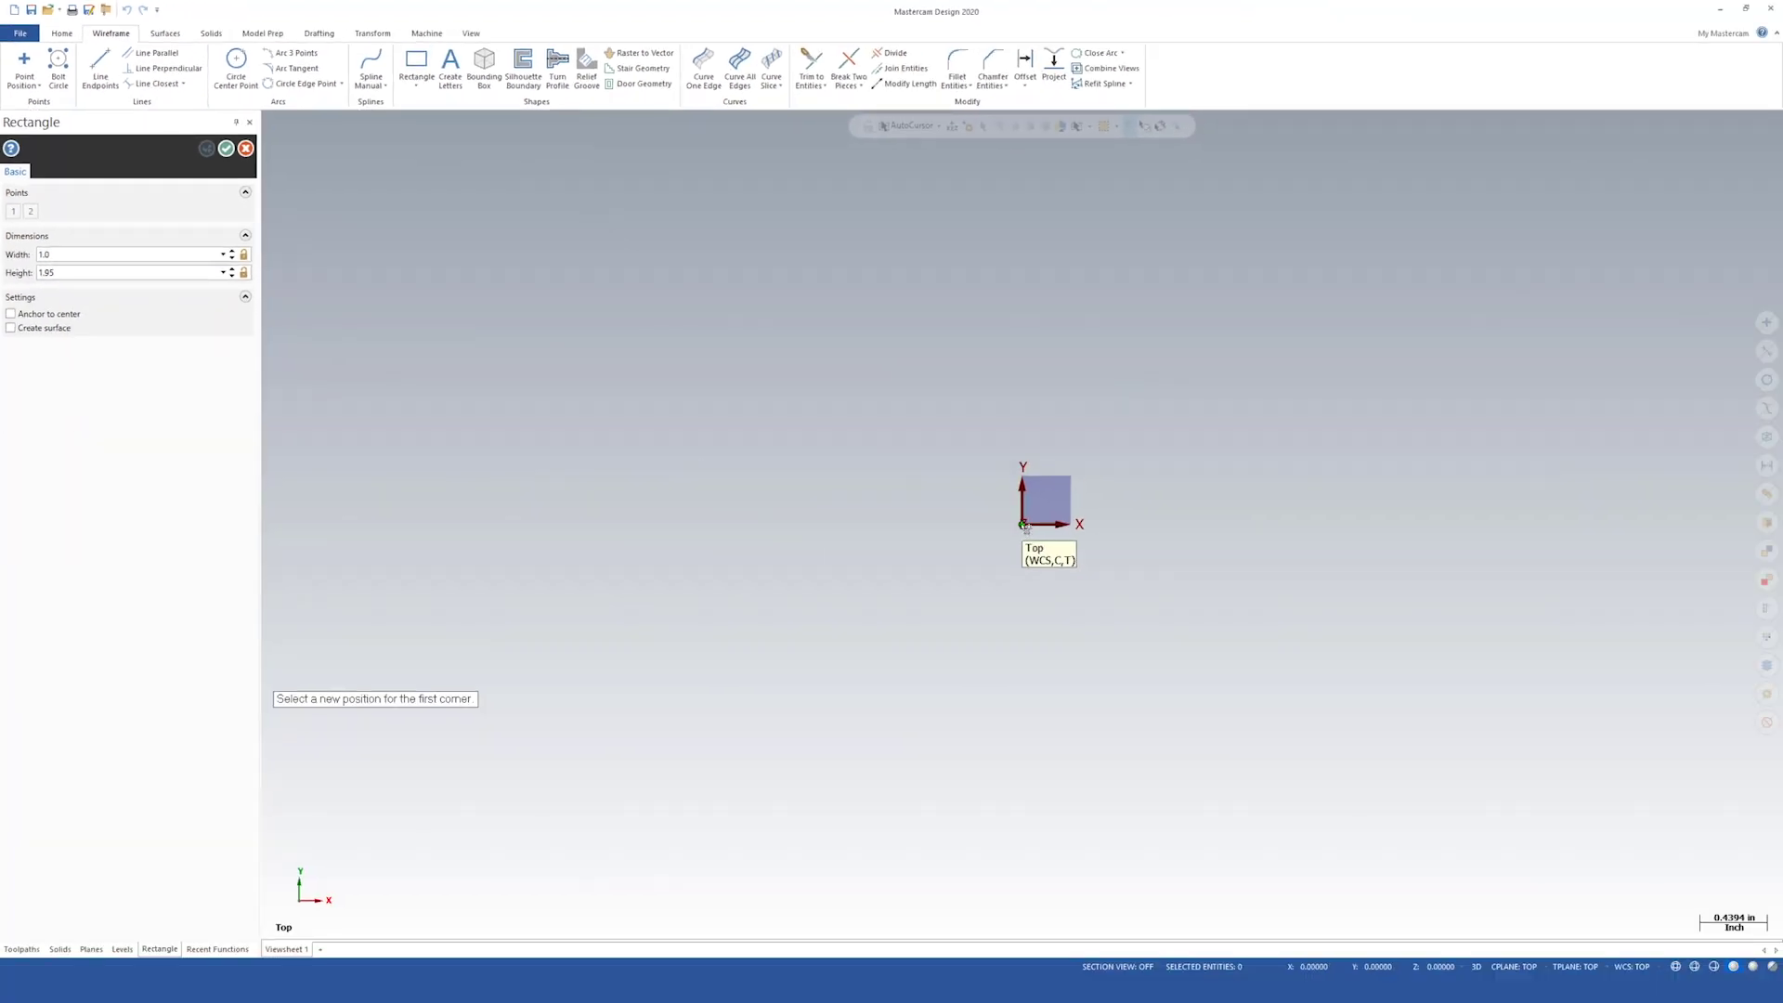
{"action": "left_click", "coordinate": [1024, 525]}
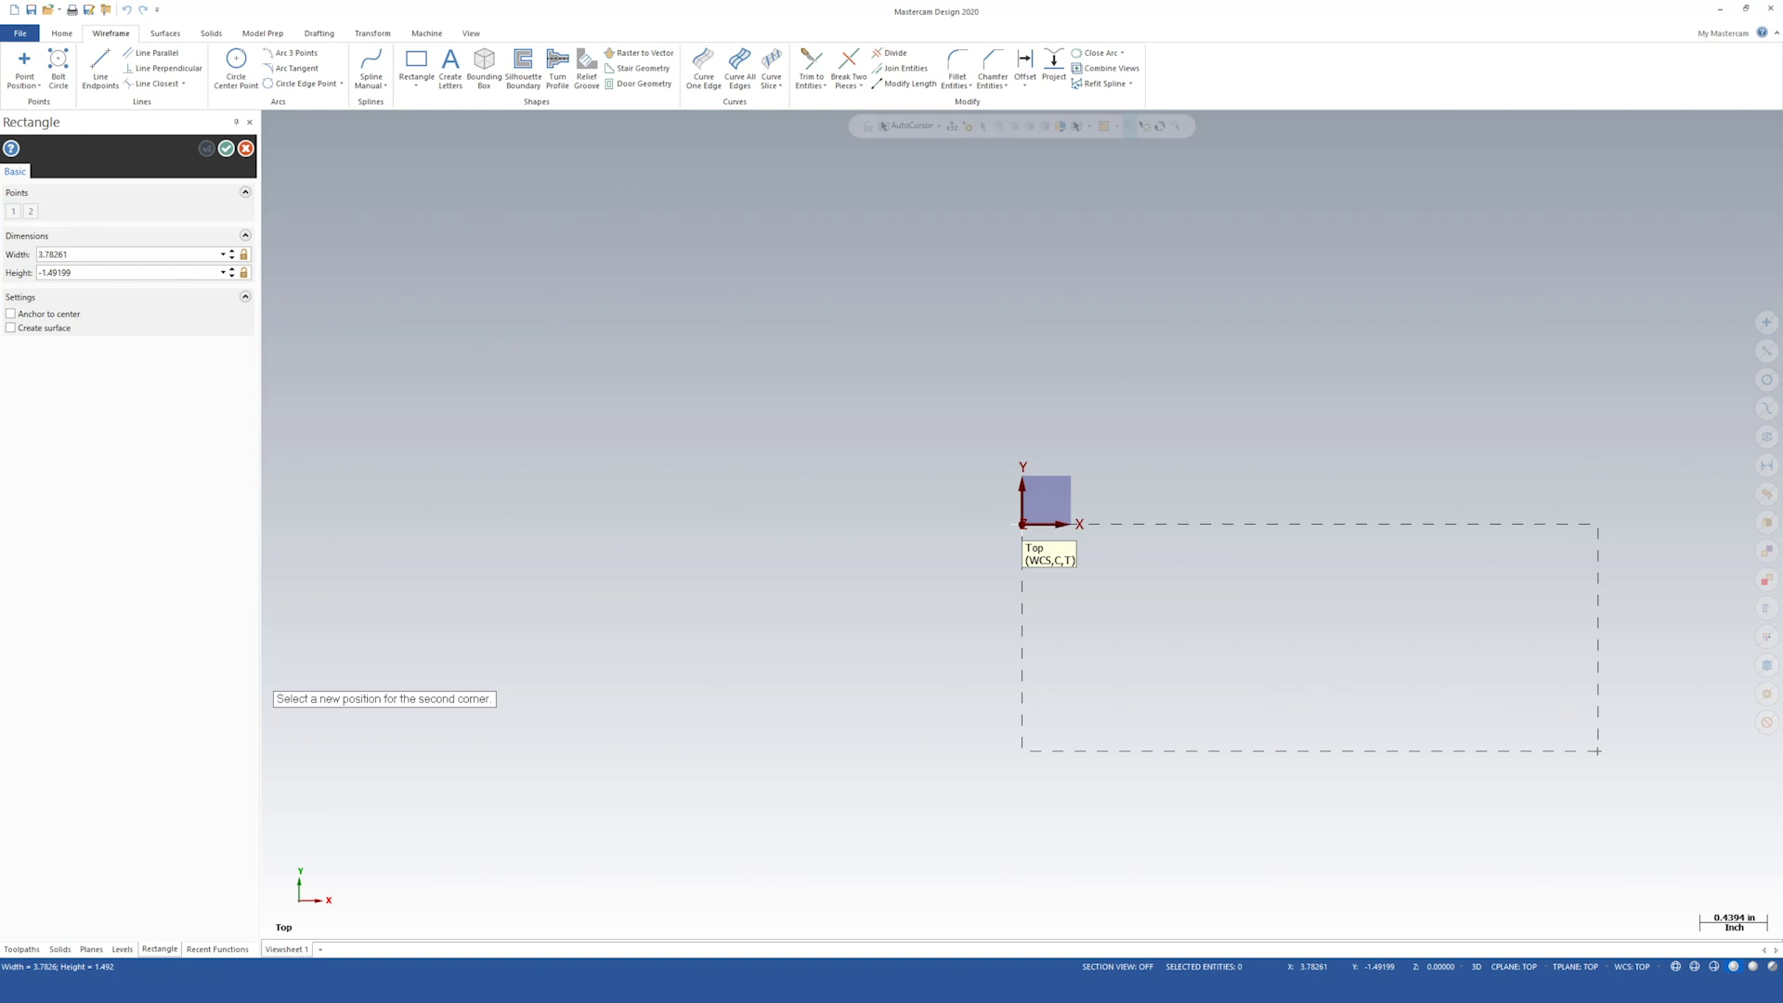
{"action": "left_click", "coordinate": [130, 254]}
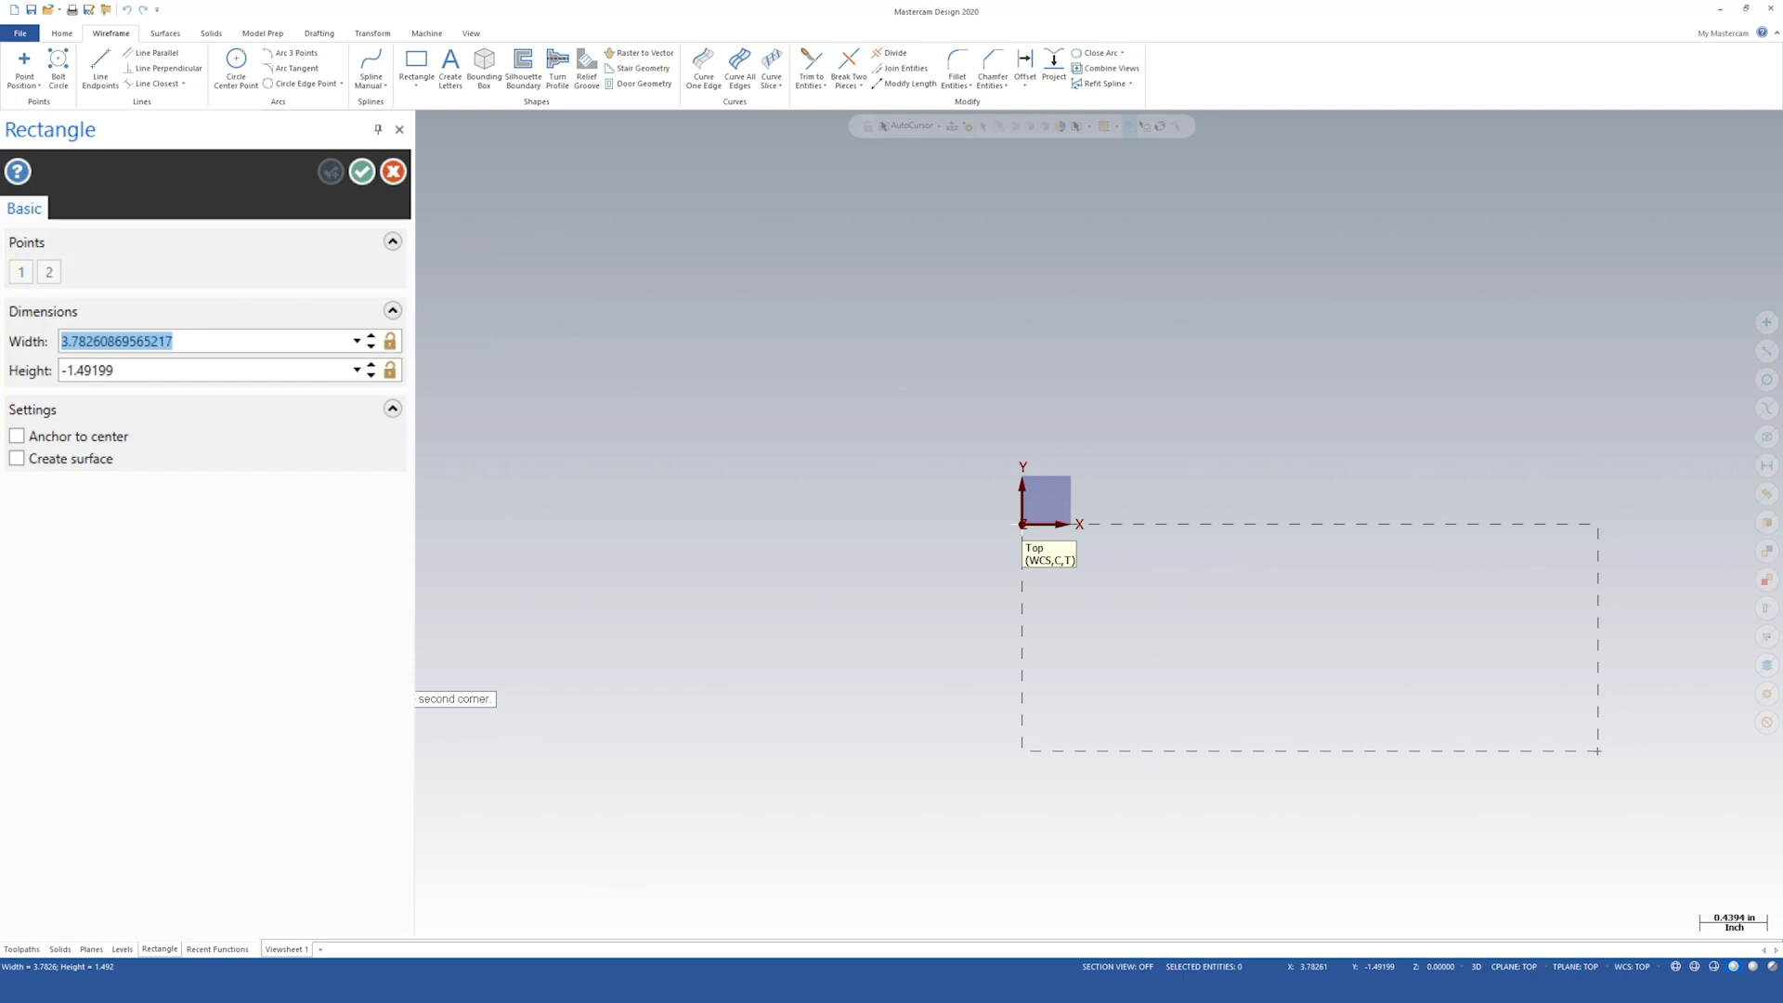
{"action": "type", "text": "5"}
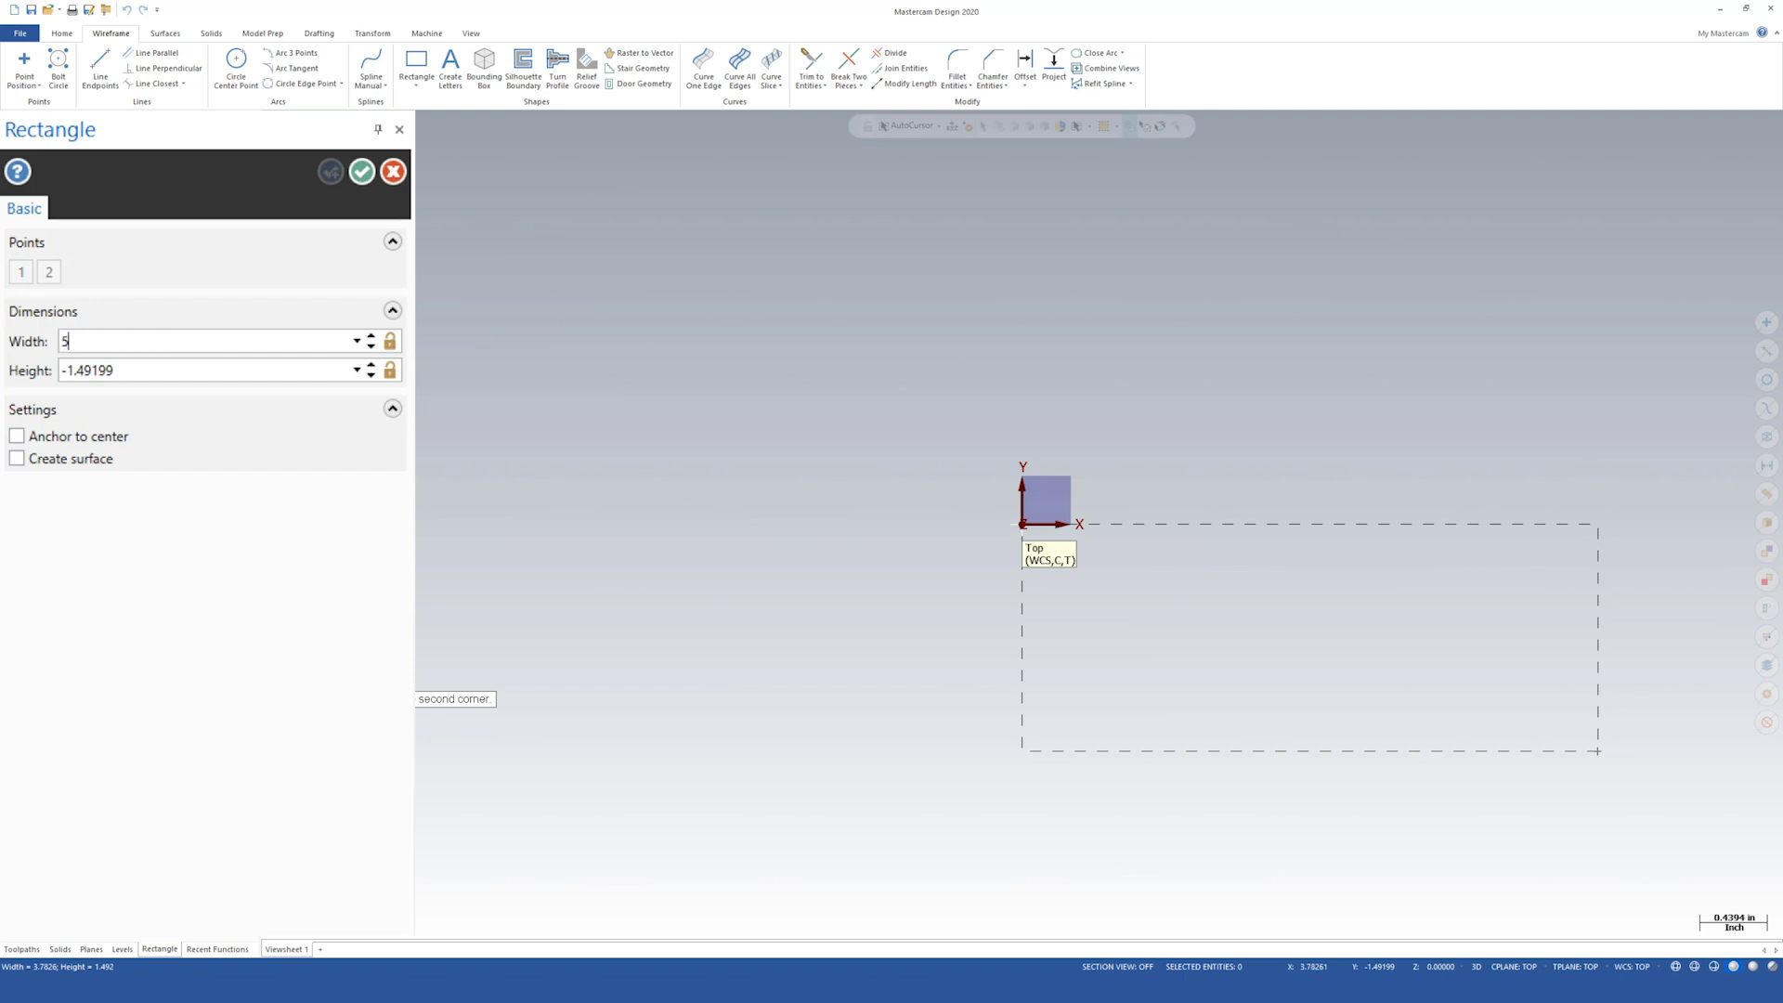
{"action": "key", "text": "Tab"}
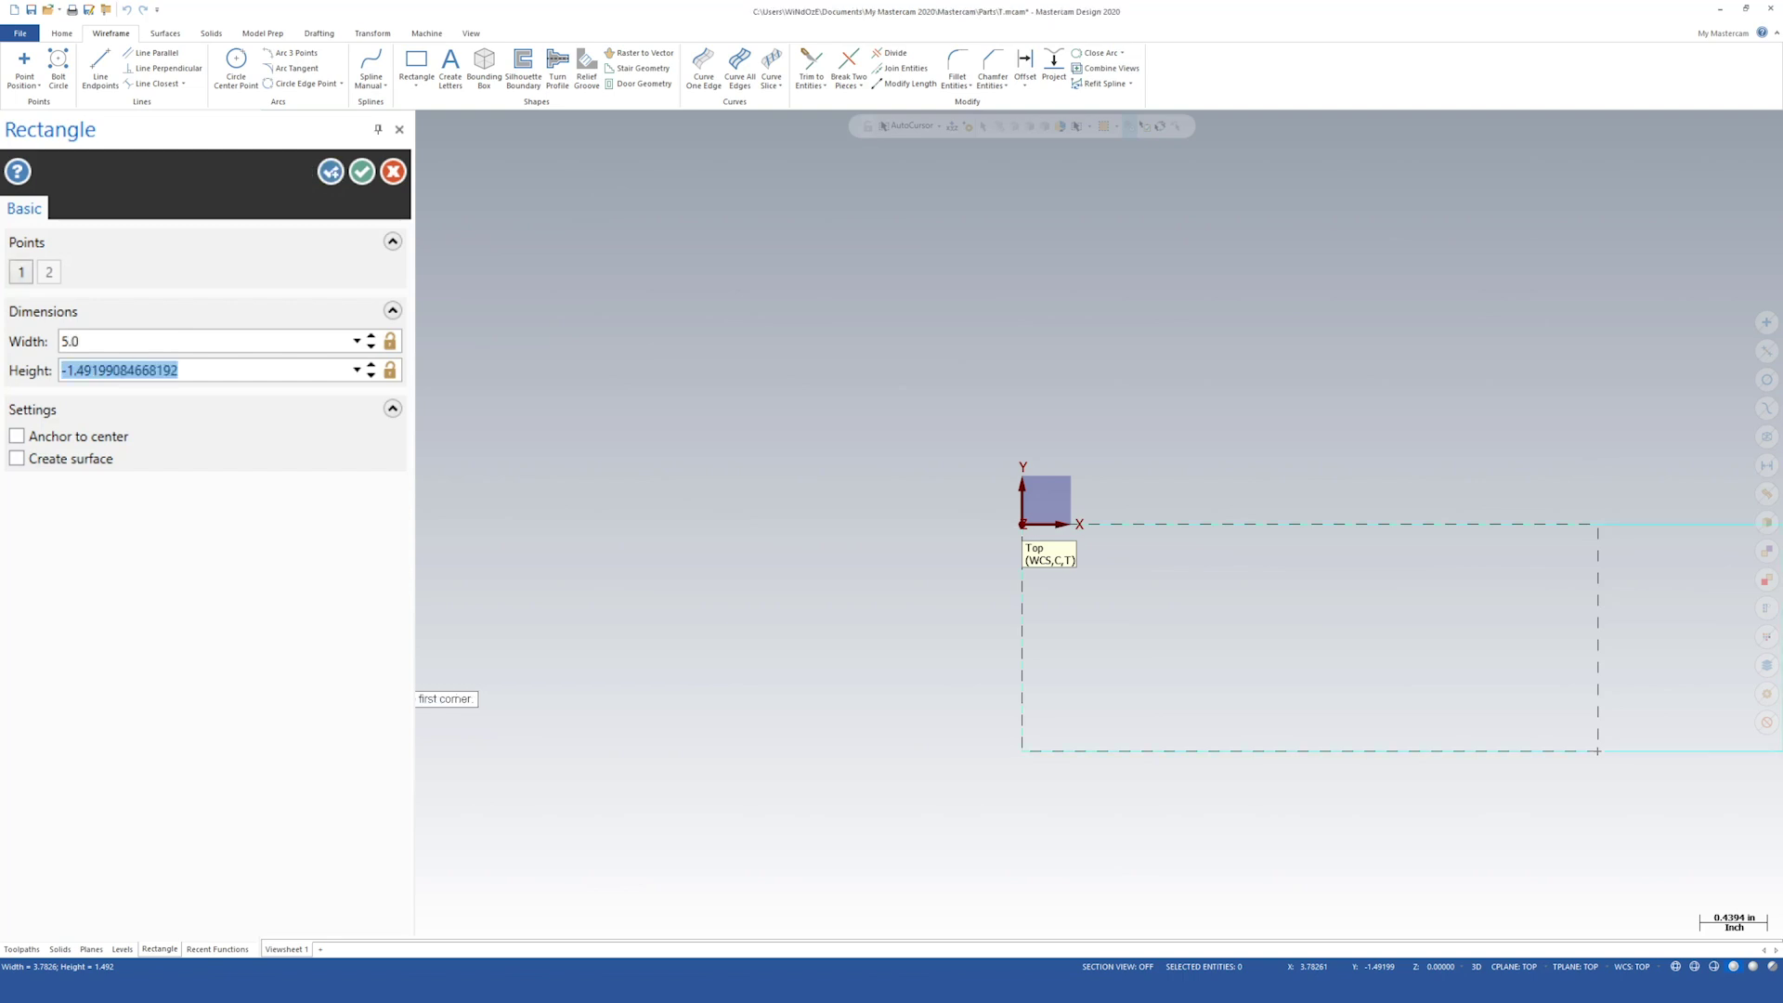
{"action": "type", "text": "-1.95"}
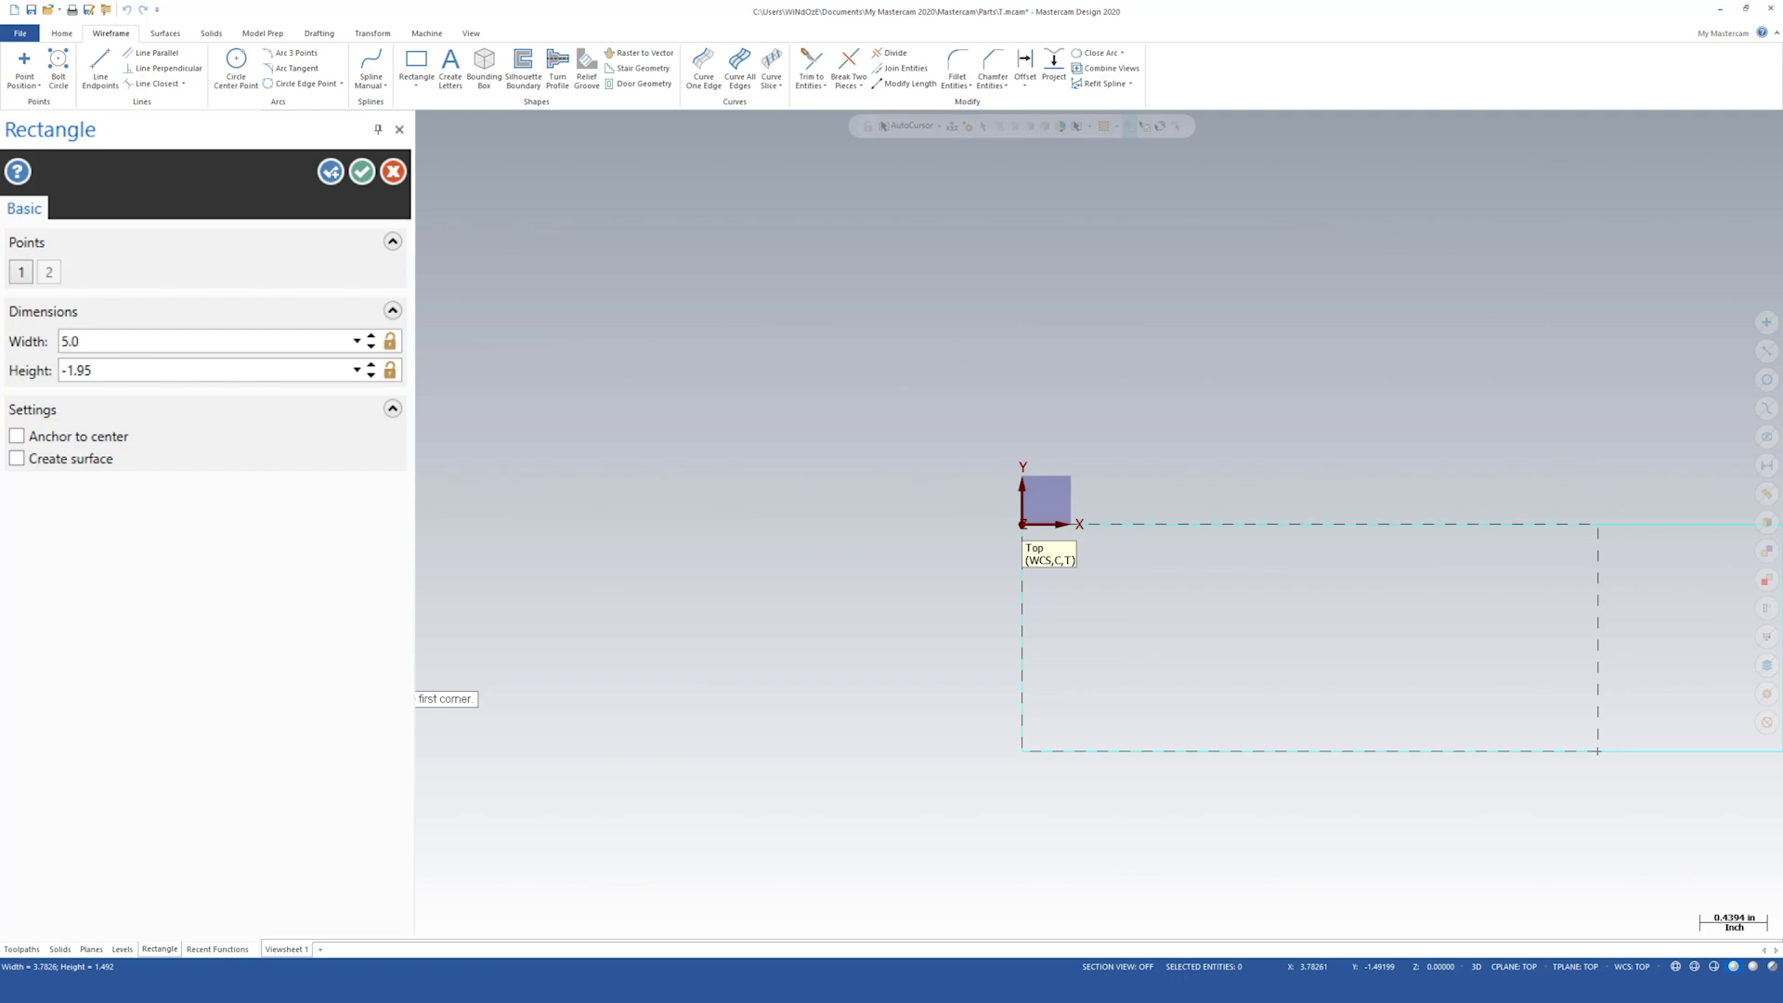
{"action": "key", "text": "Tab"}
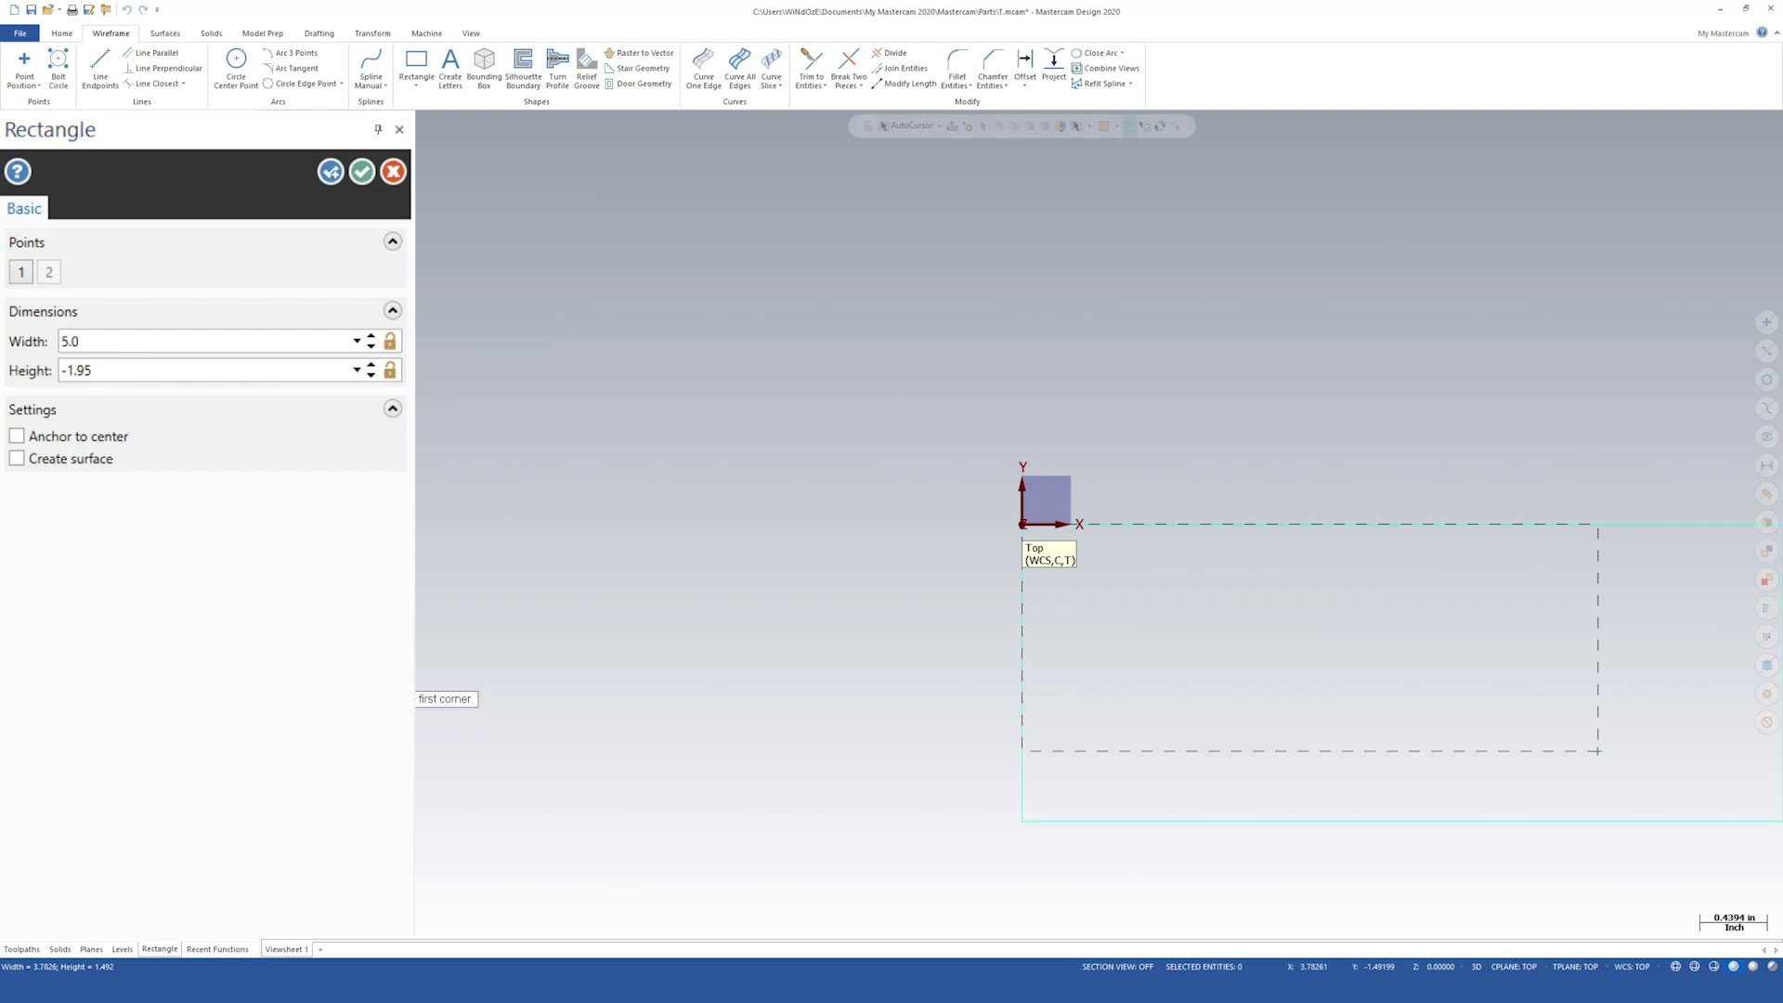
{"action": "left_click", "coordinate": [360, 171]}
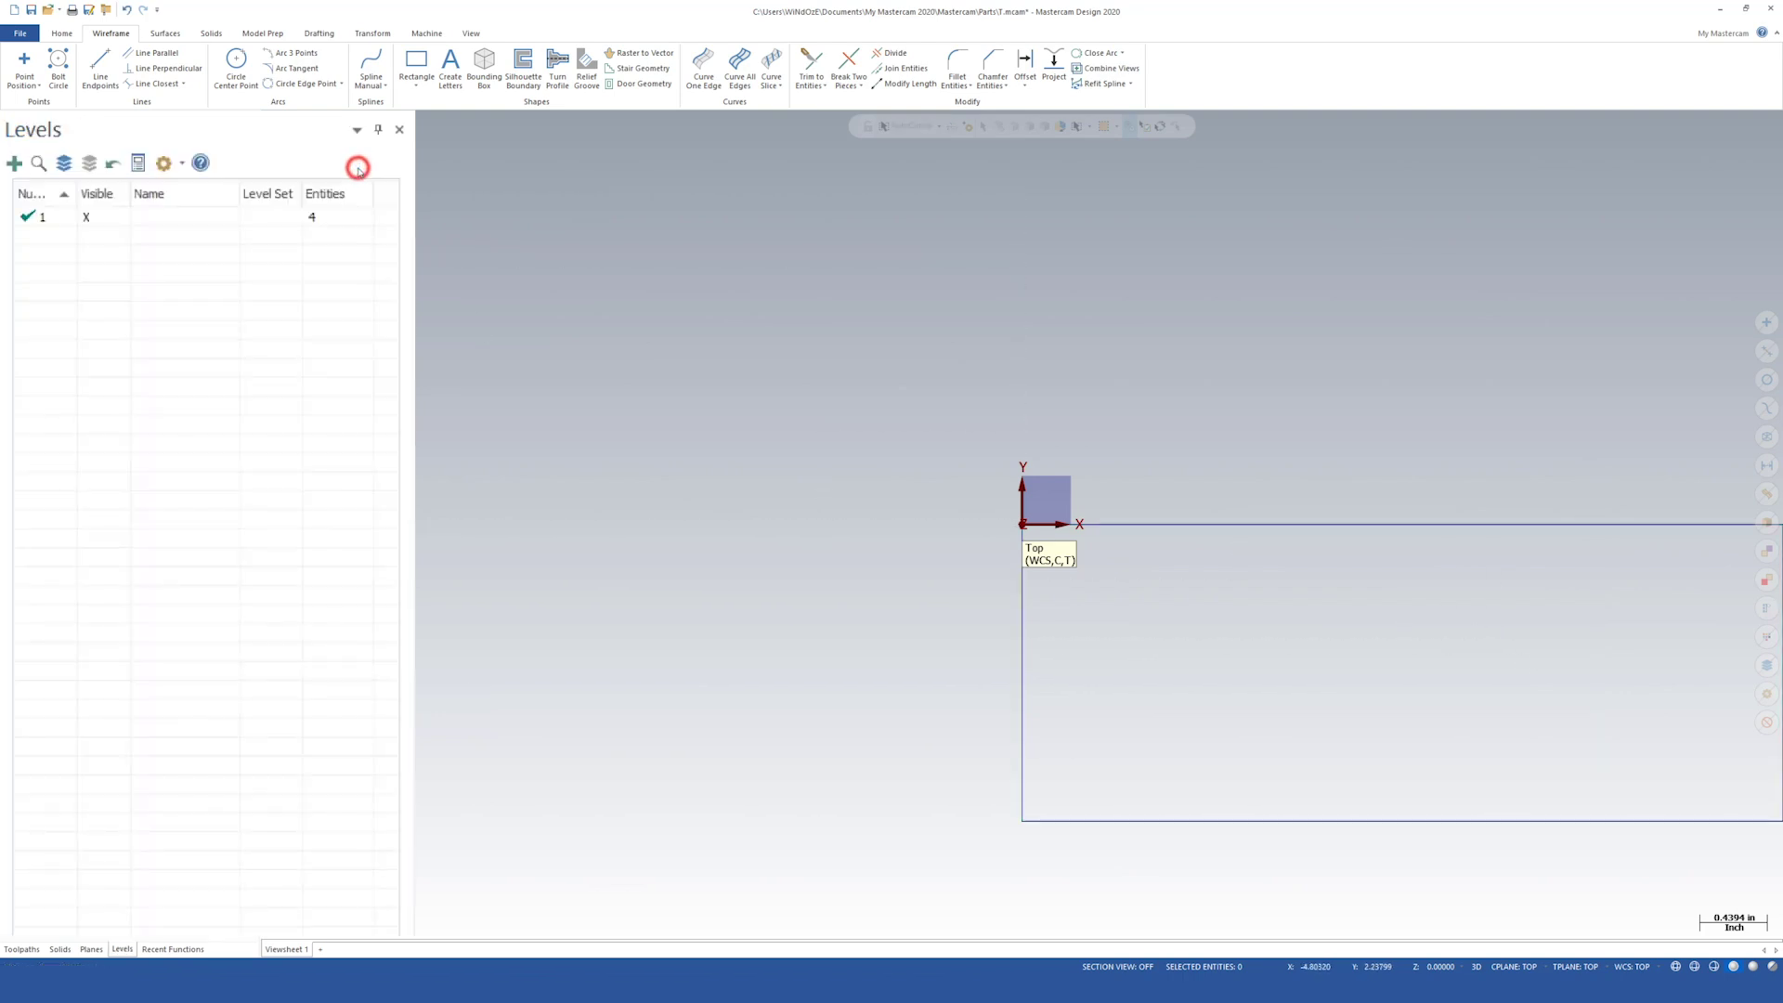
{"action": "right_click", "coordinate": [608, 367]}
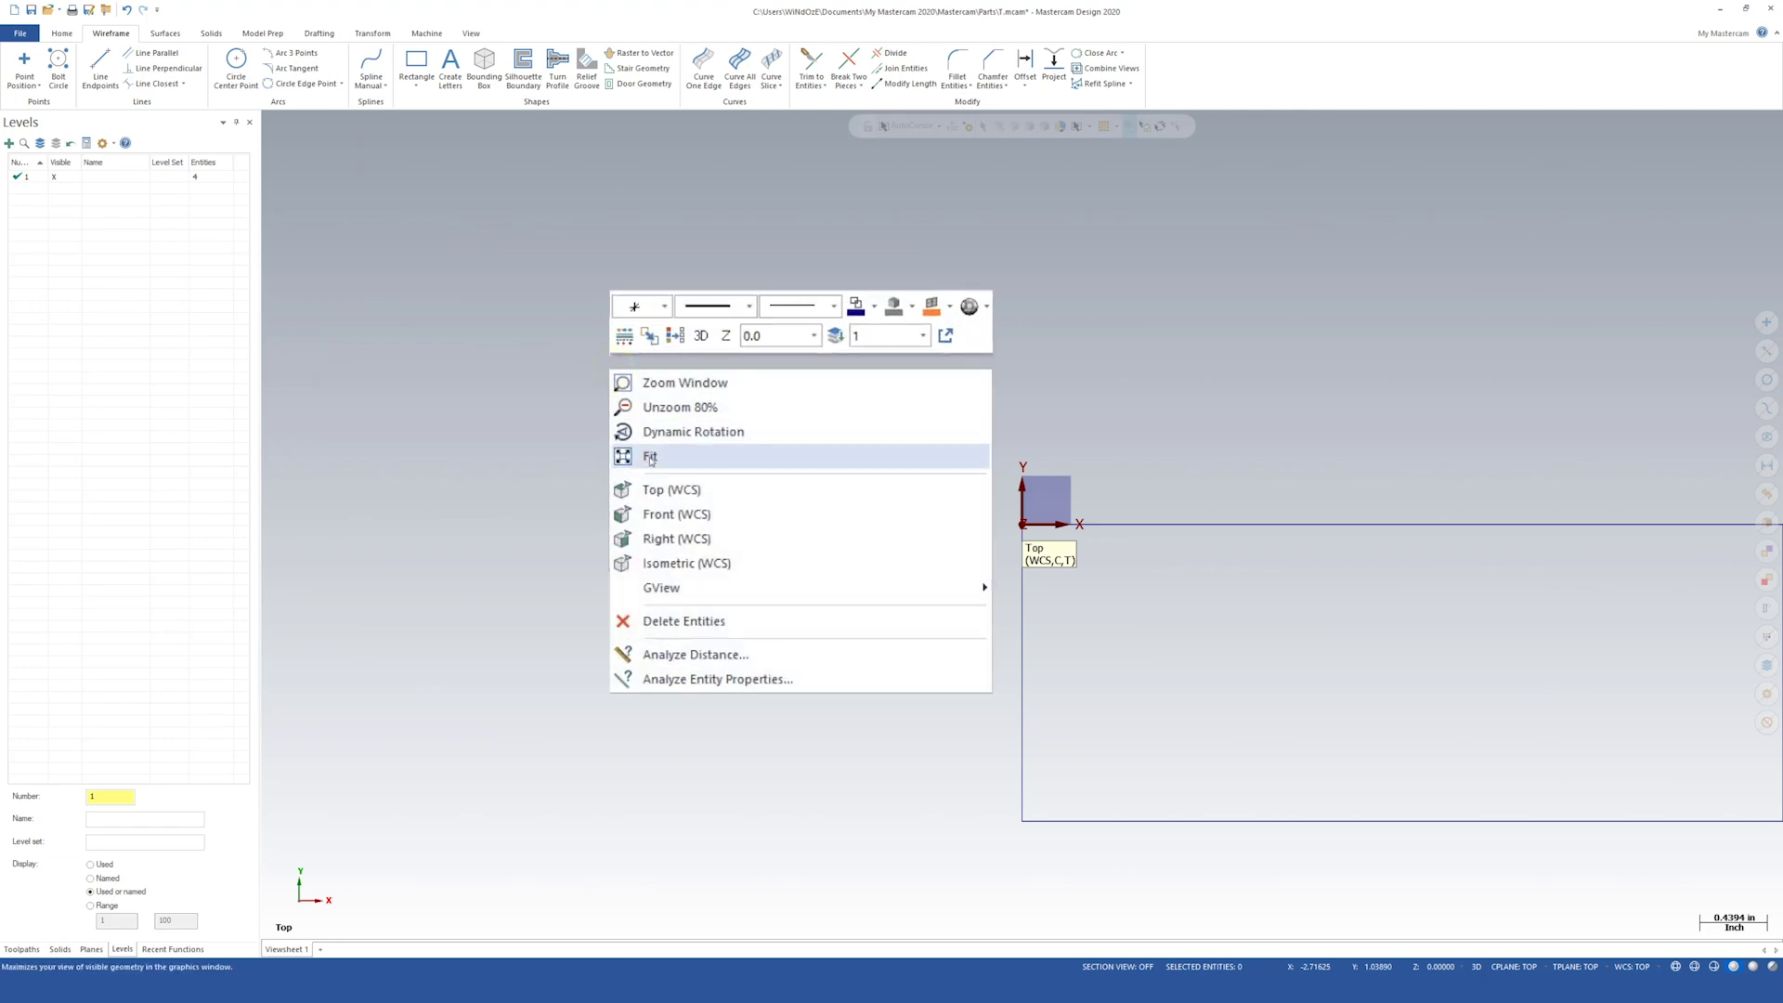
{"action": "left_click", "coordinate": [650, 457]}
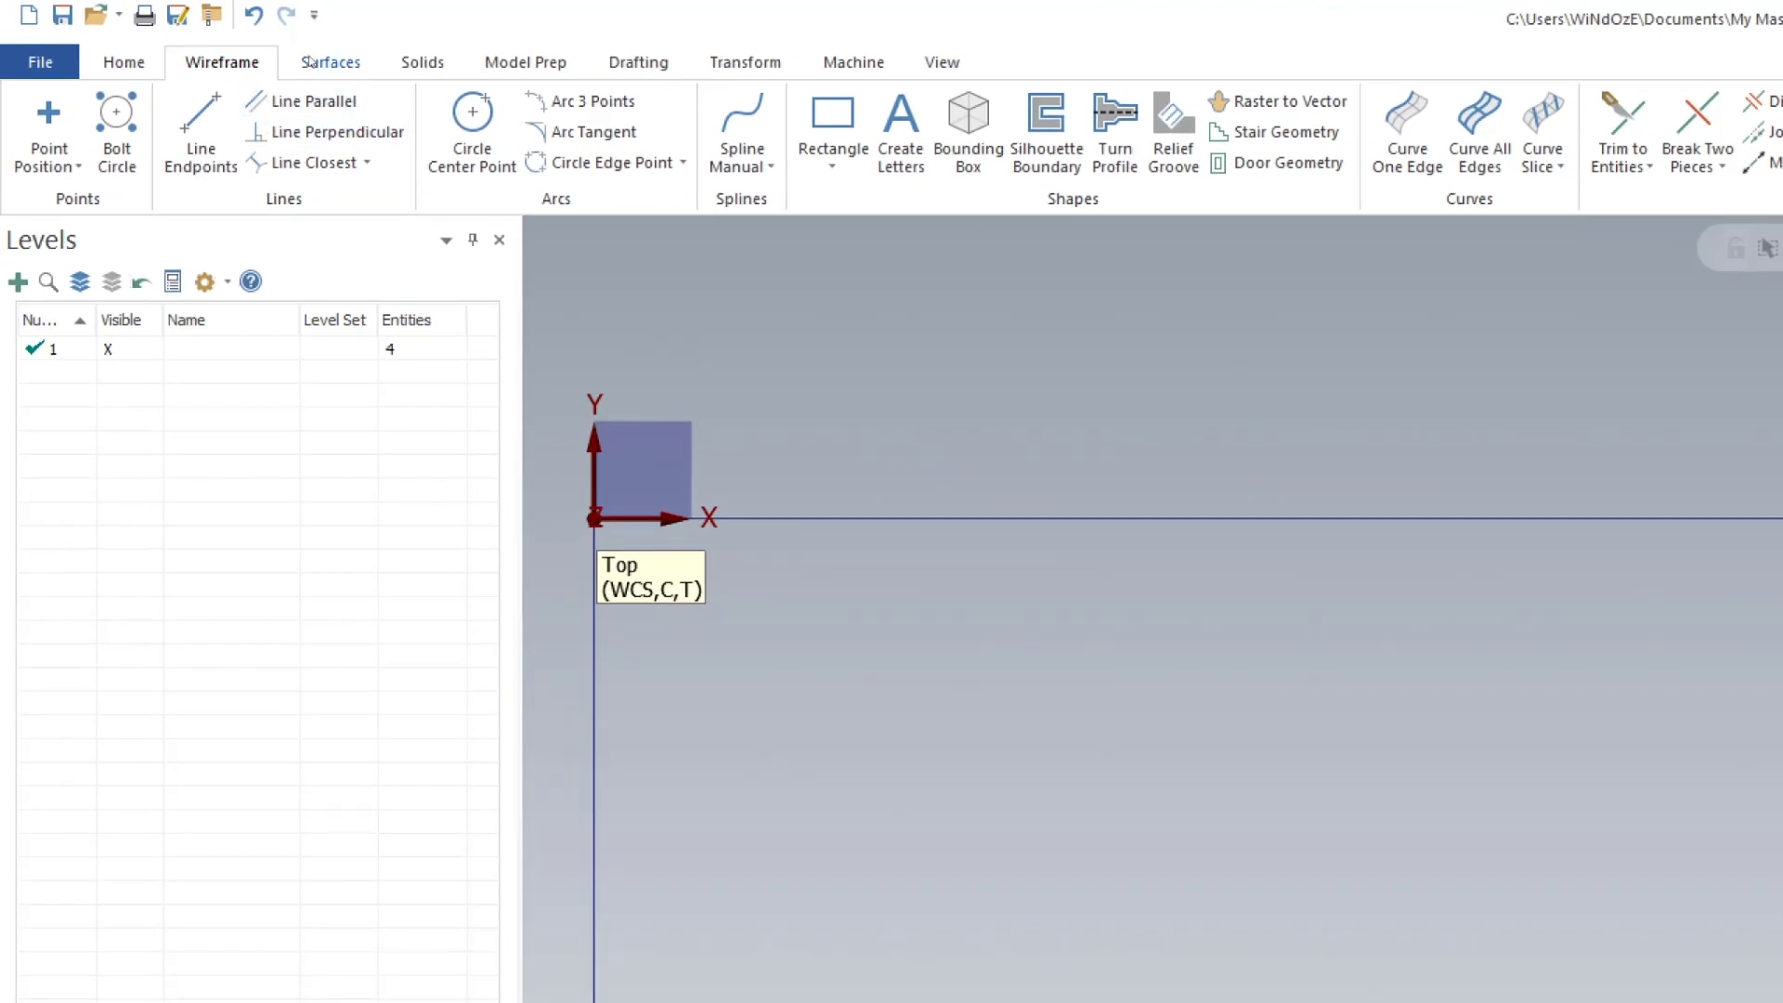
Step: Extrude the chained rectangle 0.7 downward into a solid block and fit it in view
{"action": "left_click", "coordinate": [425, 62]}
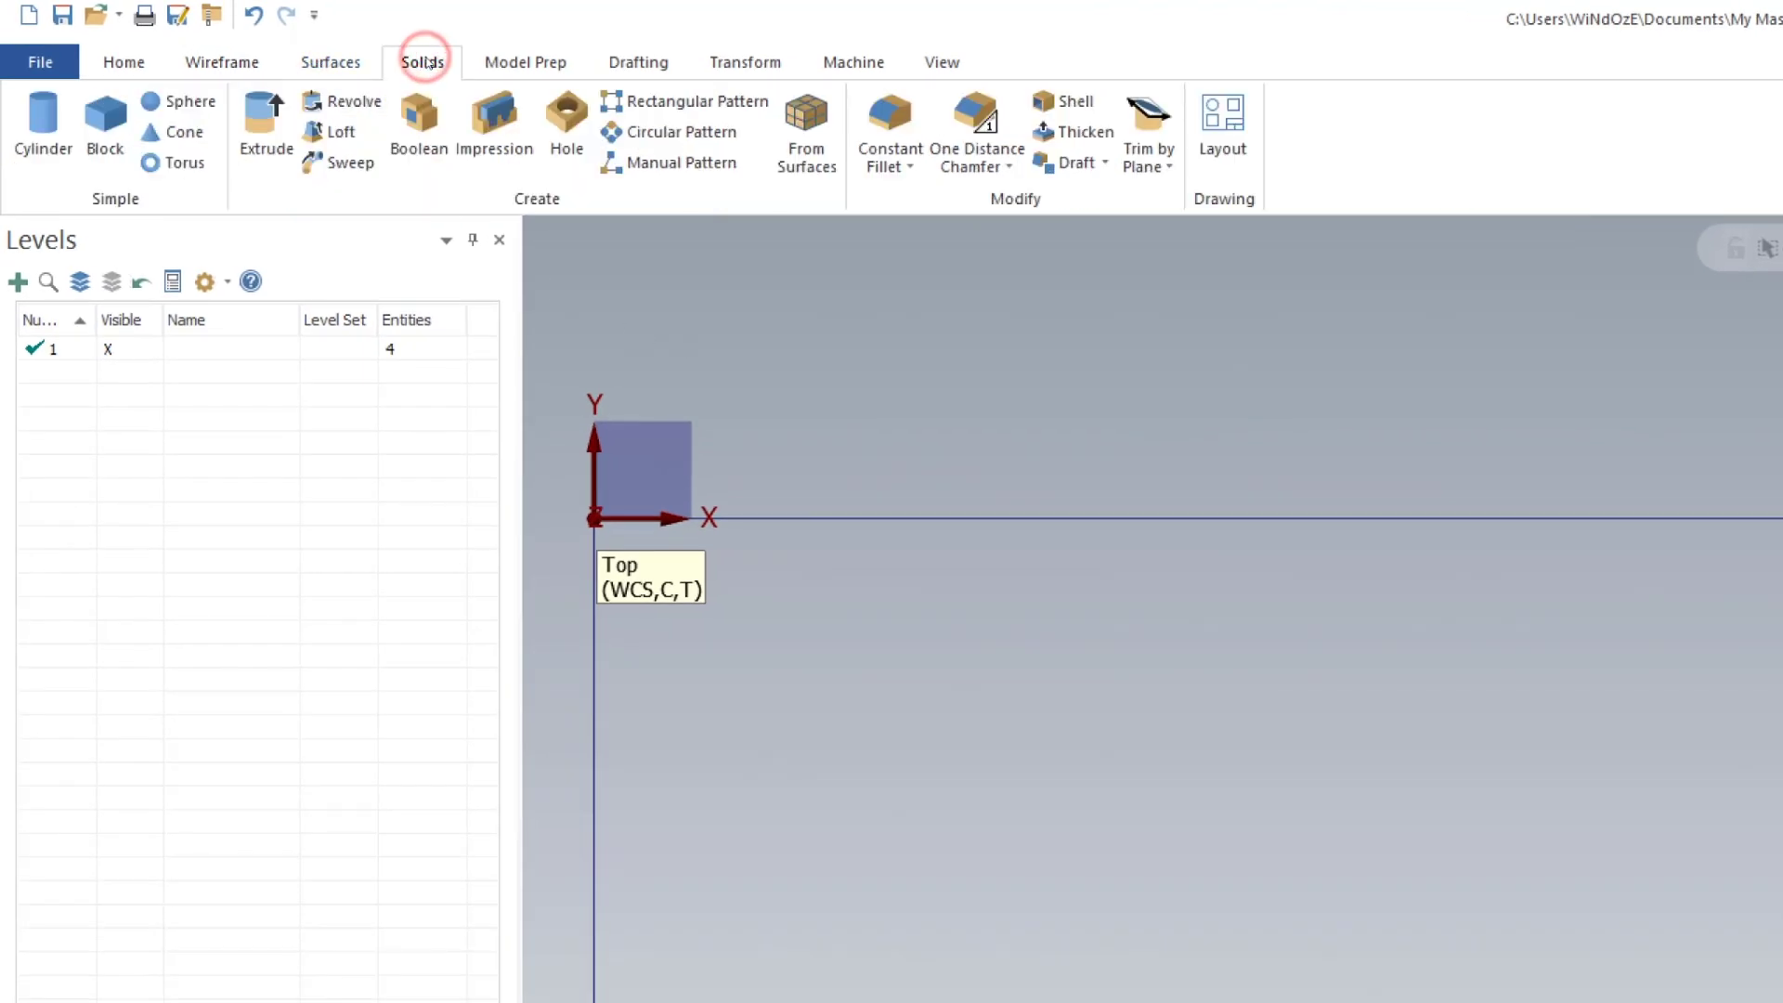
{"action": "left_click", "coordinate": [258, 123]}
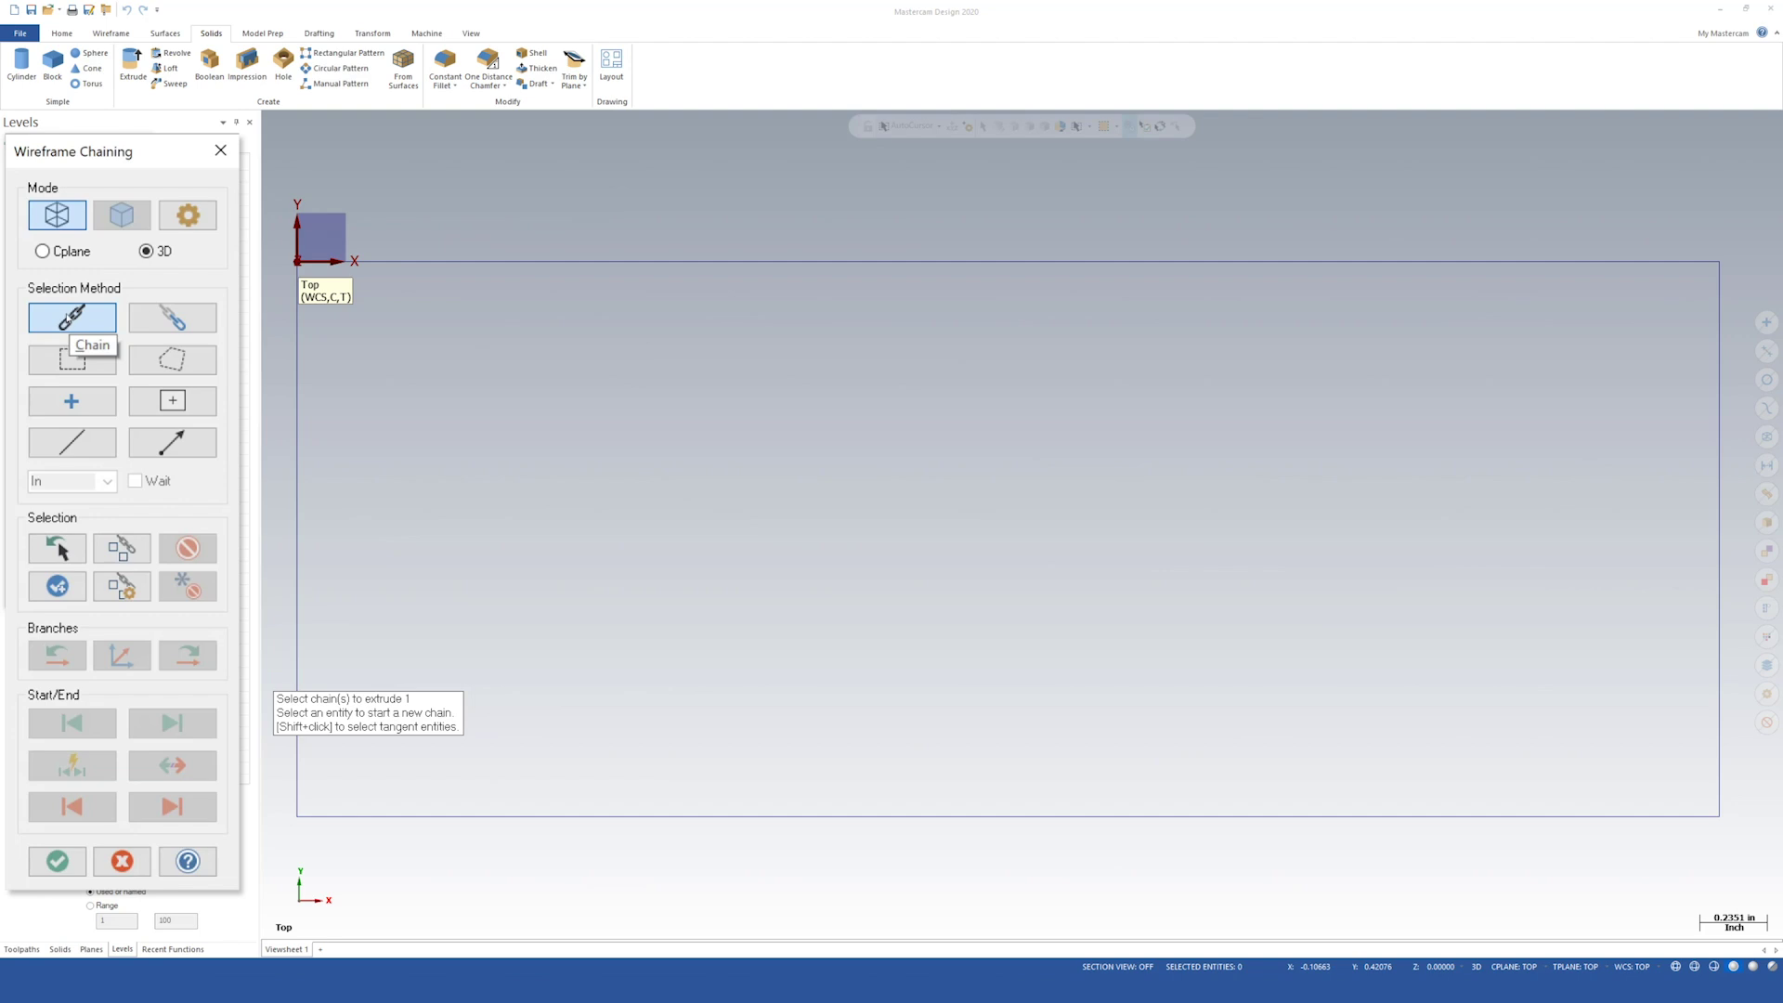
{"action": "left_click", "coordinate": [599, 262]}
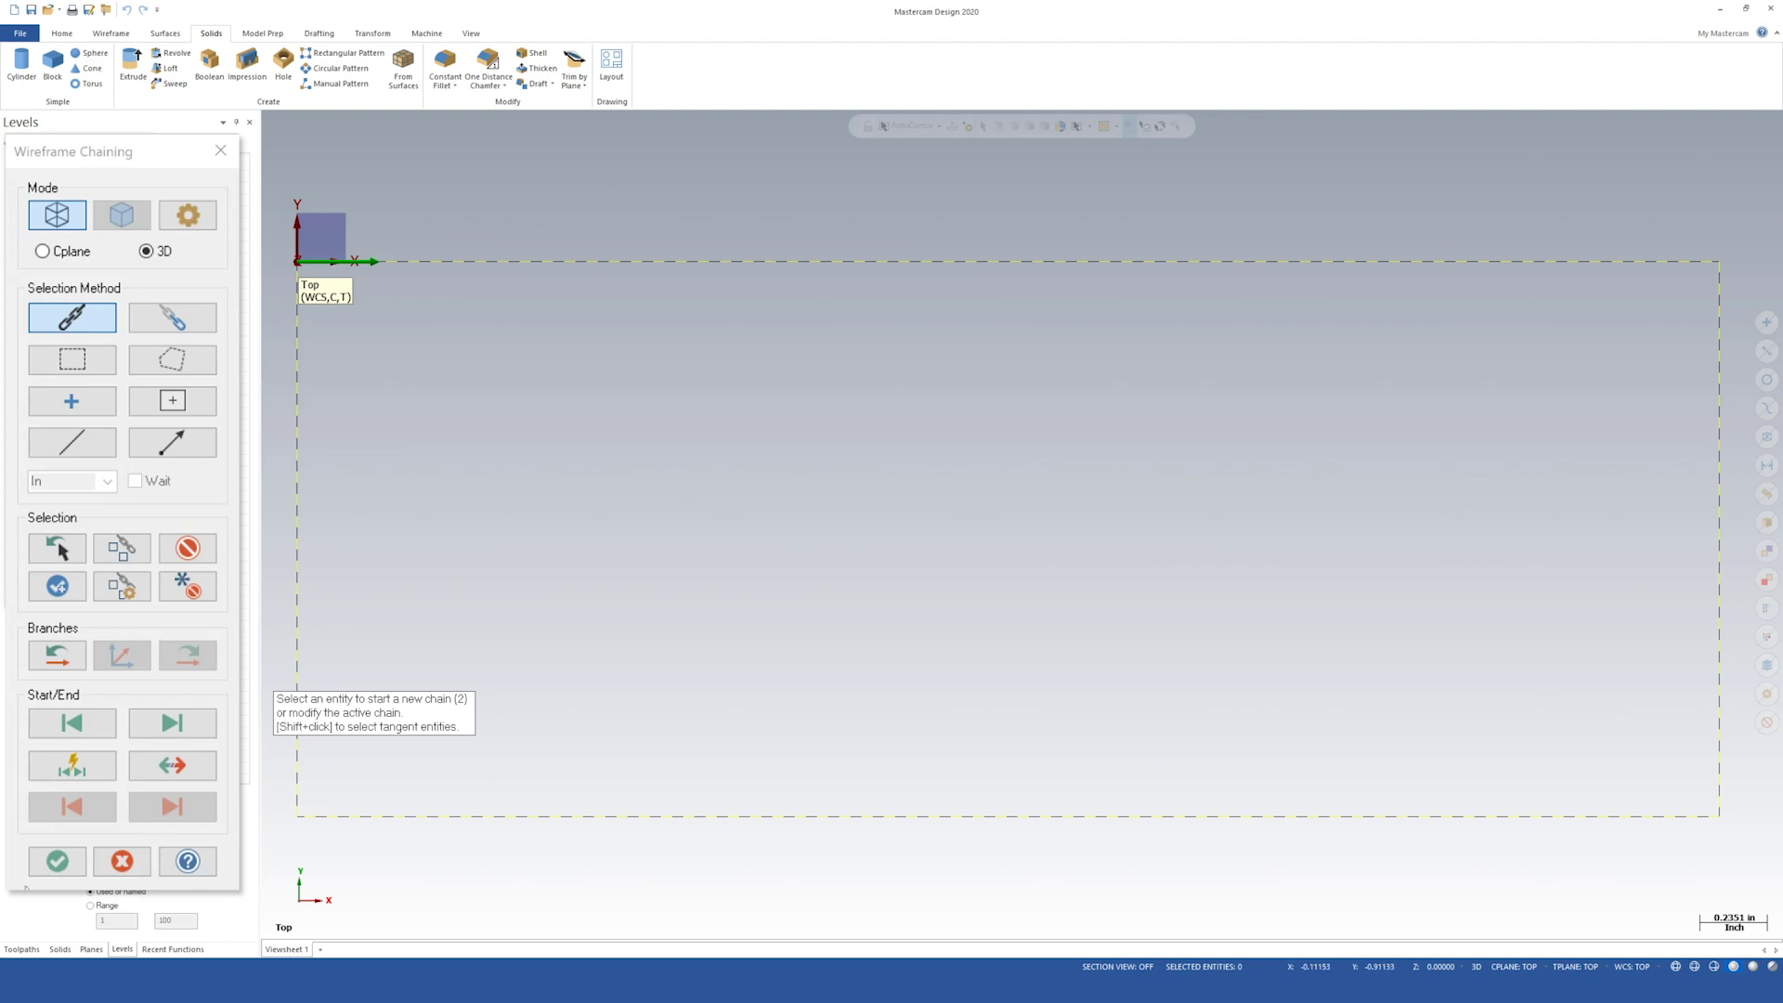
{"action": "left_click", "coordinate": [56, 861]}
{"action": "middle_click_drag", "start_coordinate": [1045, 482], "coordinate": [1136, 378]}
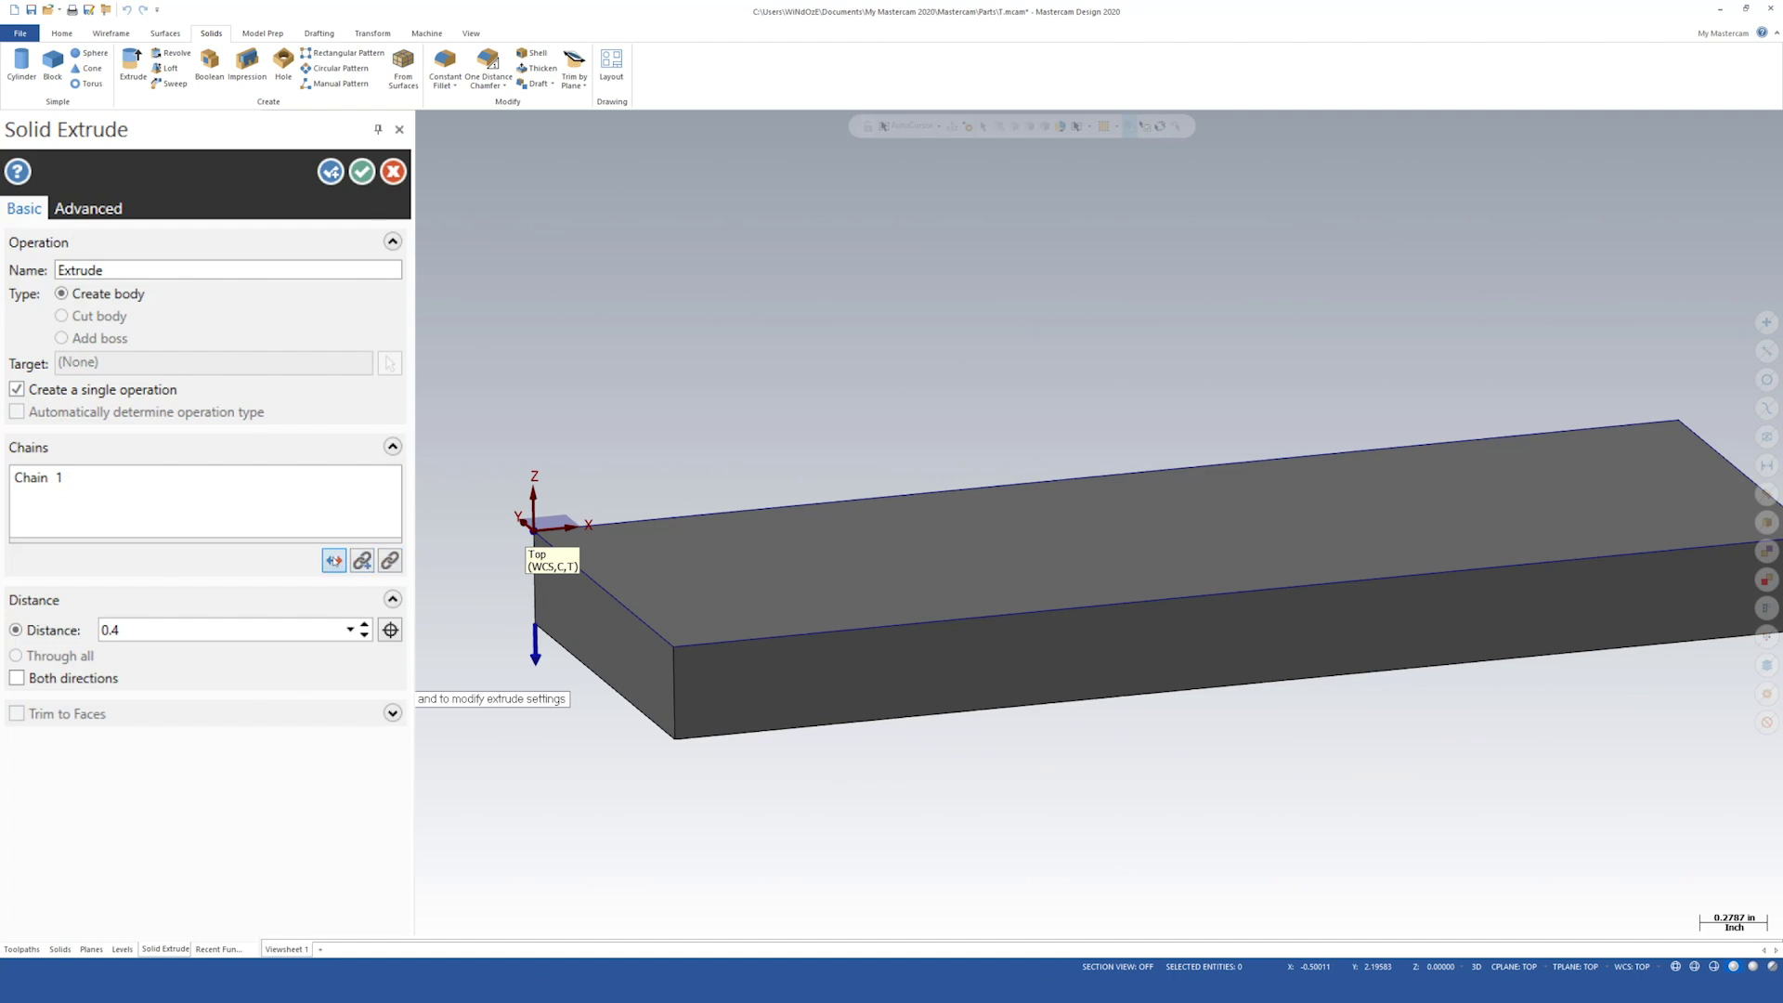
{"action": "left_click", "coordinate": [332, 559]}
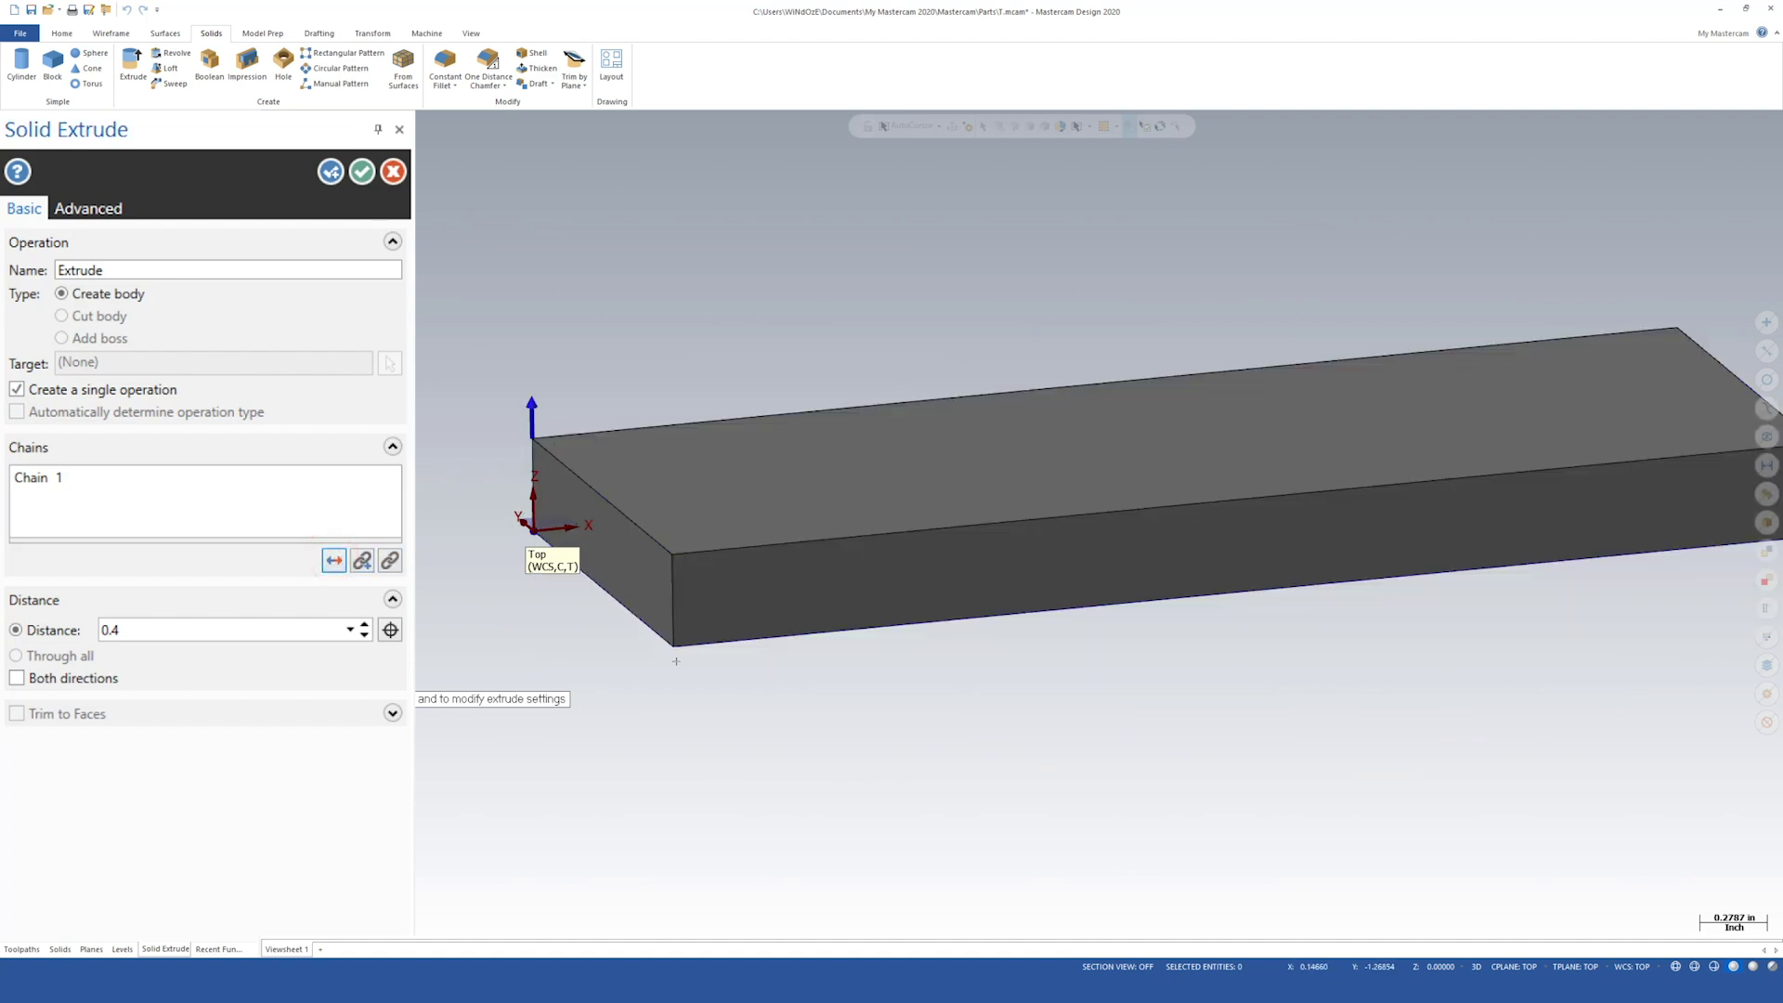
{"action": "left_click", "coordinate": [331, 557]}
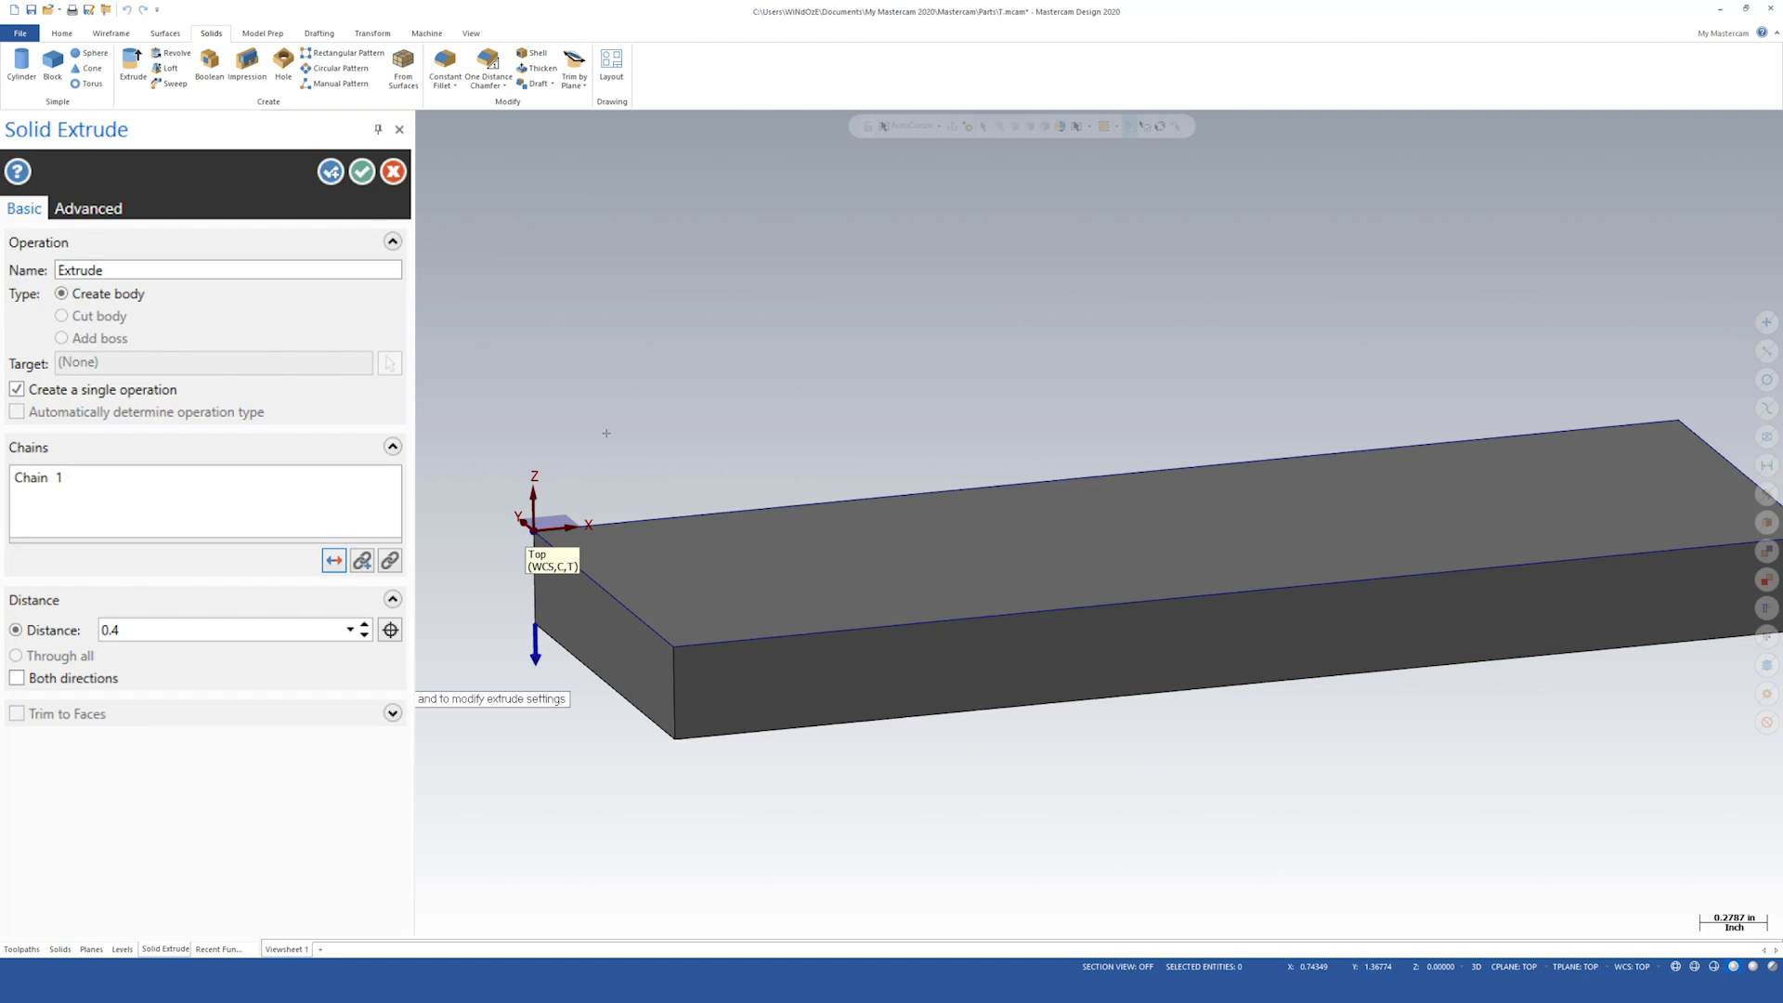
{"action": "double_click", "coordinate": [161, 637]}
{"action": "key", "text": "BackSpace"}
{"action": "type", "text": ".750"}
{"action": "left_click", "coordinate": [361, 173]}
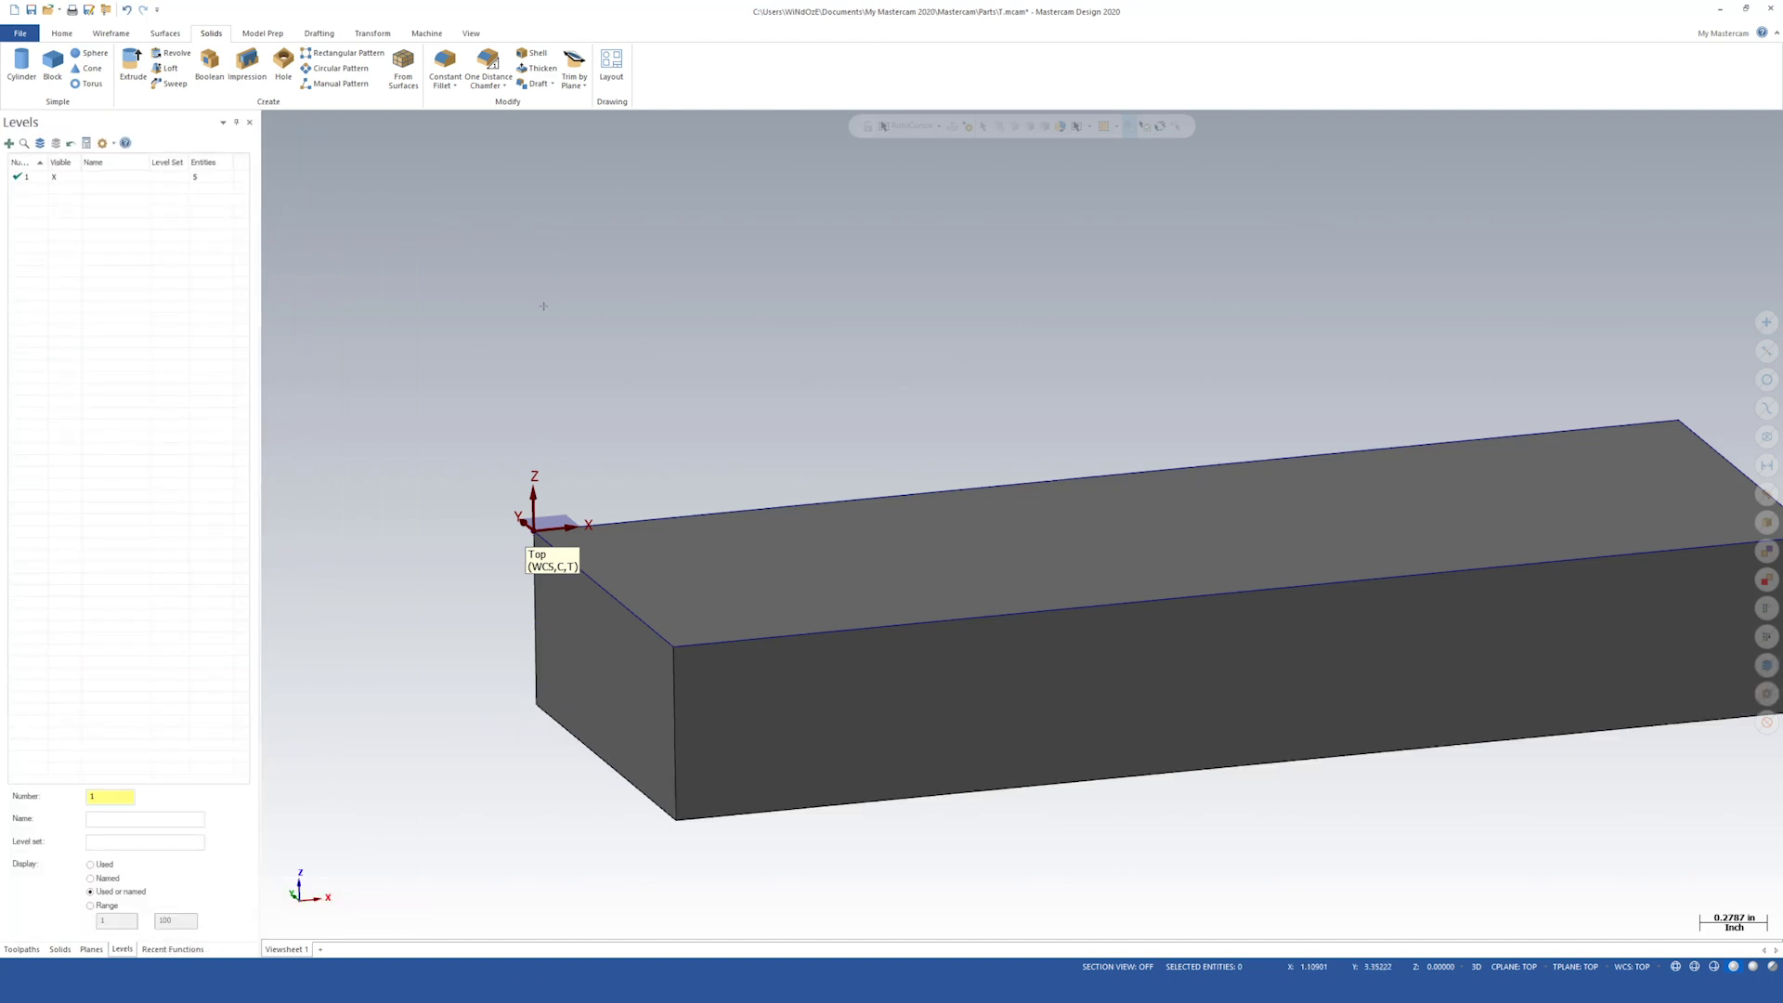
{"action": "key", "text": "alt+F1"}
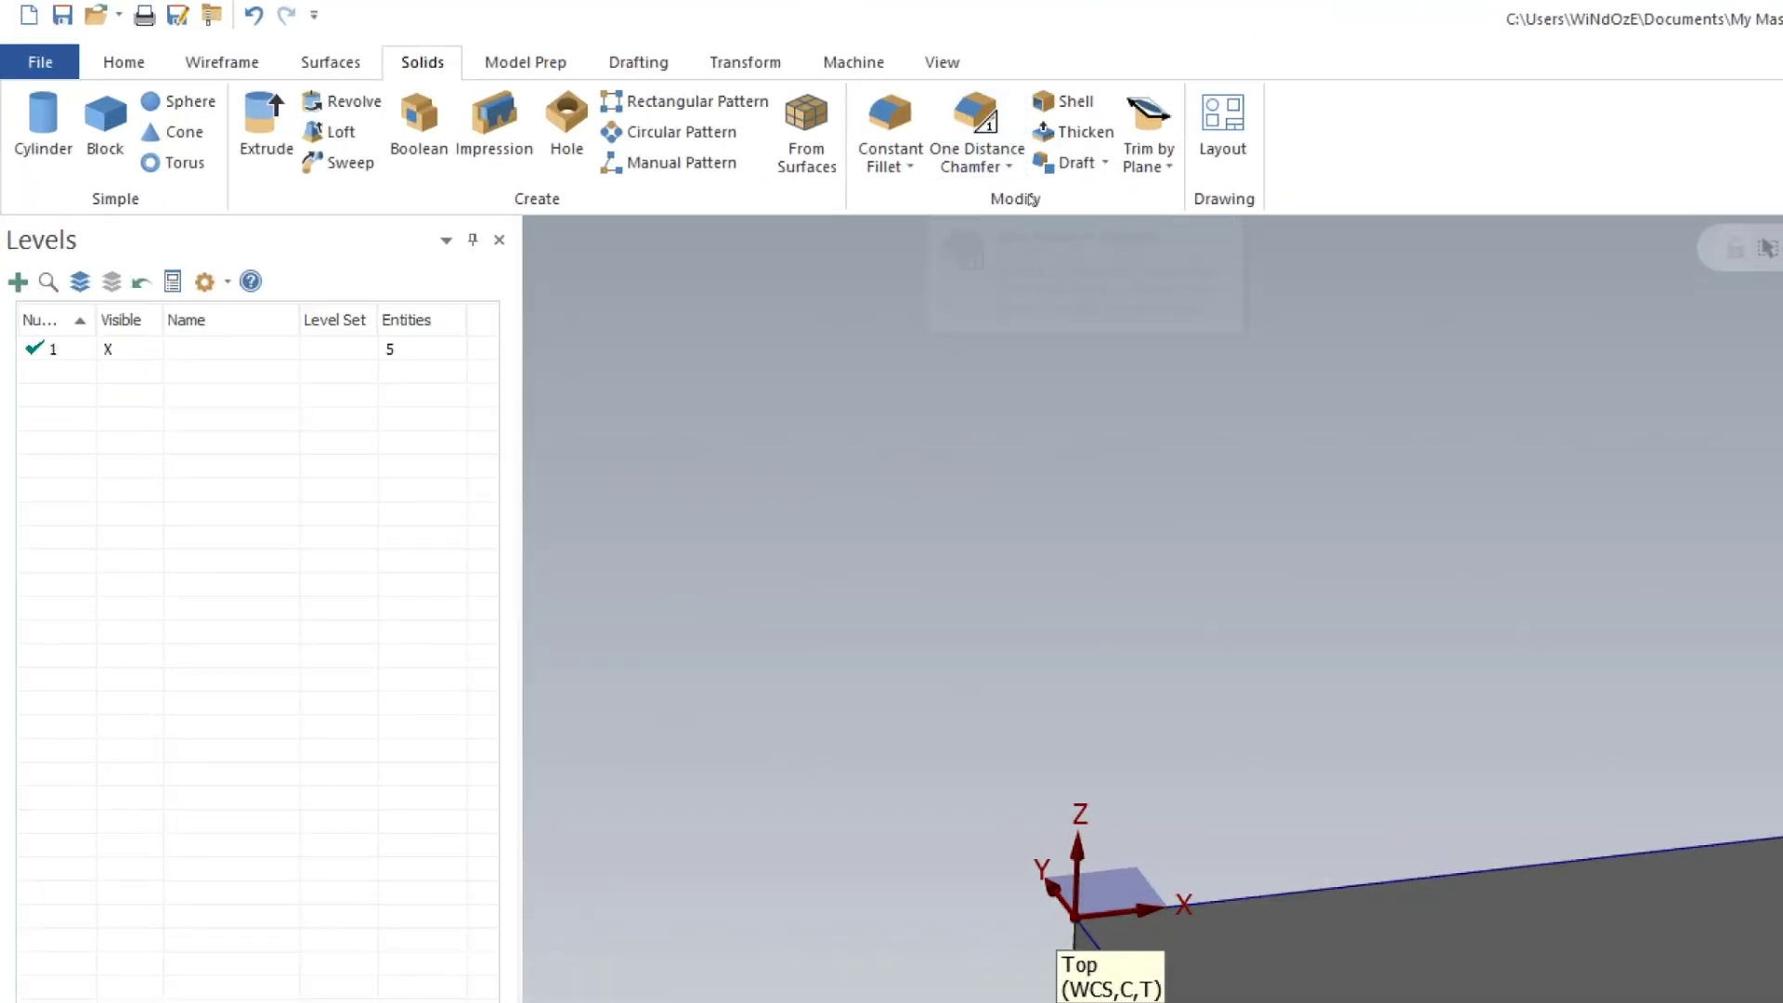
Step: Apply a 0.25 one-distance chamfer to the block's vertical corner edges, selecting edges only
{"action": "left_click", "coordinate": [971, 112]}
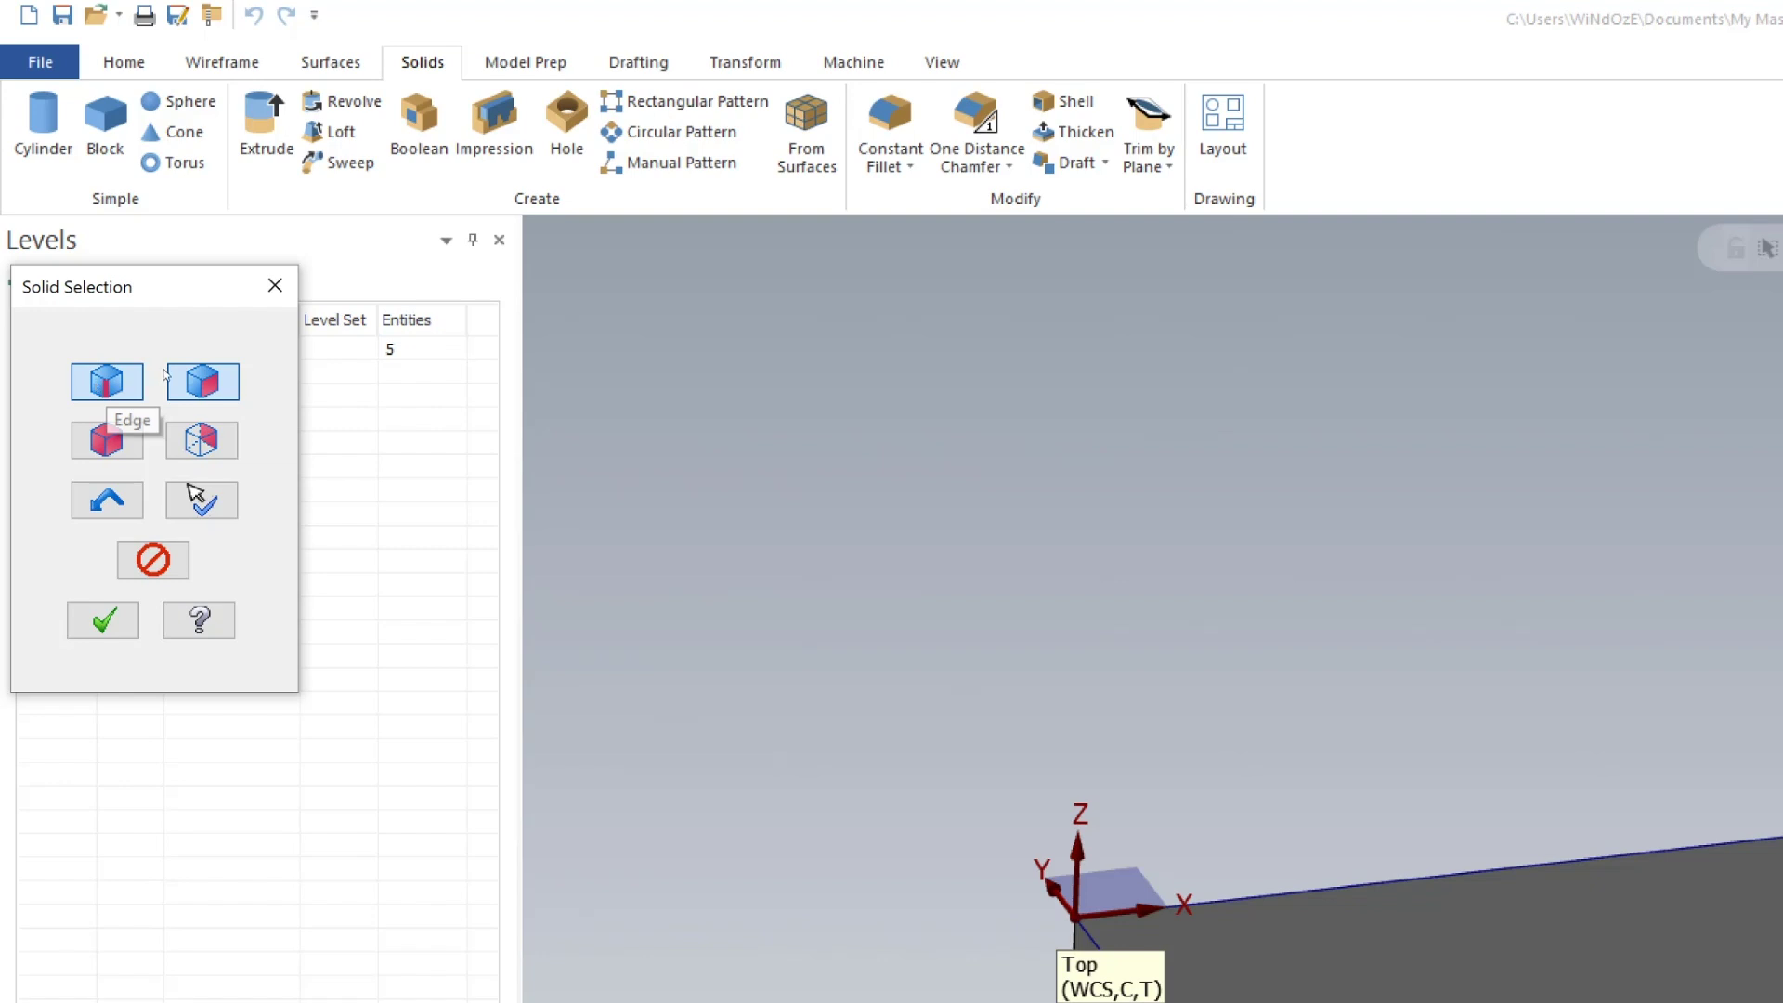
{"action": "left_click", "coordinate": [100, 438]}
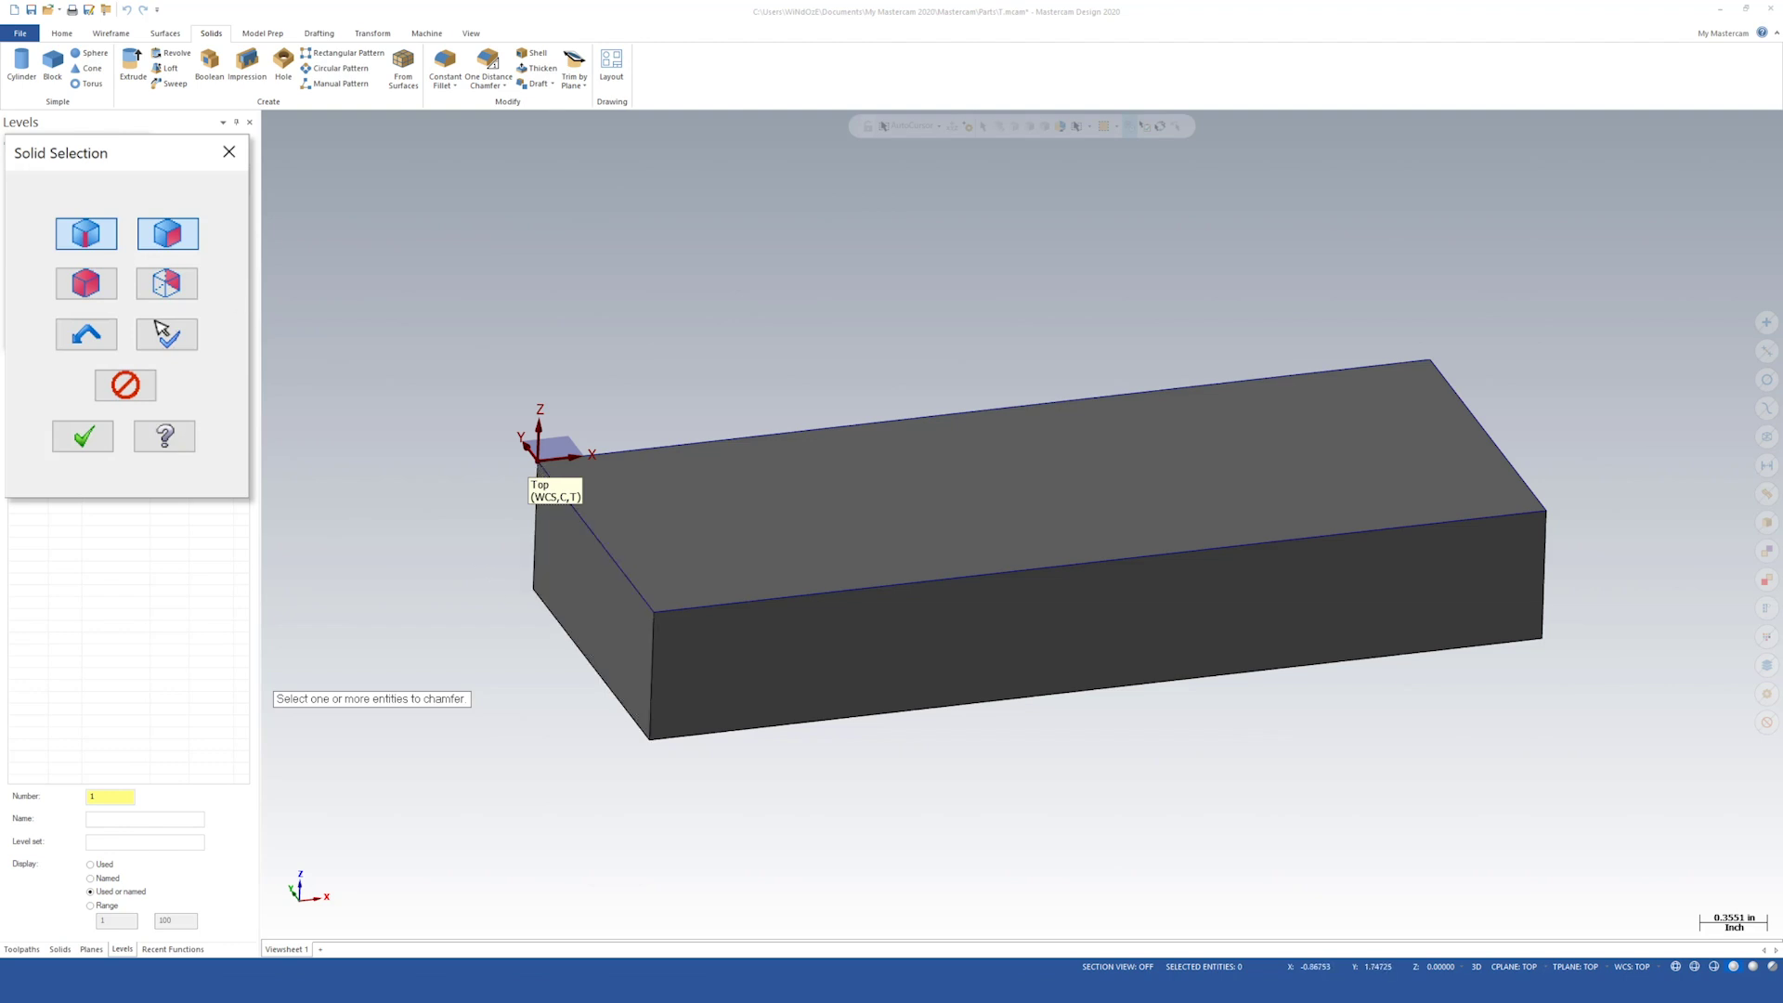
{"action": "left_click", "coordinate": [183, 231]}
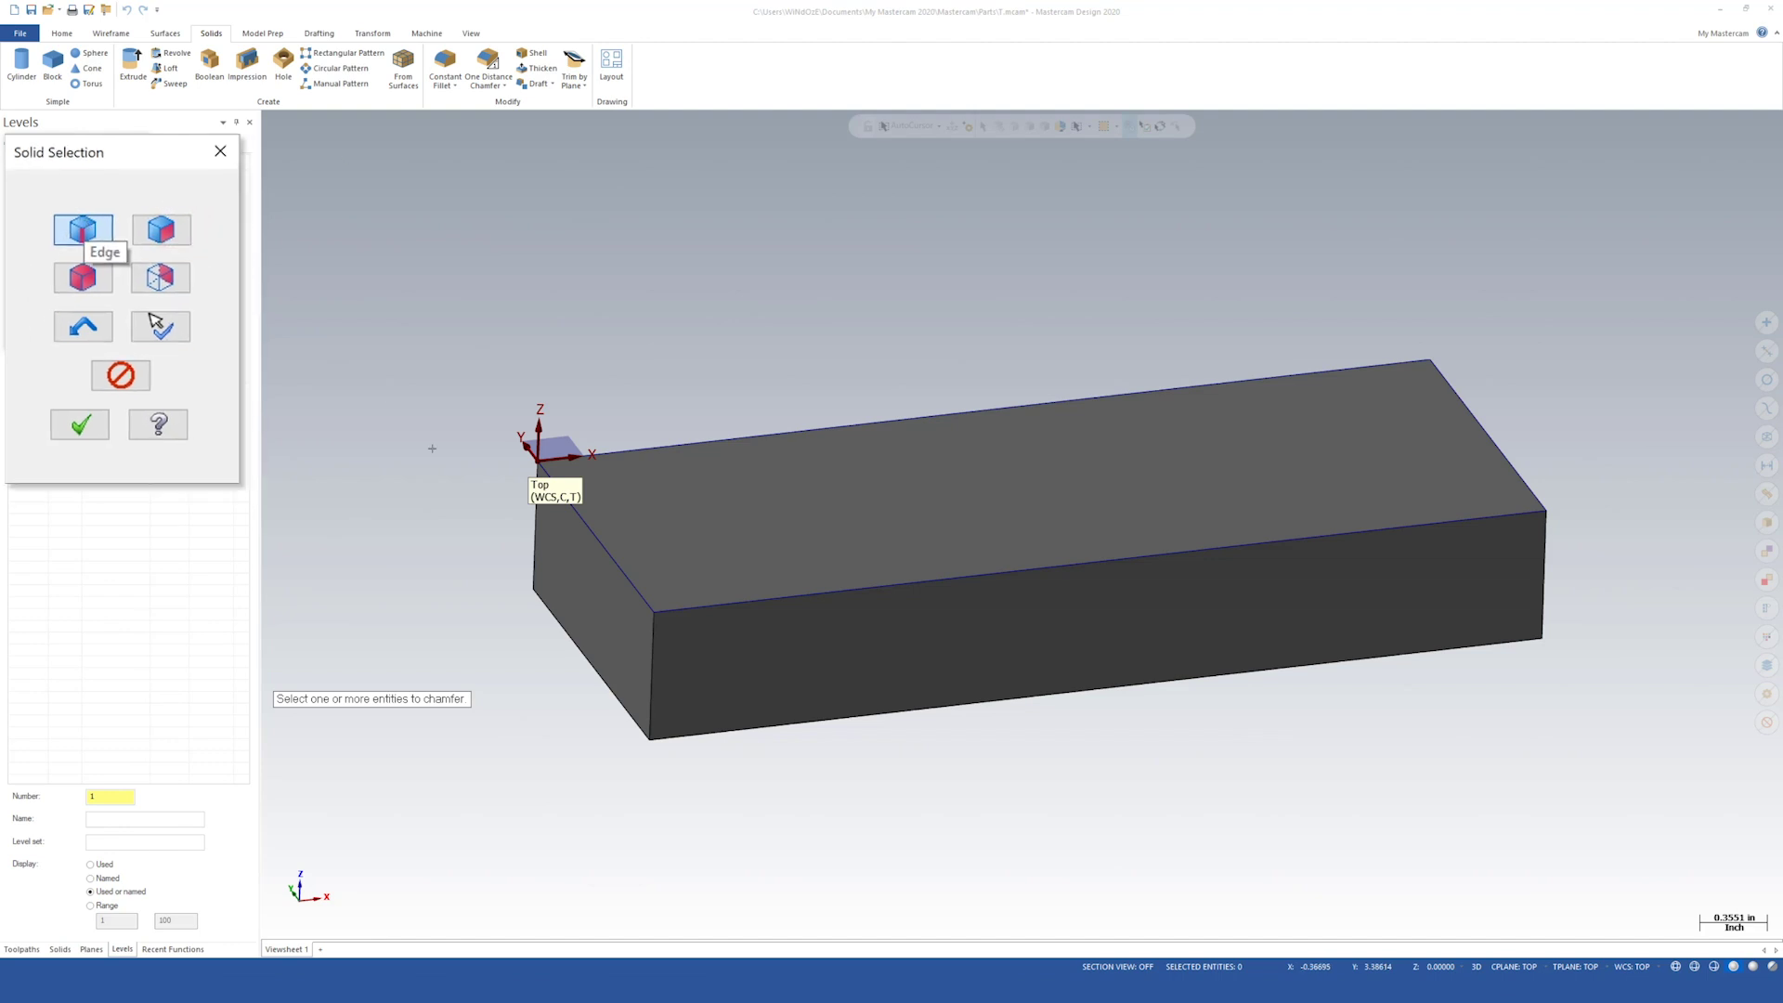
{"action": "left_click", "coordinate": [534, 529]}
{"action": "left_click", "coordinate": [654, 650]}
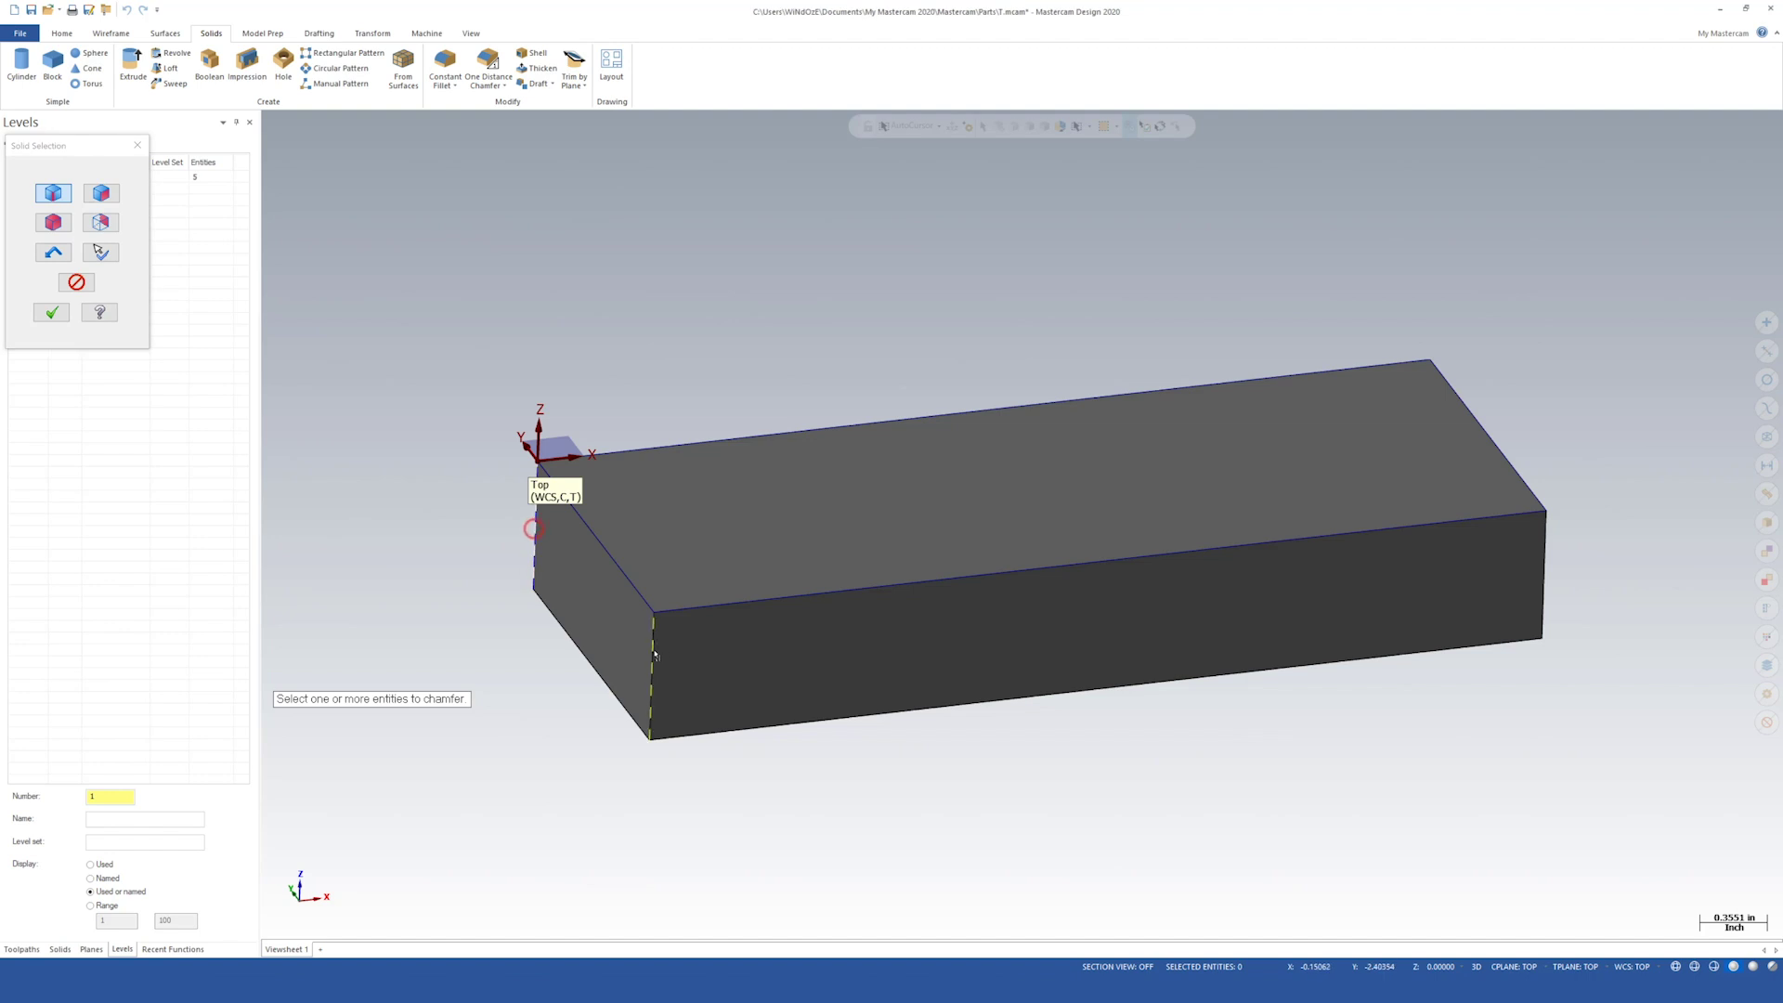
{"action": "left_click", "coordinate": [1544, 557]}
{"action": "mouse_move", "coordinate": [1547, 557]}
{"action": "middle_mouse_down"}
{"action": "mouse_move", "coordinate": [1541, 580]}
{"action": "mouse_move", "coordinate": [482, 497]}
{"action": "mouse_move", "coordinate": [990, 827]}
{"action": "mouse_move", "coordinate": [1017, 790]}
{"action": "middle_mouse_up"}
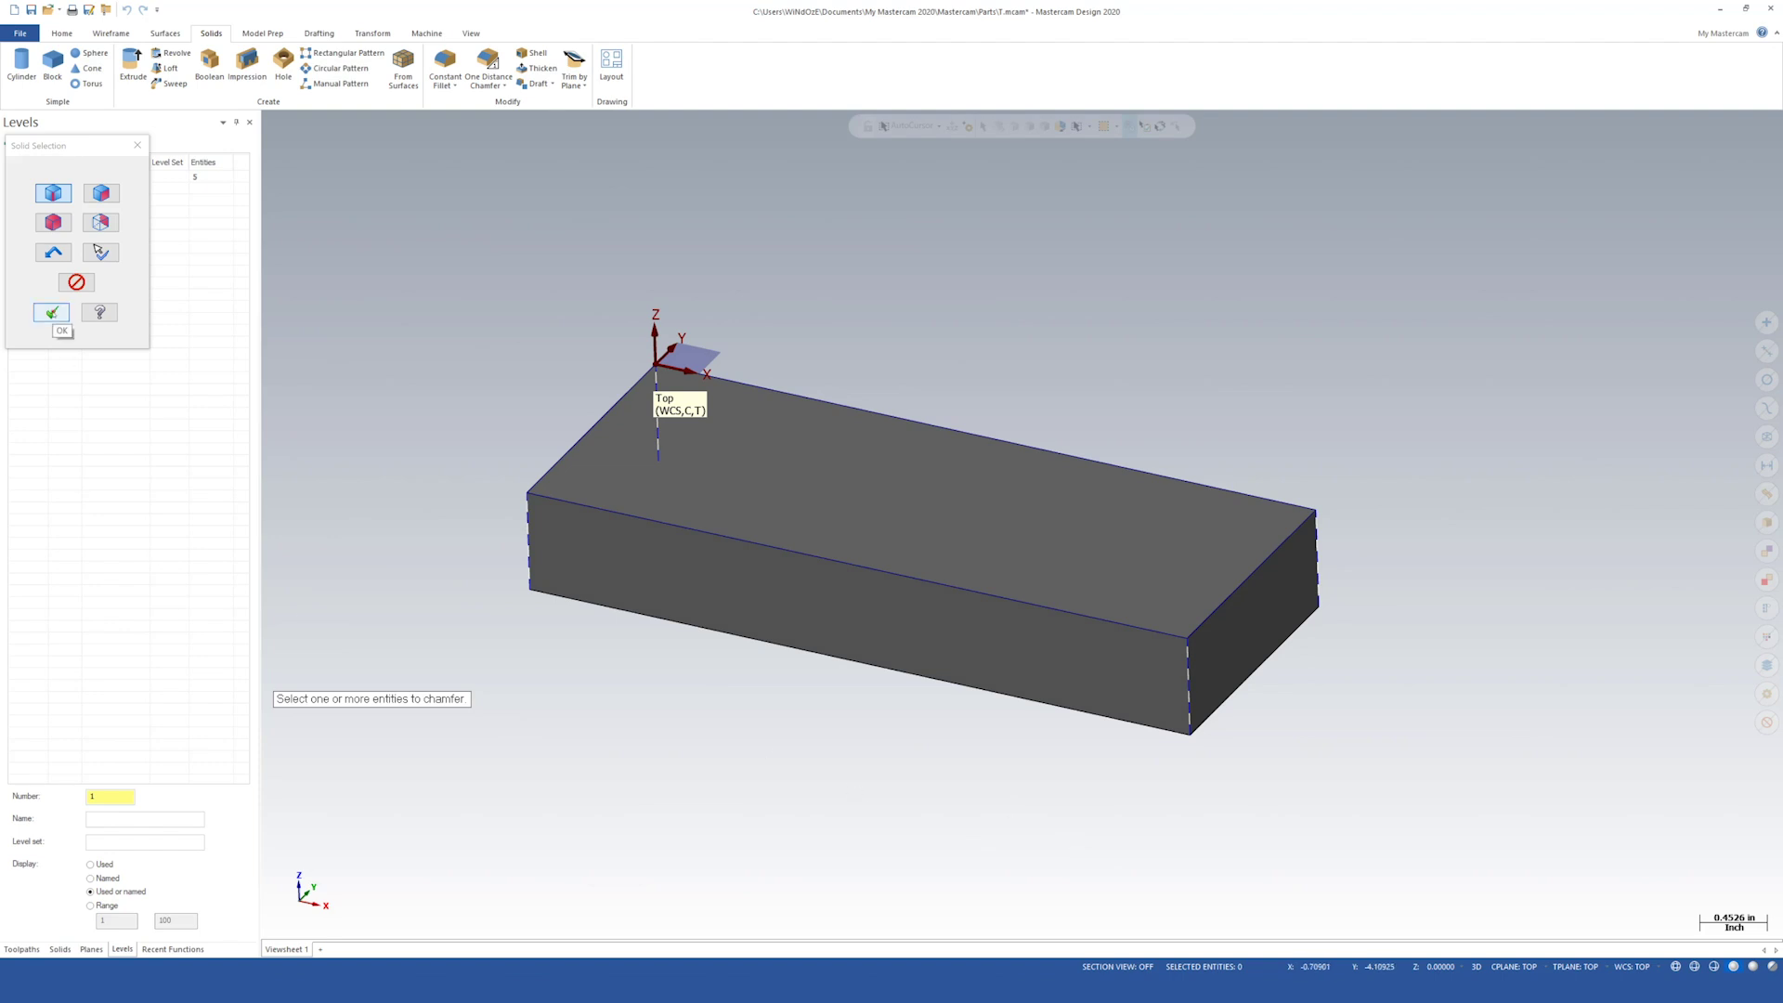
{"action": "left_click", "coordinate": [52, 312]}
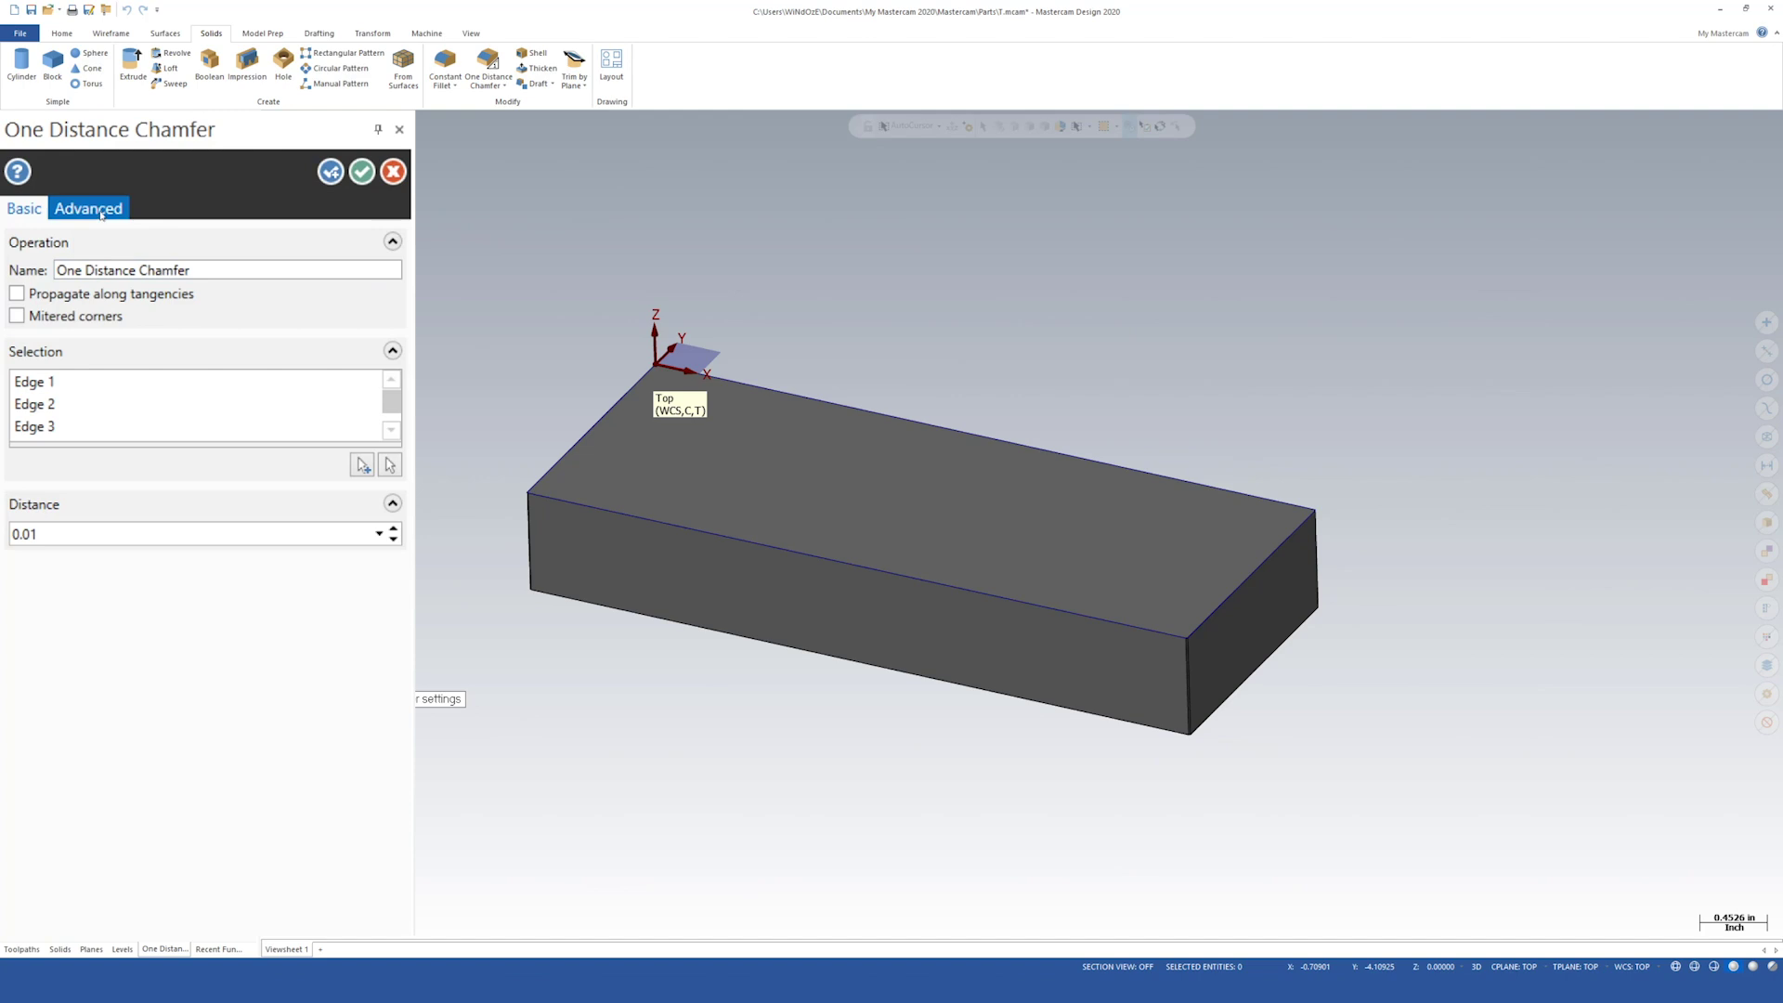
{"action": "double_click", "coordinate": [78, 533]}
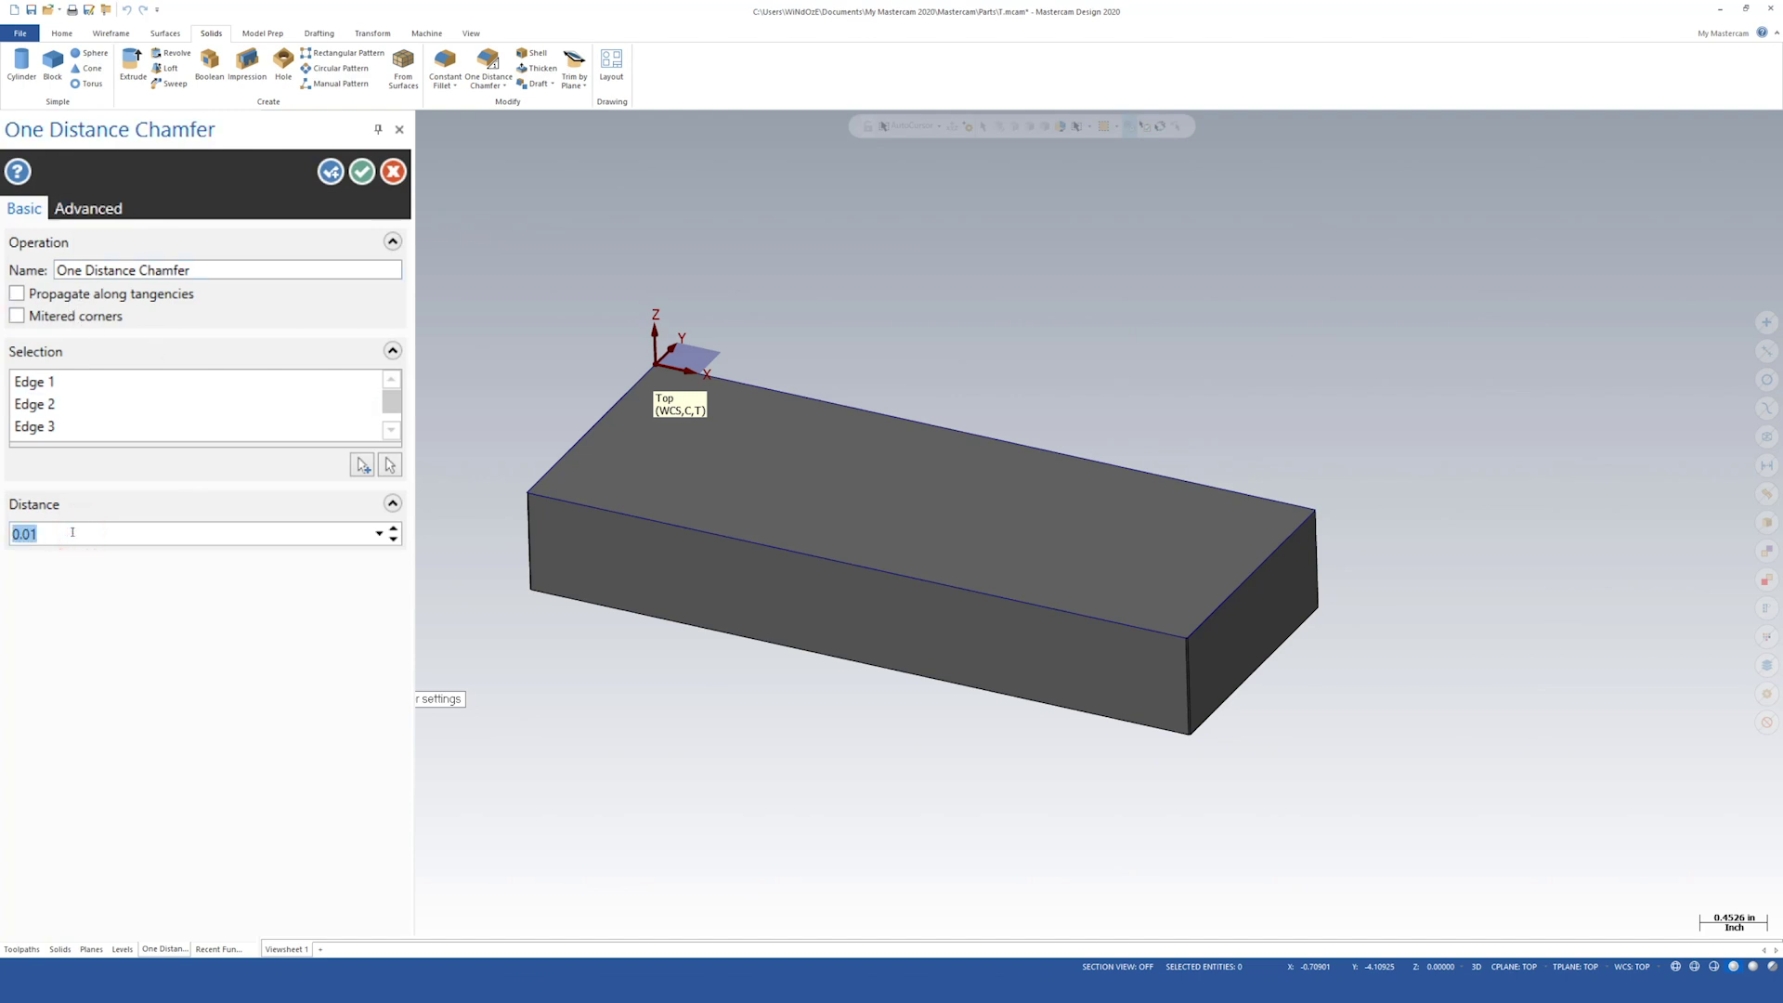
{"action": "type", "text": ".25"}
{"action": "key", "text": "Return"}
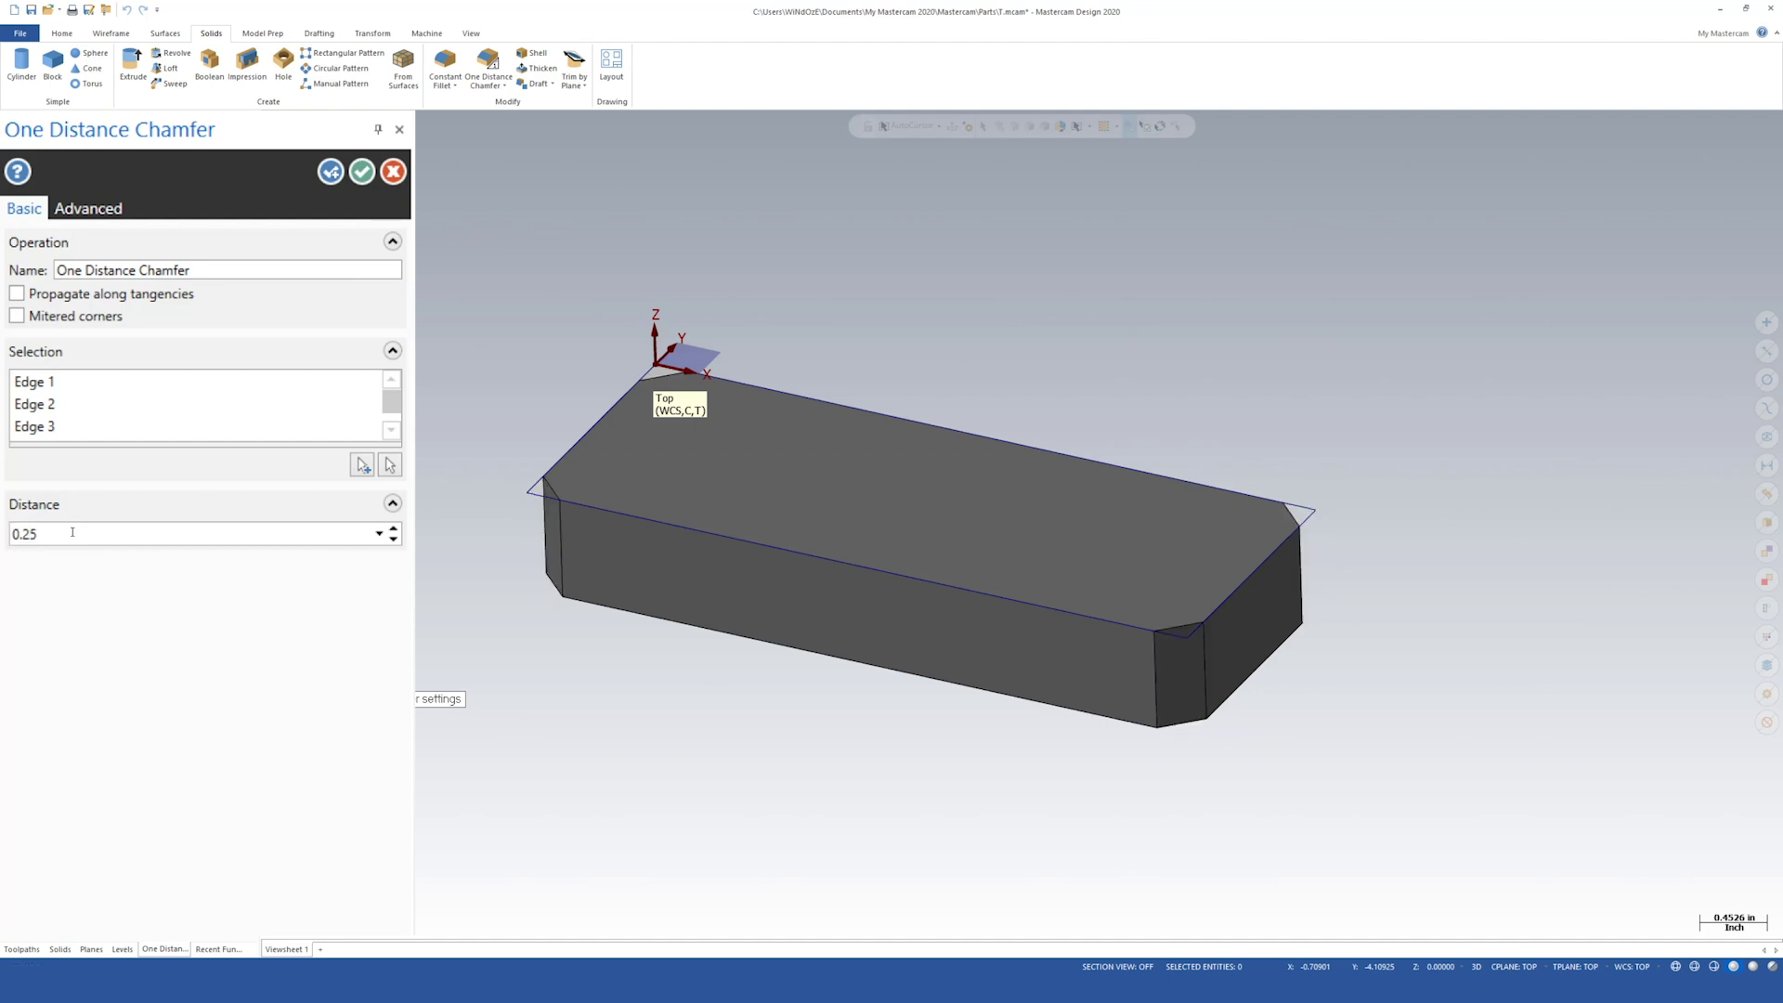
{"action": "left_click", "coordinate": [362, 172]}
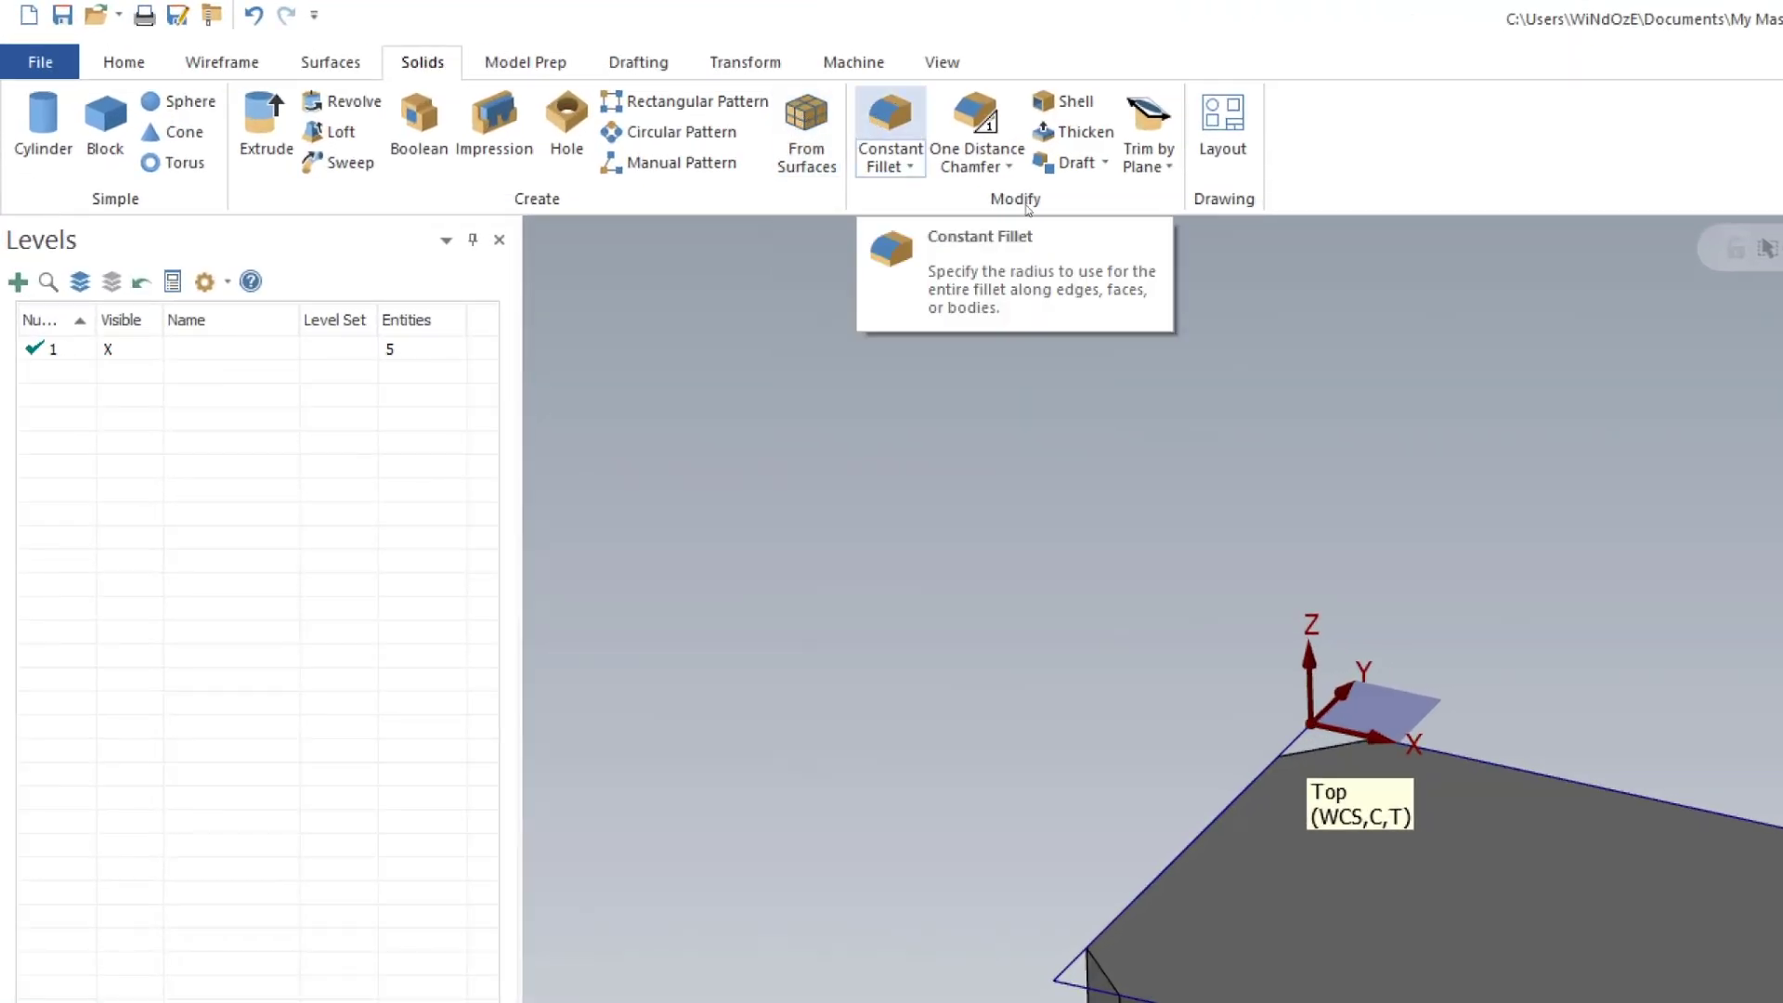
Step: Start a constant fillet and select the edges where the chamfers meet the block's sides
{"action": "left_click", "coordinate": [890, 125]}
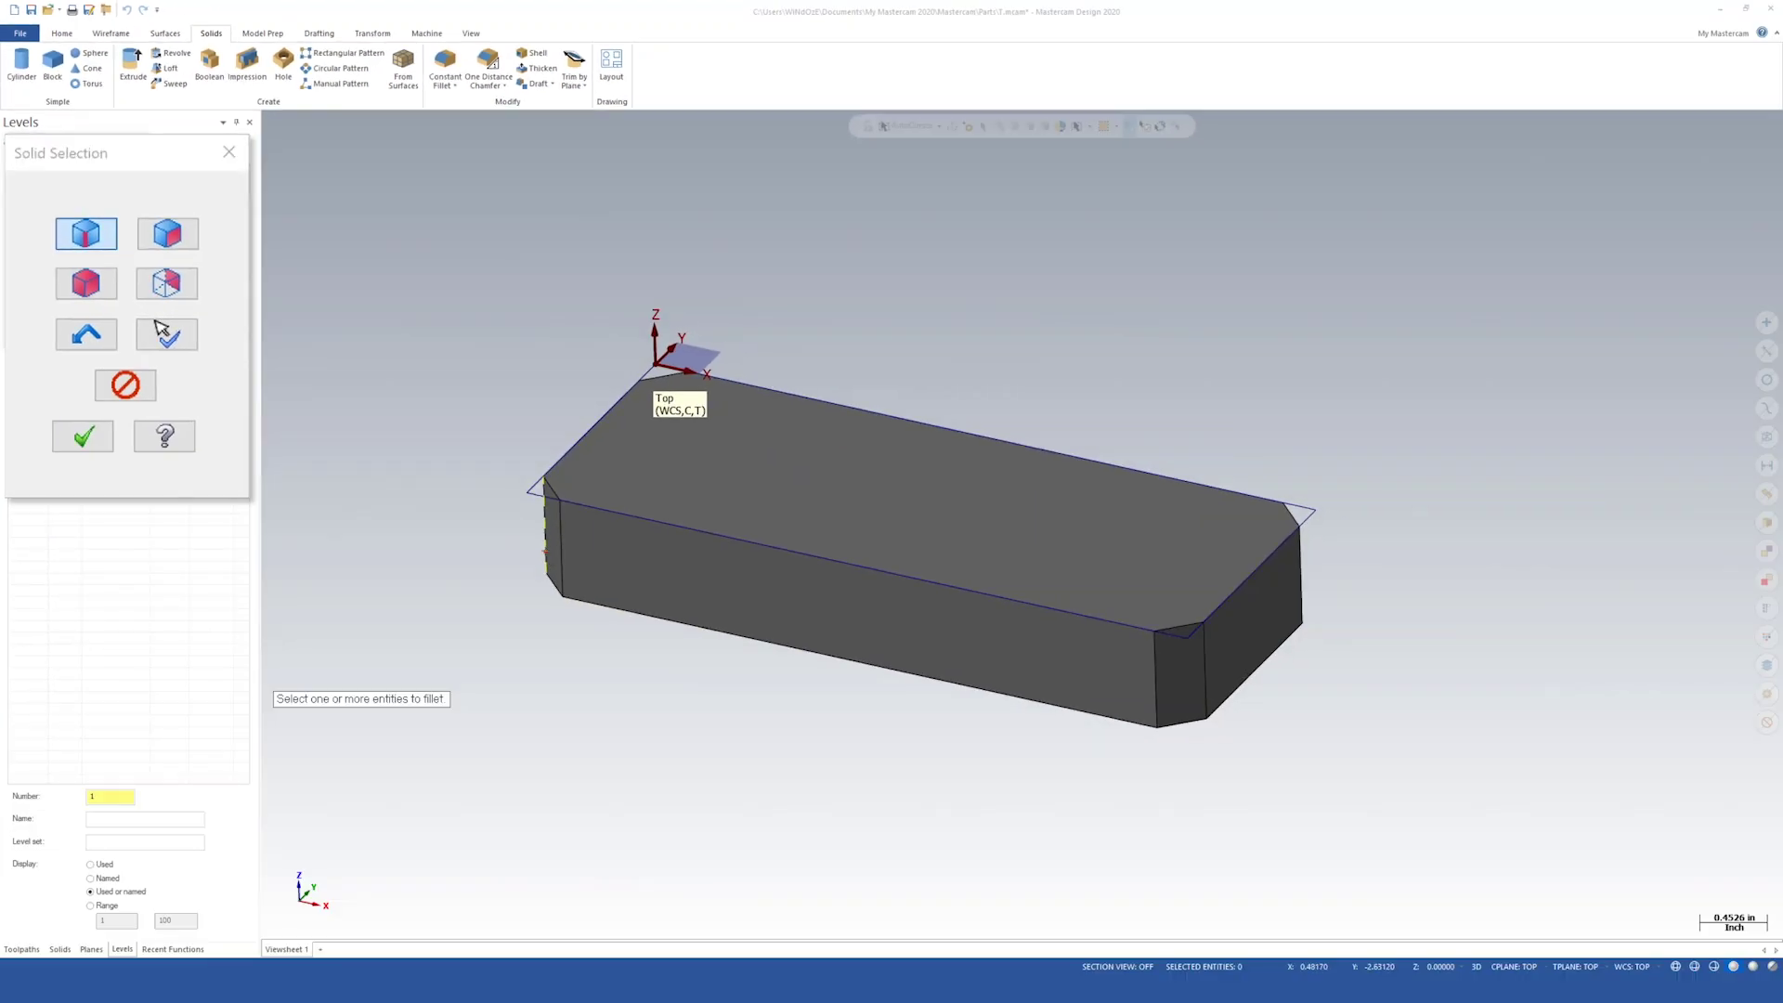
{"action": "left_click", "coordinate": [1156, 676]}
{"action": "left_click", "coordinate": [1204, 661]}
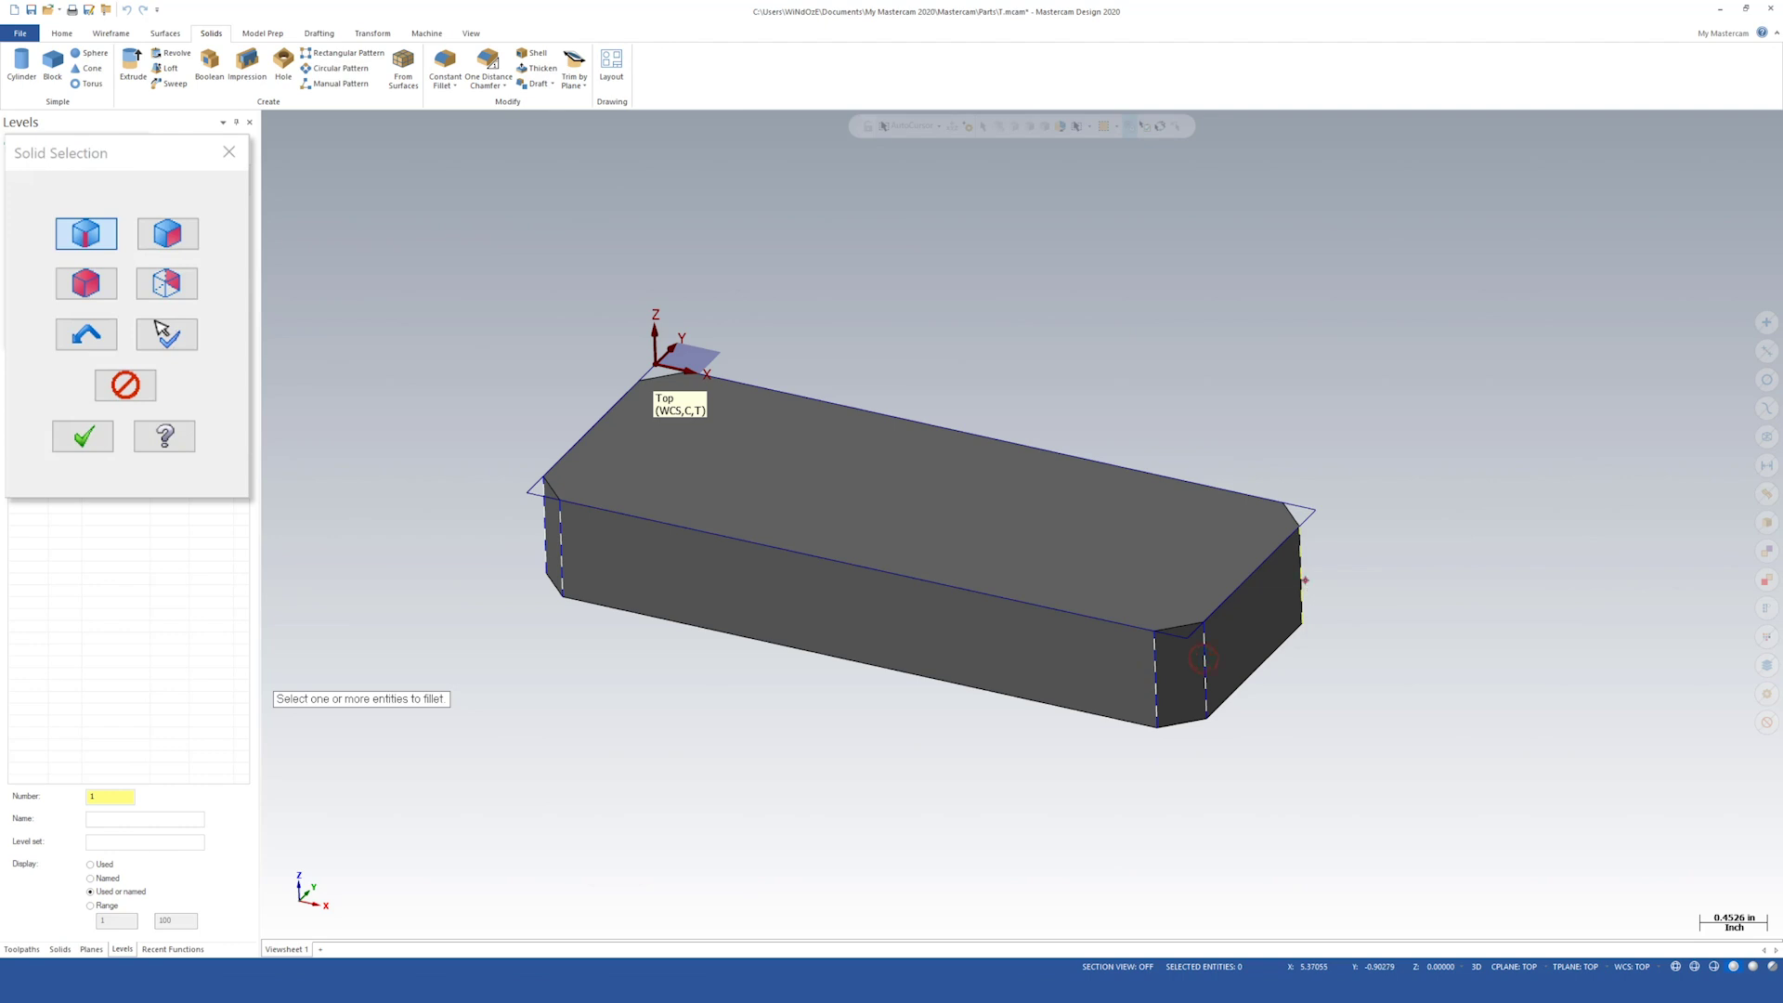
{"action": "middle_click_drag", "start_coordinate": [1306, 583], "coordinate": [1021, 524]}
{"action": "middle_click_drag", "start_coordinate": [805, 603], "coordinate": [734, 666]}
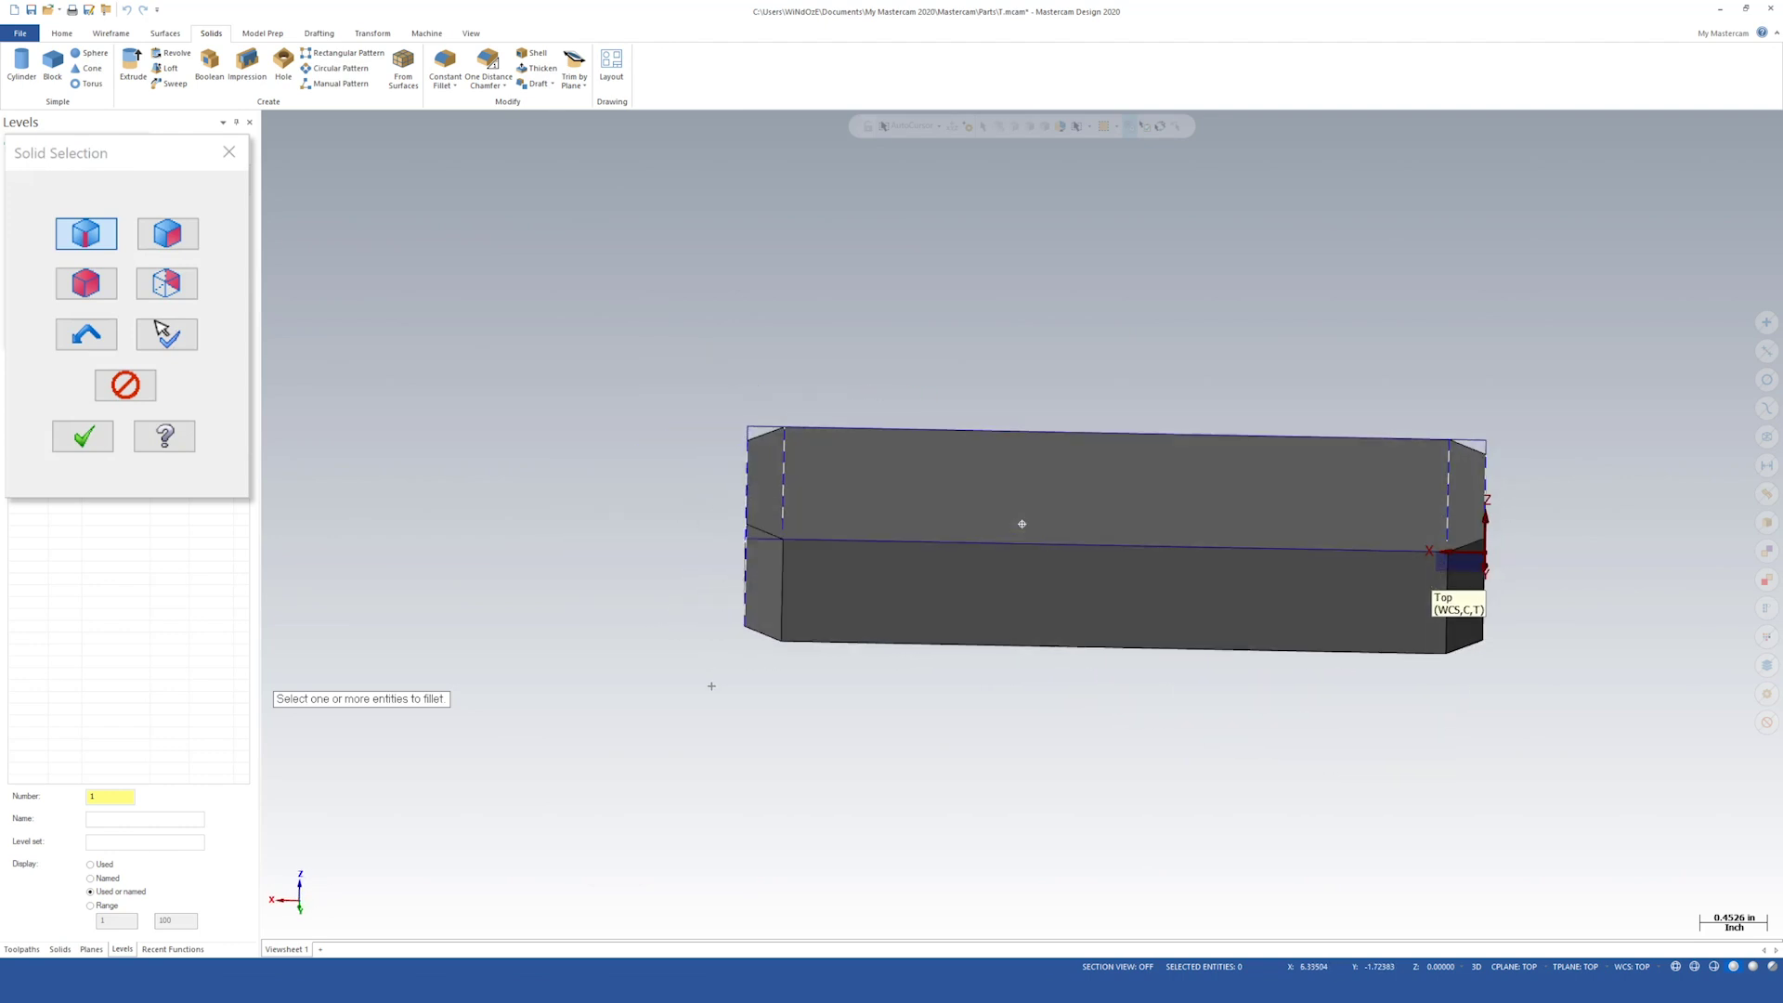
{"action": "left_click", "coordinate": [785, 594]}
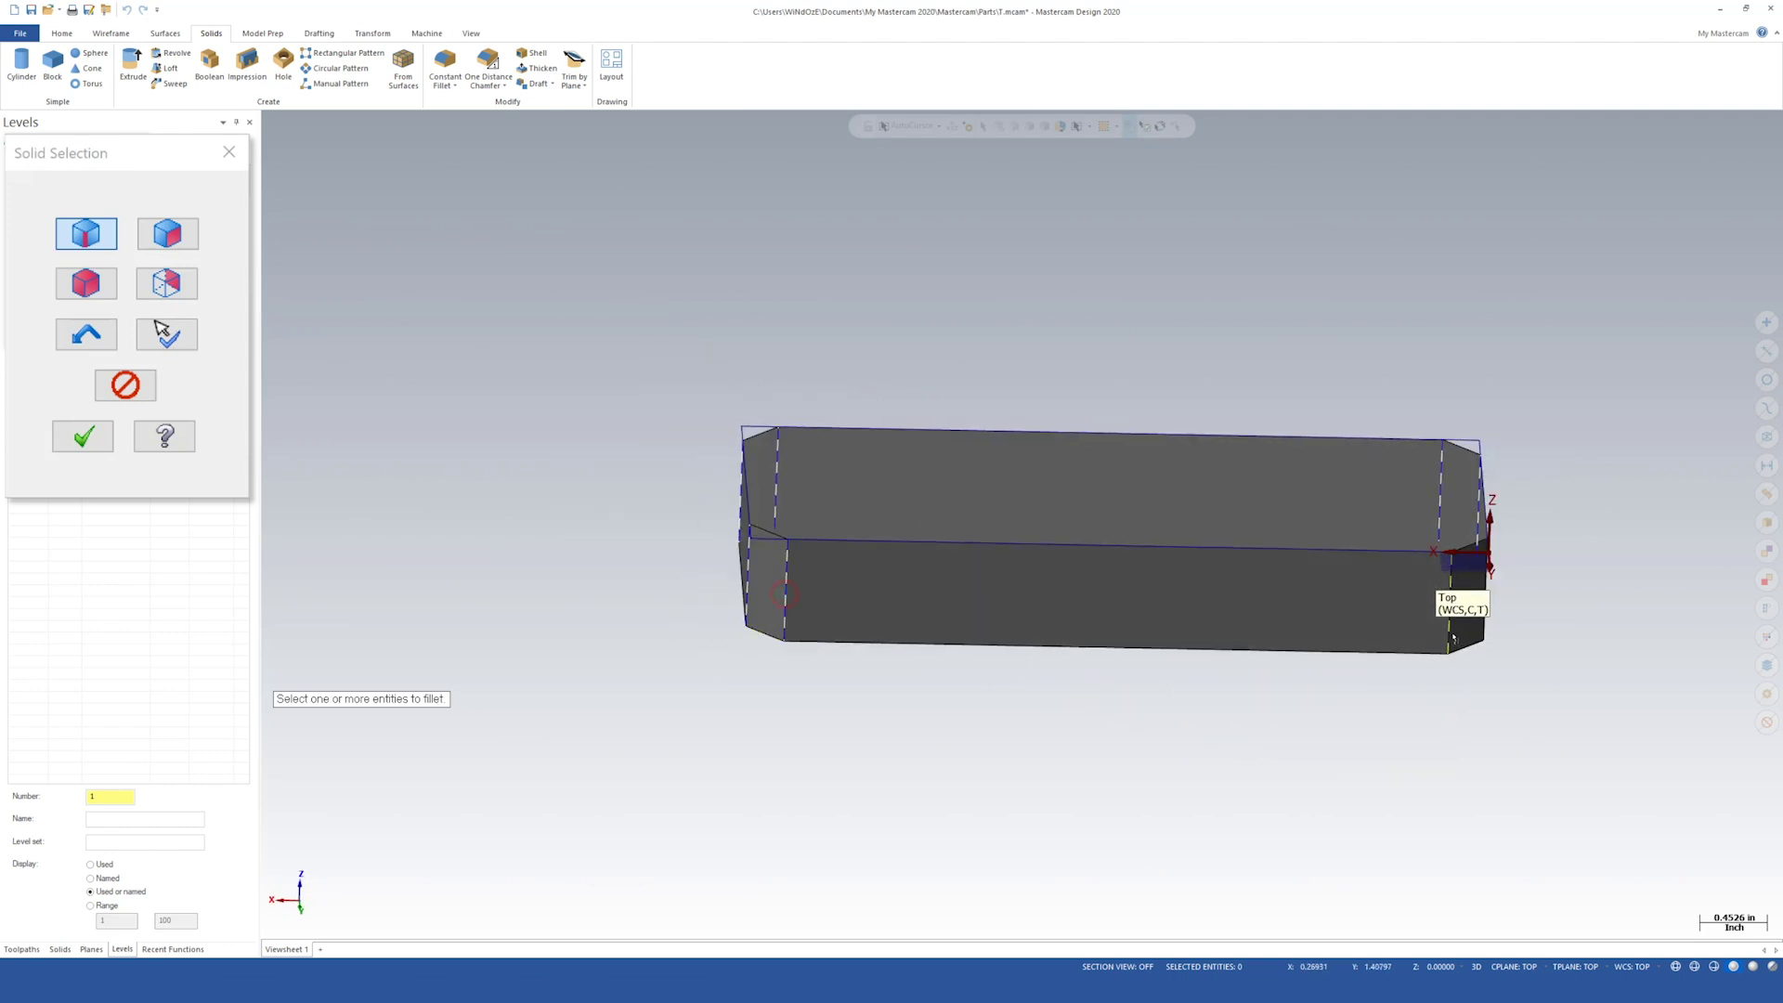
{"action": "left_click", "coordinate": [1484, 631]}
{"action": "scroll", "coordinate": [612, 622], "scroll_direction": "down", "scroll_amount": 1}
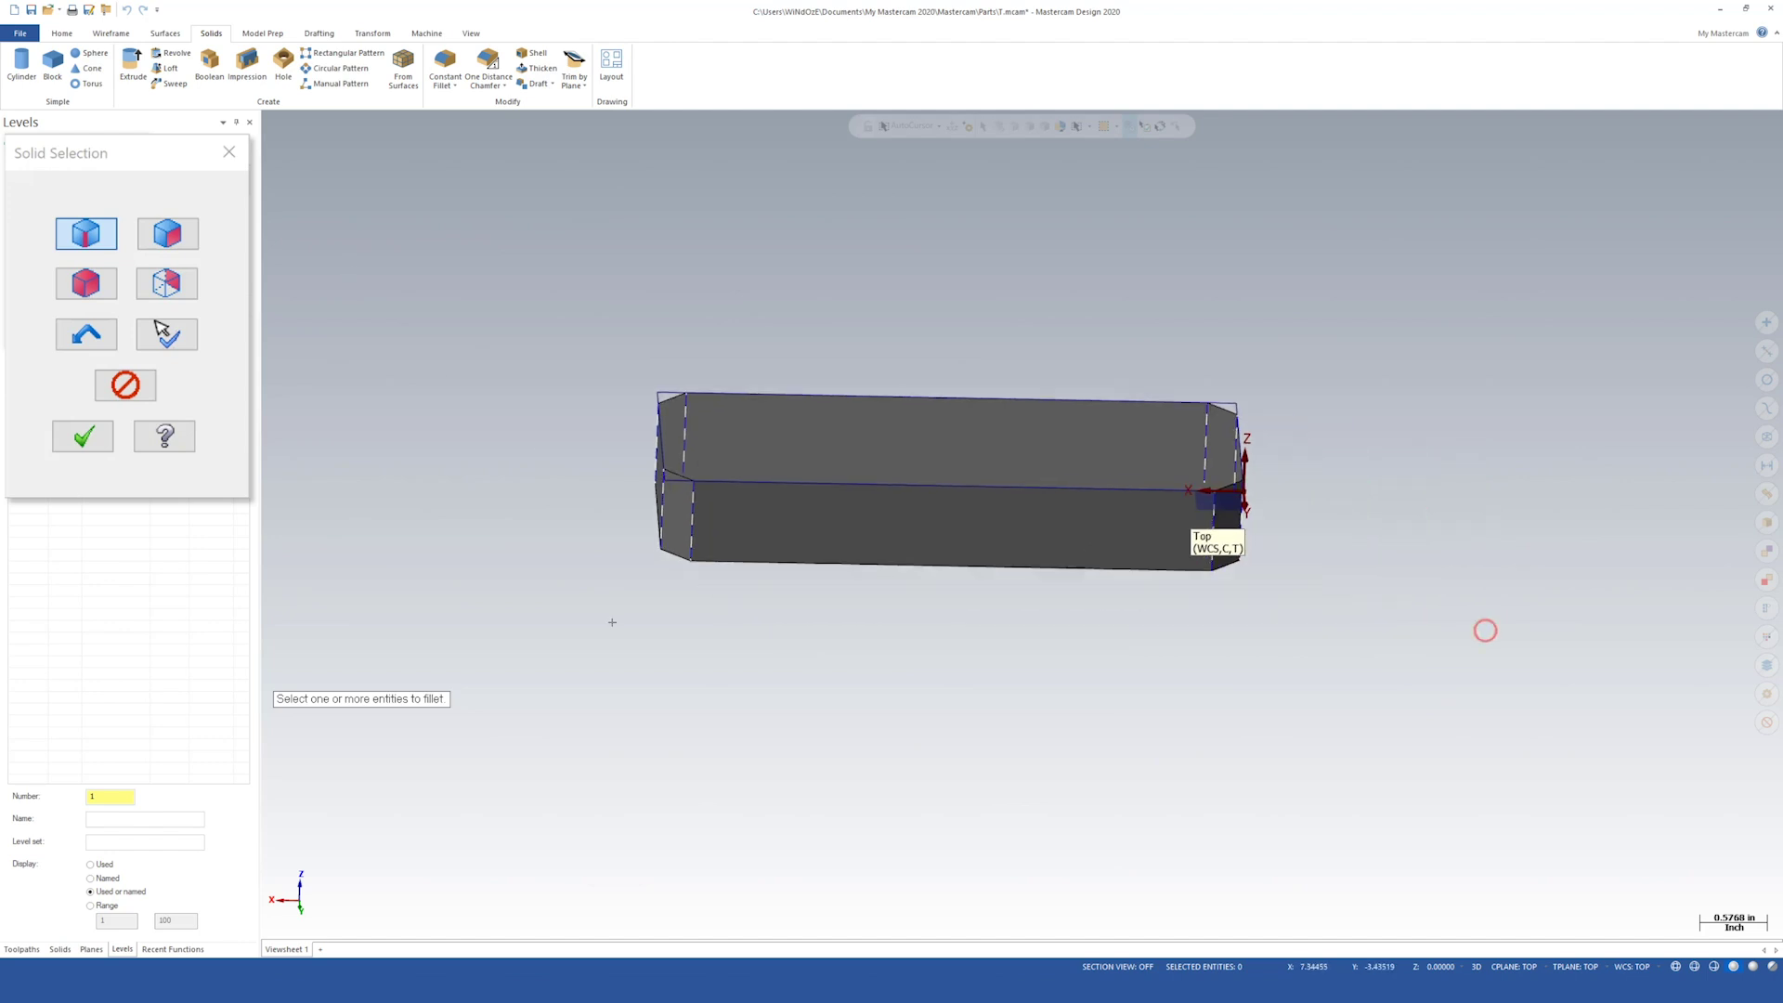
{"action": "middle_click_drag", "start_coordinate": [927, 664], "coordinate": [1029, 714]}
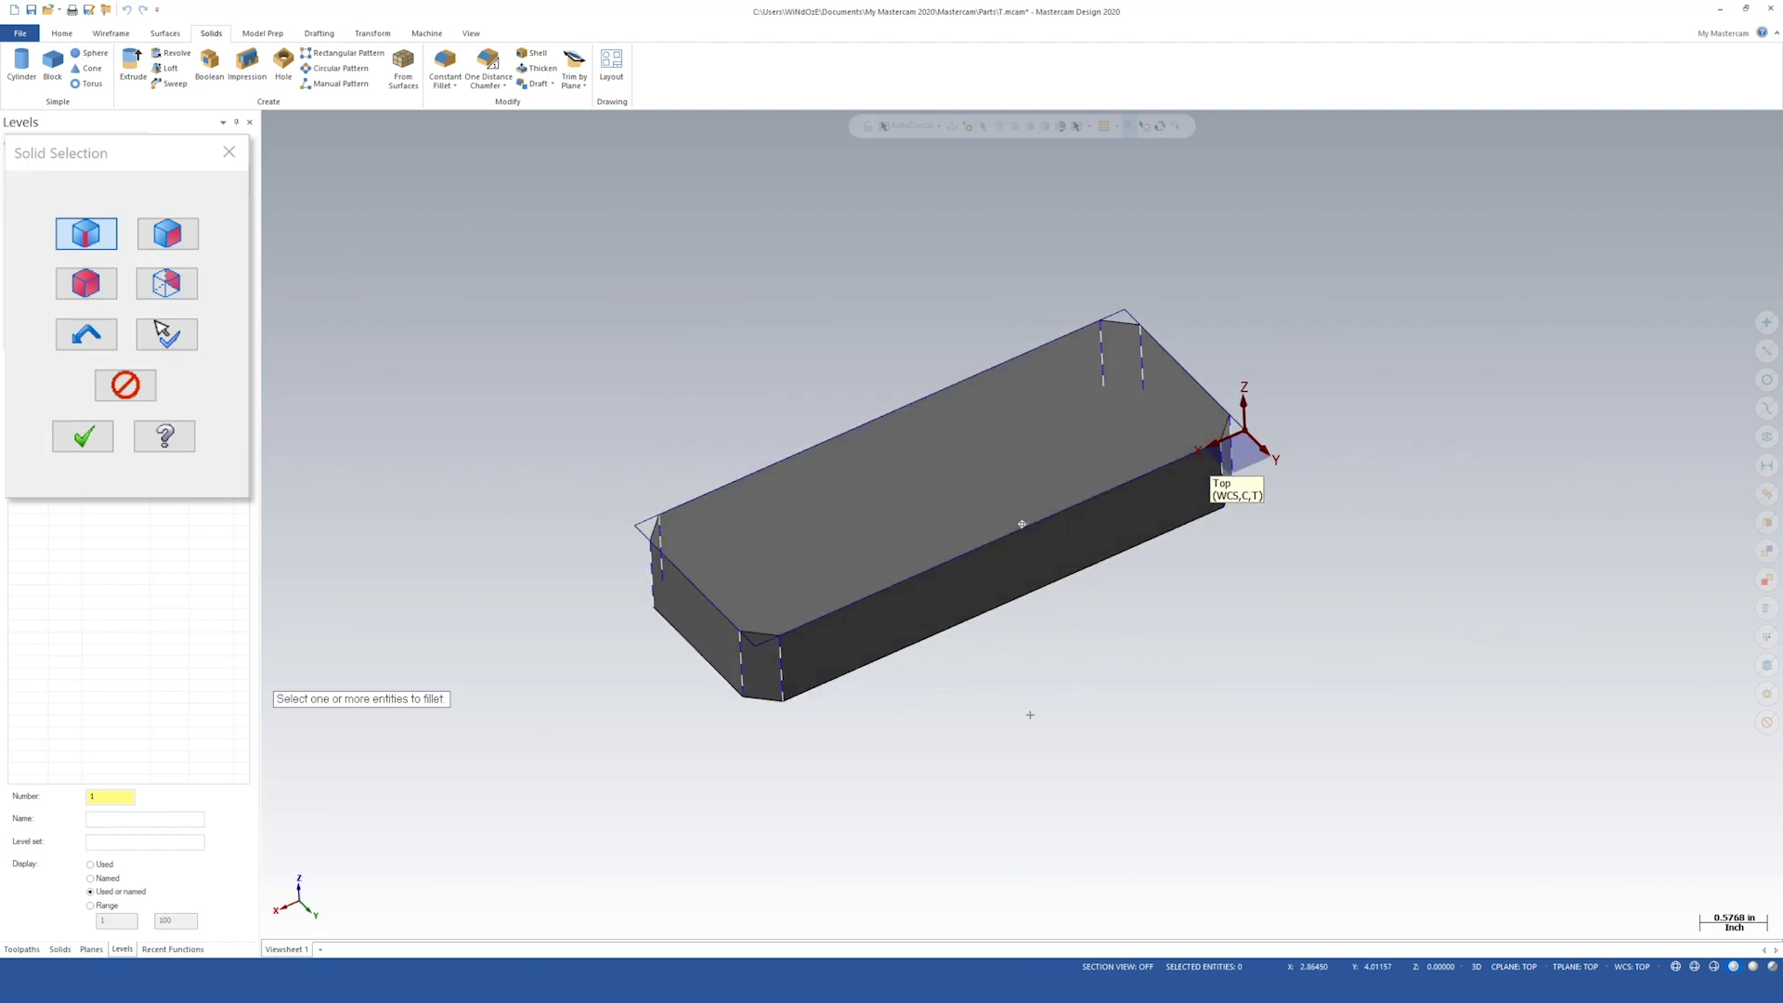
Step: Set the fillet radius to 0.125 and apply it to the selected edges
{"action": "left_click", "coordinate": [83, 437]}
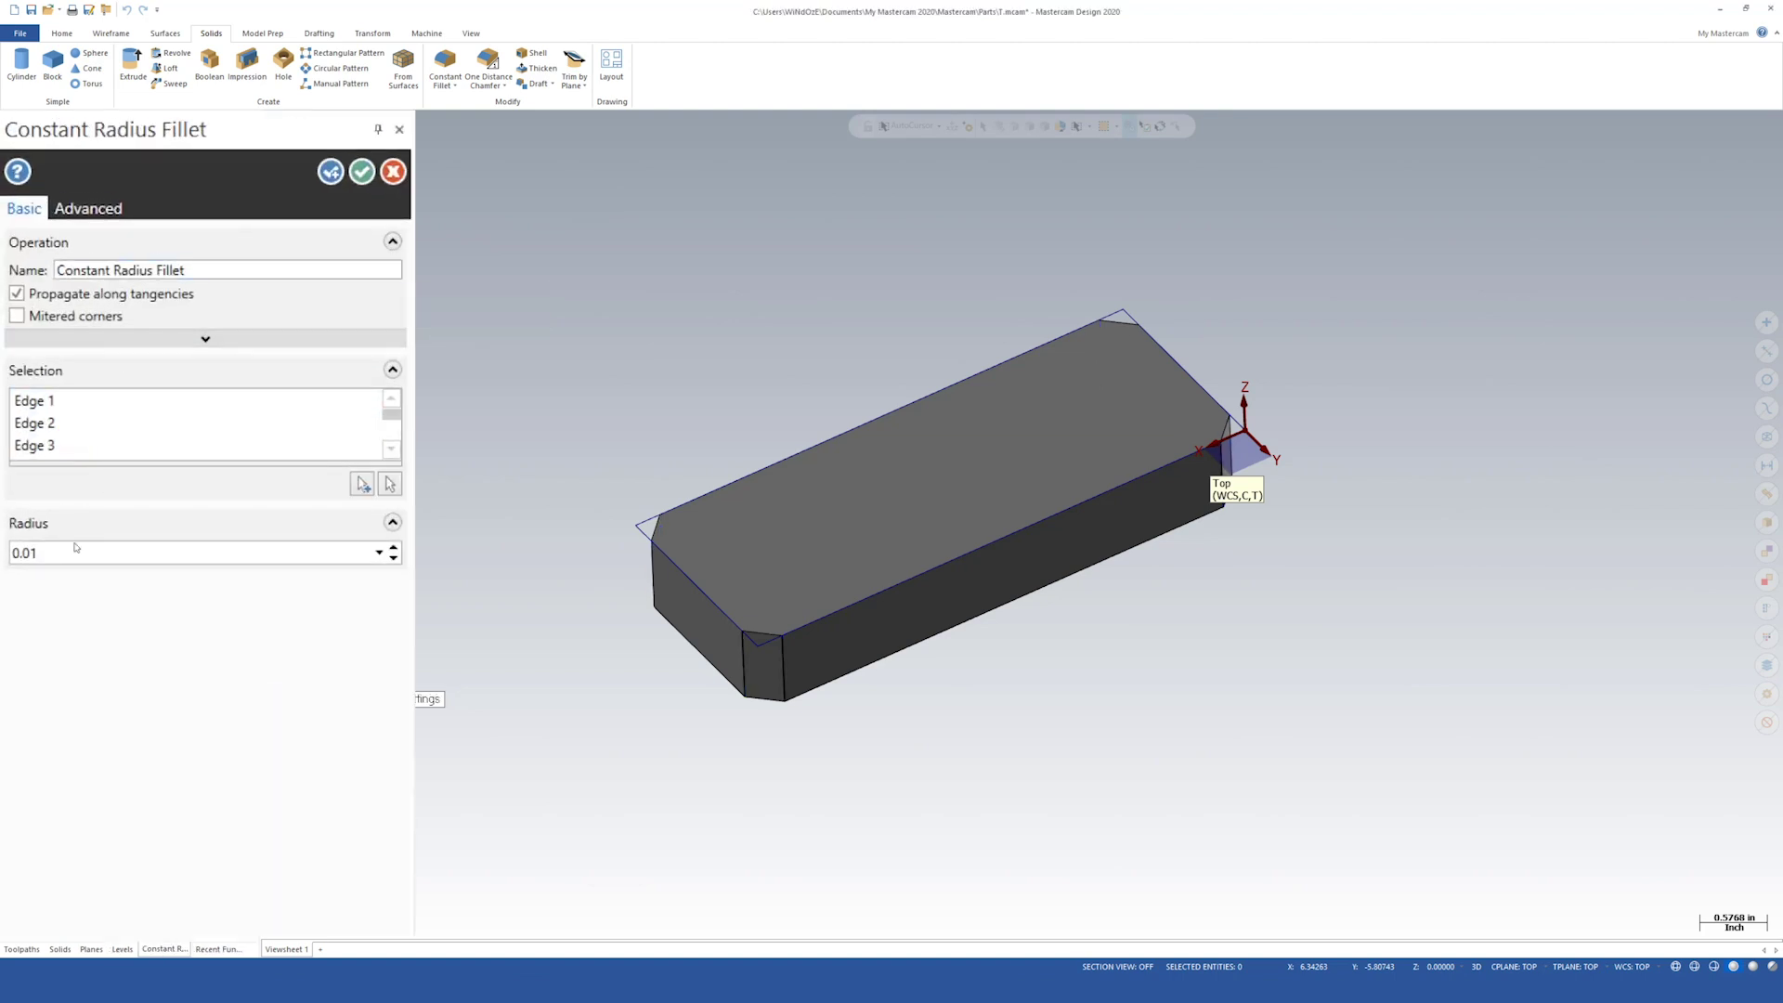
{"action": "double_click", "coordinate": [68, 555]}
{"action": "type", "text": ".125"}
{"action": "key", "text": "Return"}
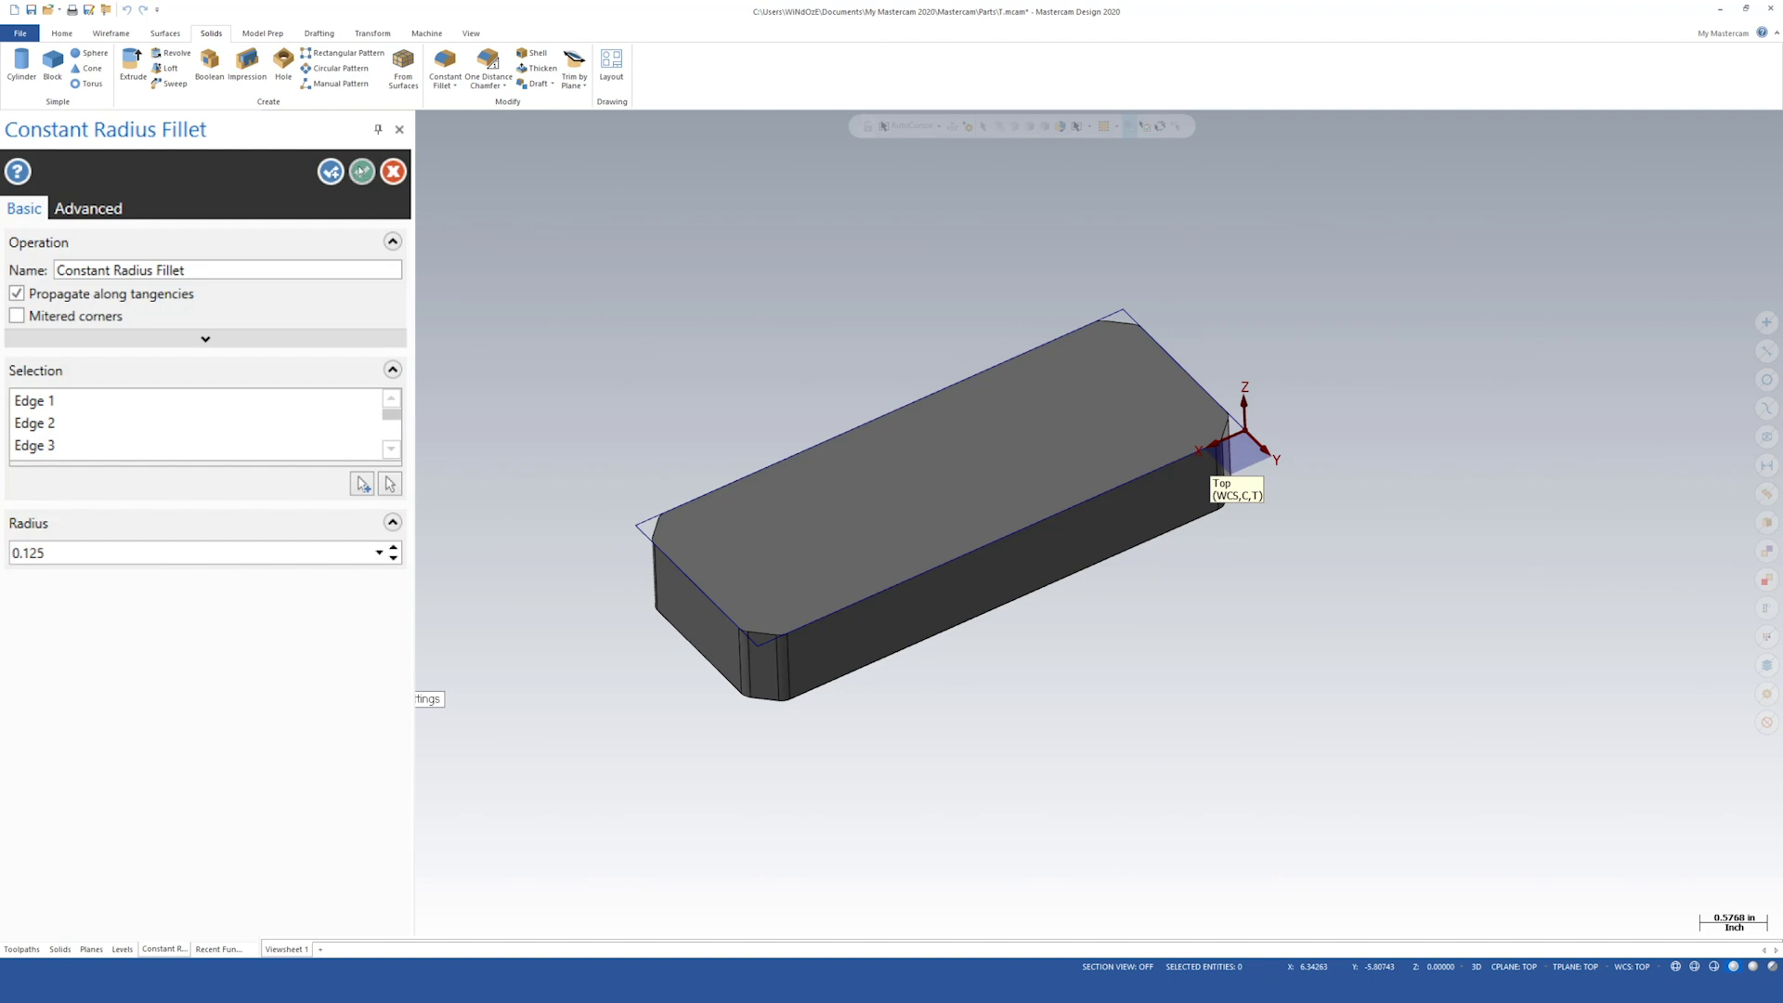
{"action": "left_click", "coordinate": [361, 173]}
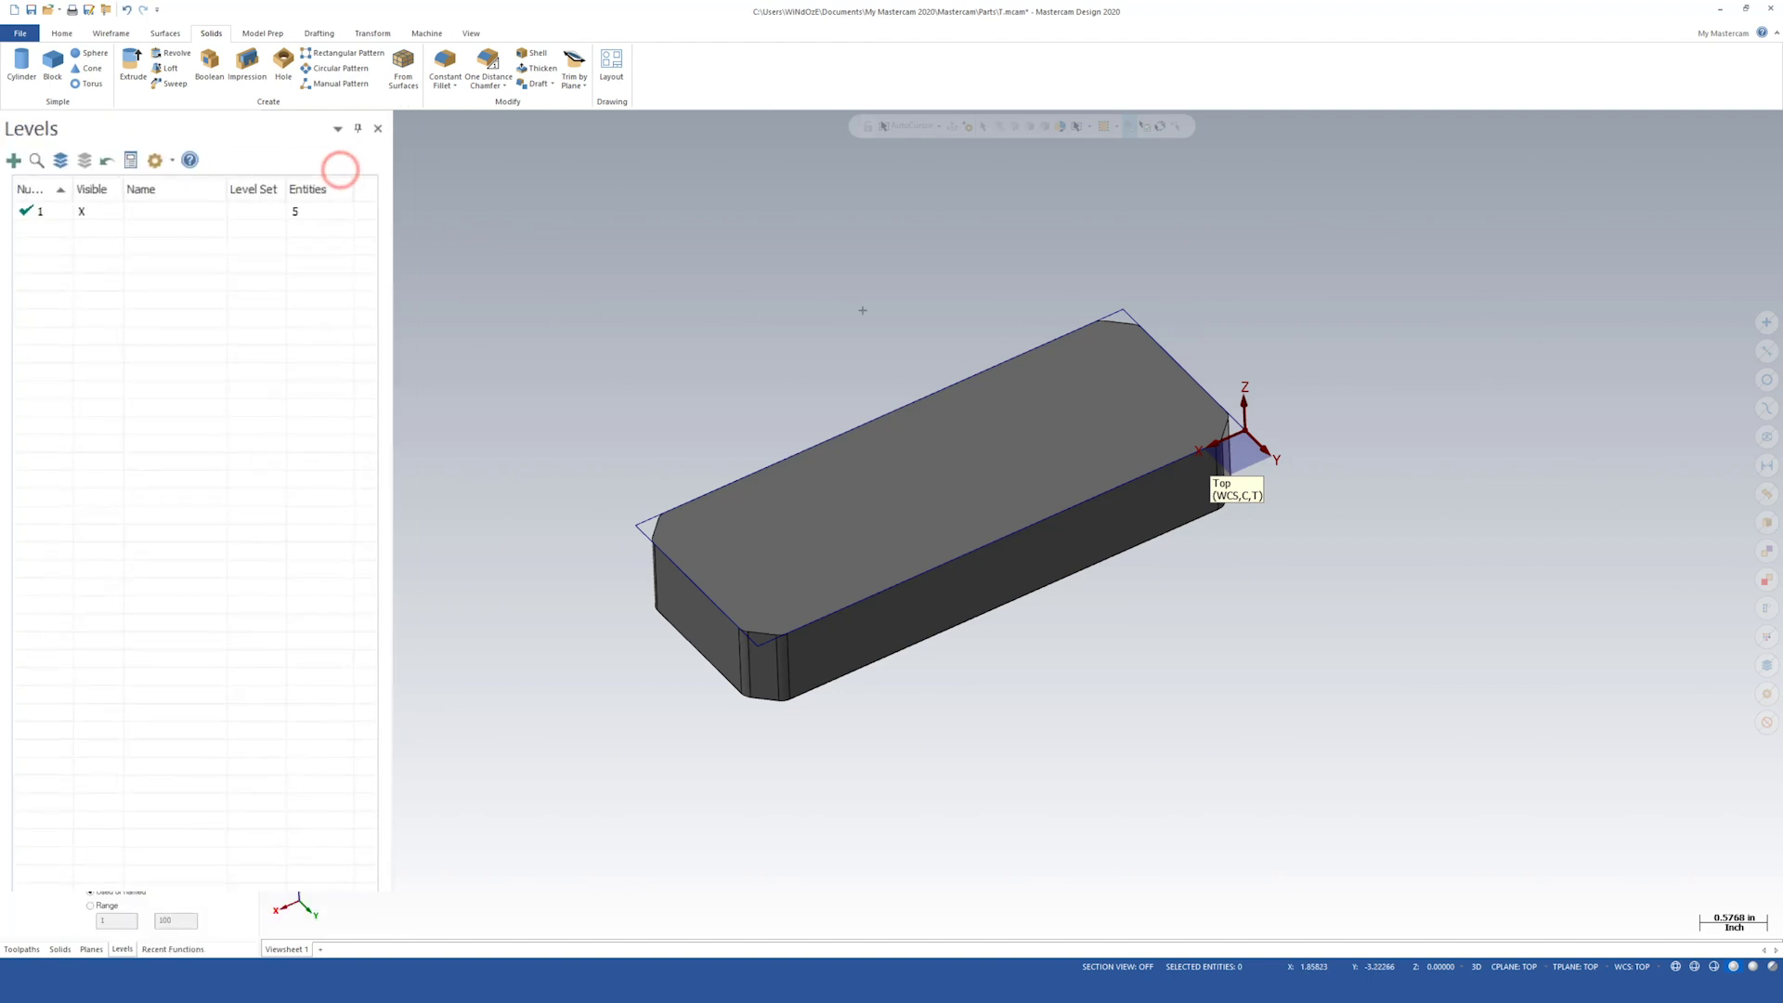
{"action": "scroll", "coordinate": [989, 657], "scroll_direction": "up", "scroll_amount": 2}
{"action": "middle_click_drag", "start_coordinate": [989, 657], "coordinate": [961, 617]}
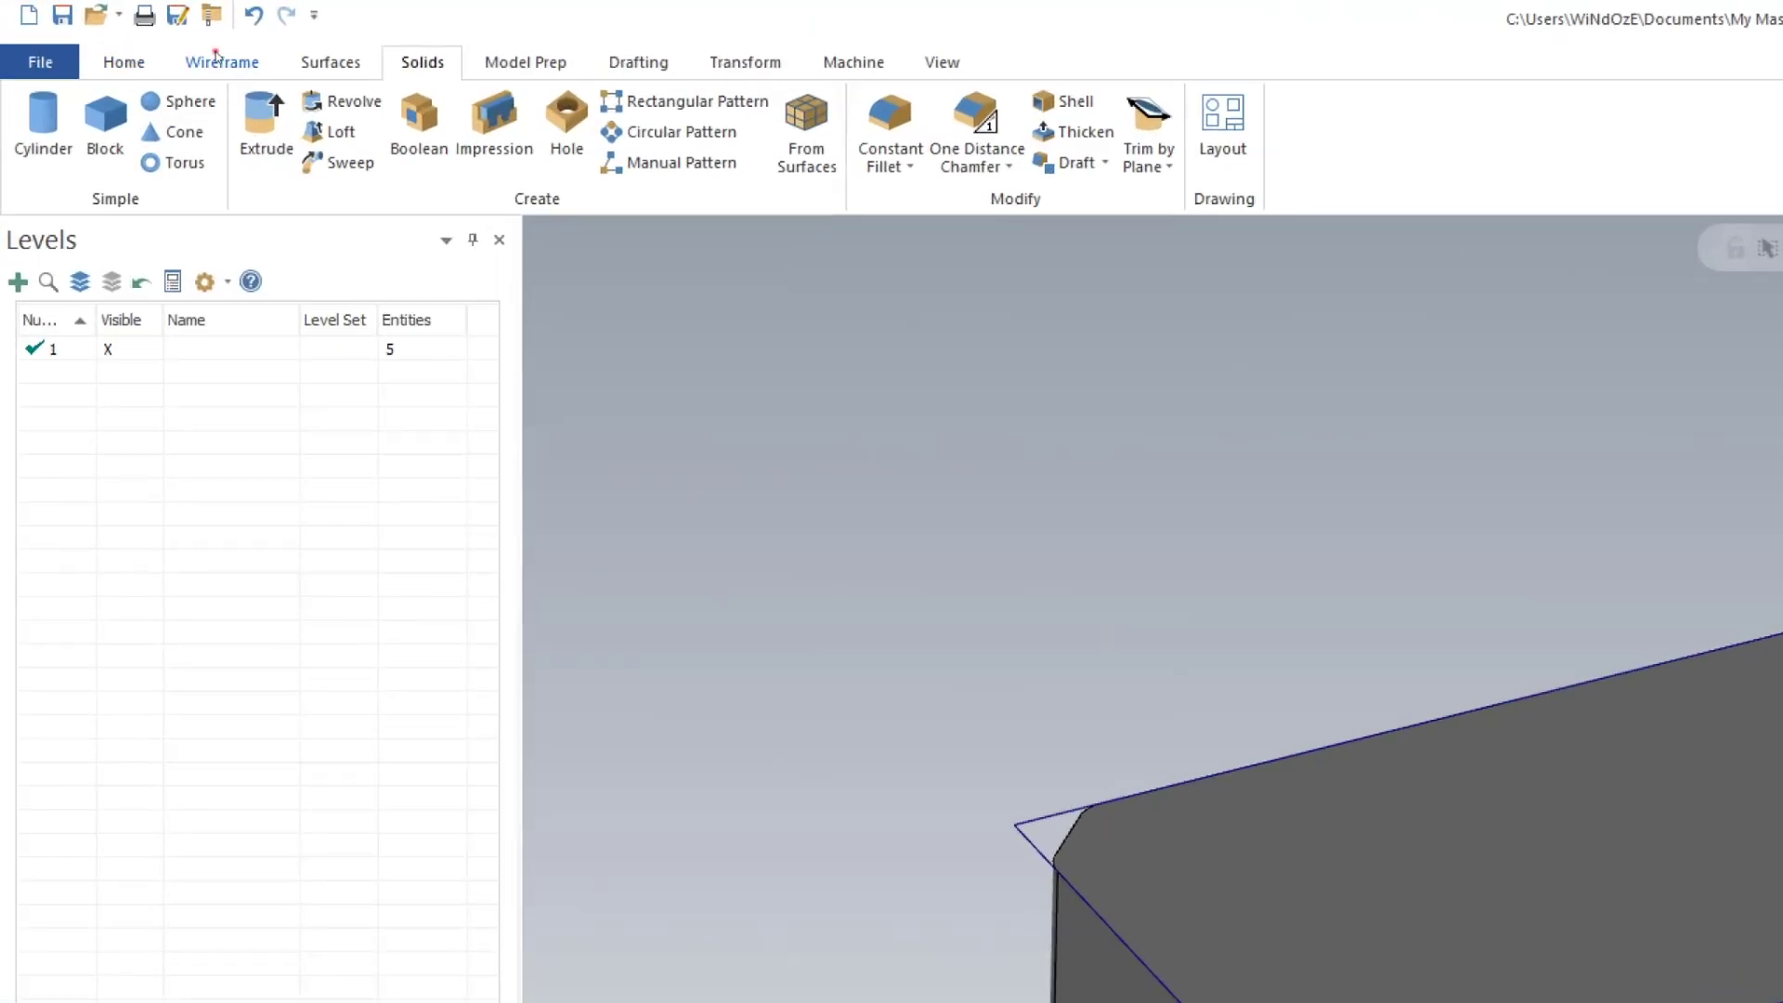
Step: Place the first row of hole-centre points at 2.125,-0.35 and 2.875,-0.35 in Top view
{"action": "left_click", "coordinate": [107, 29]}
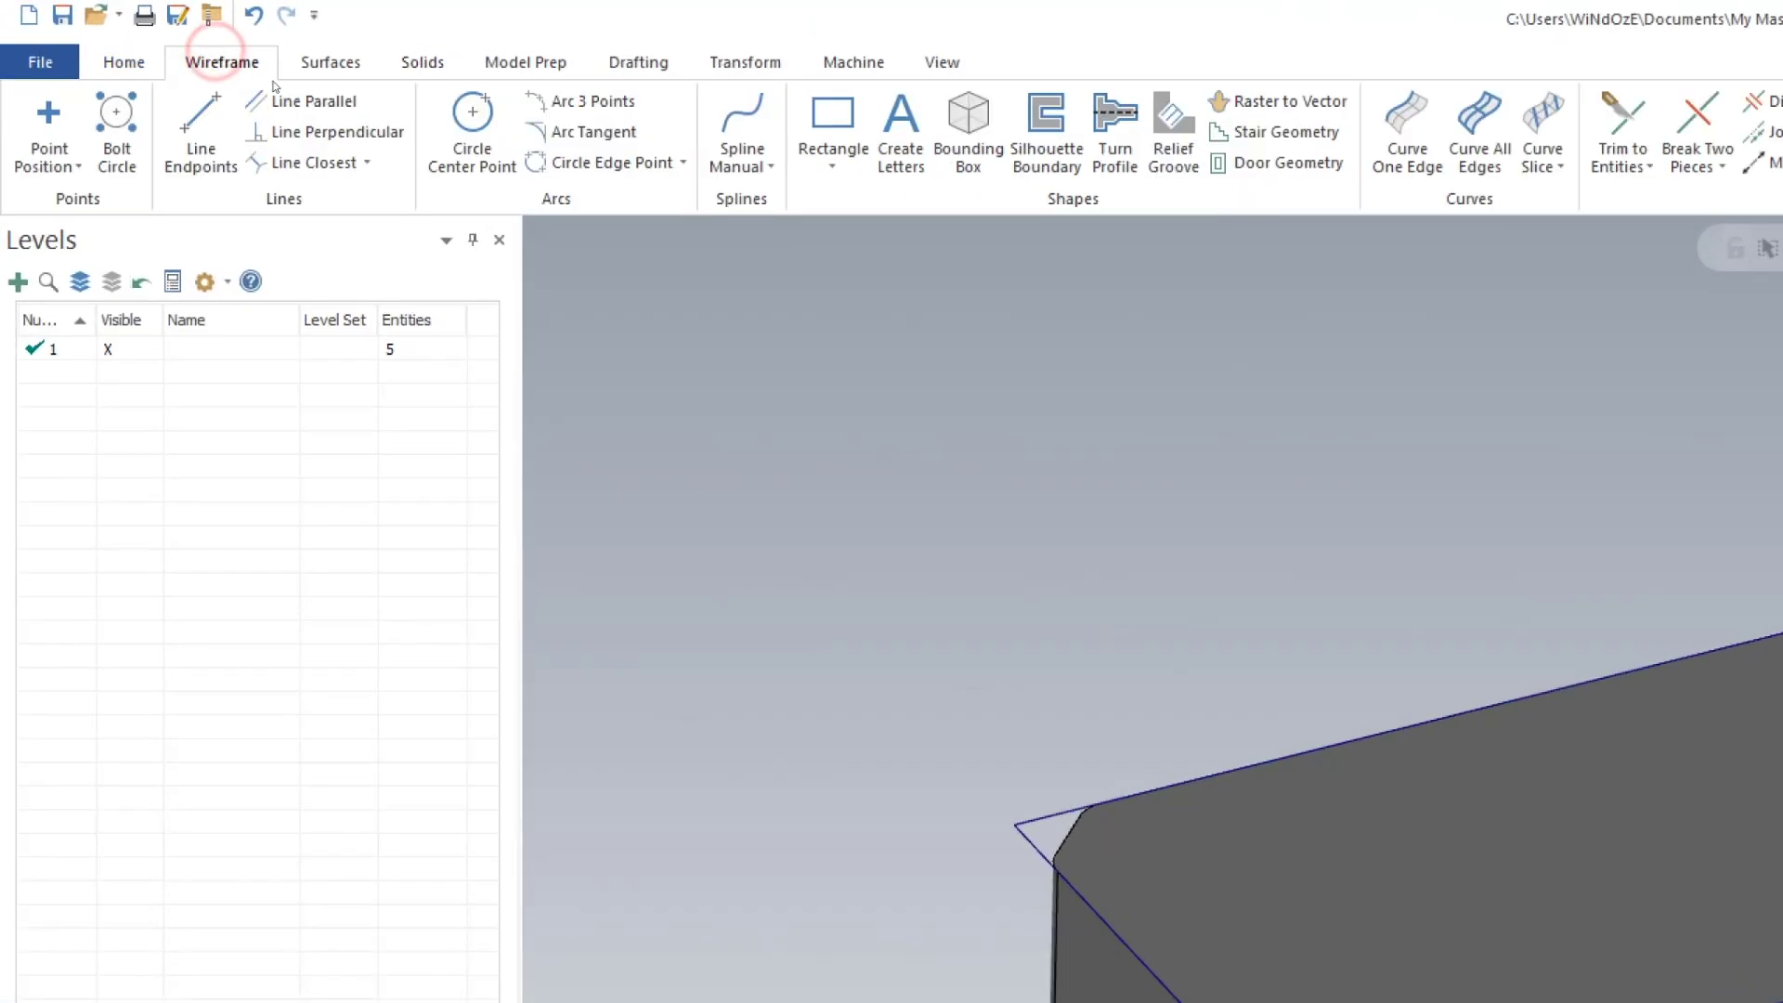
{"action": "left_click", "coordinate": [43, 111]}
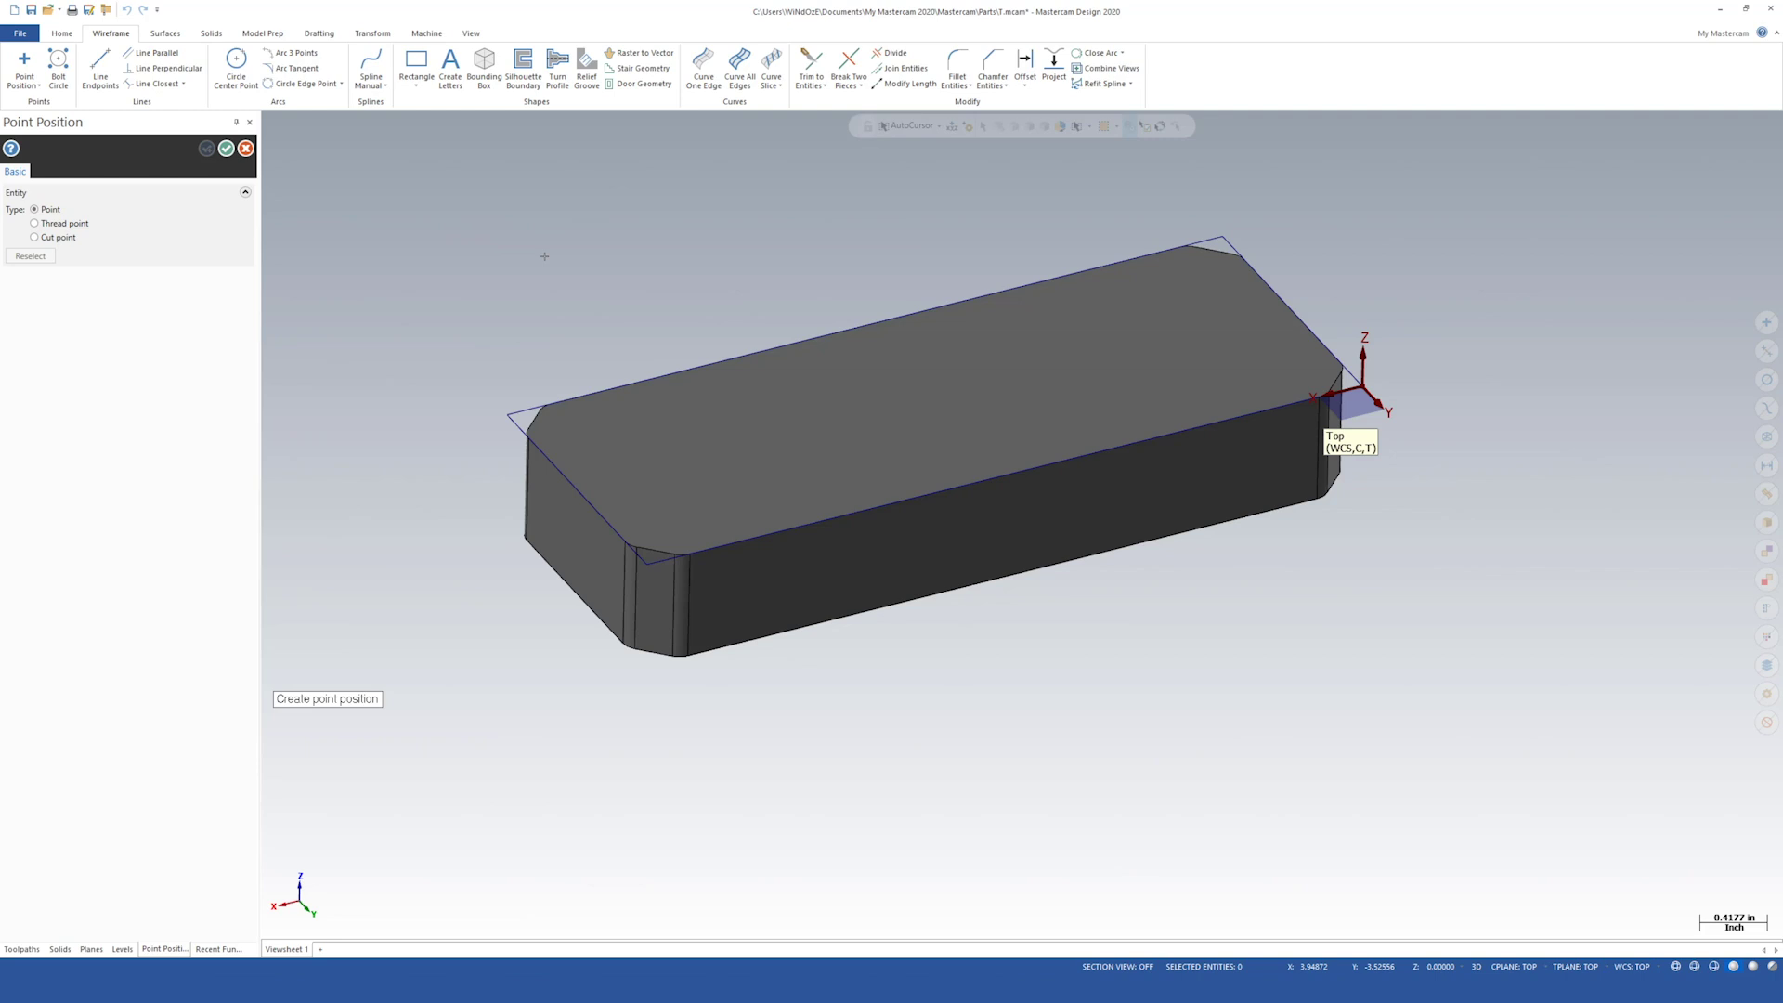
{"action": "type", "text": "2.12"}
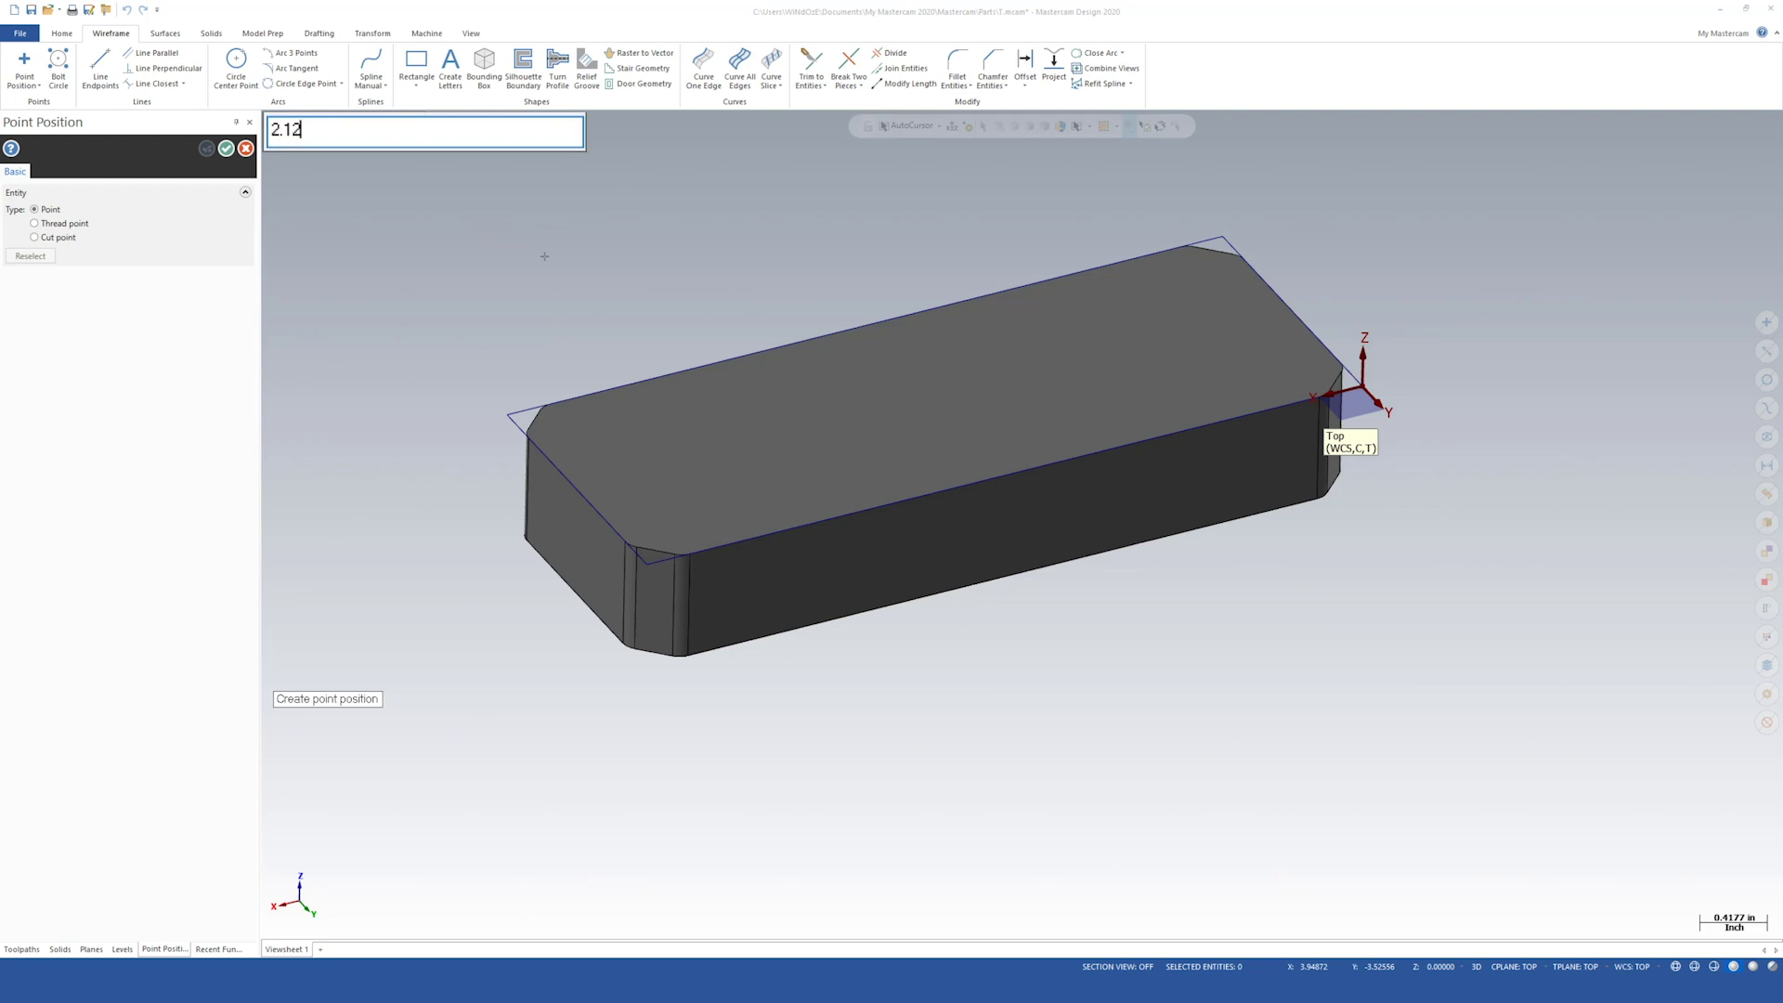
{"action": "type", "text": "5,-.35"}
{"action": "key", "text": "Return"}
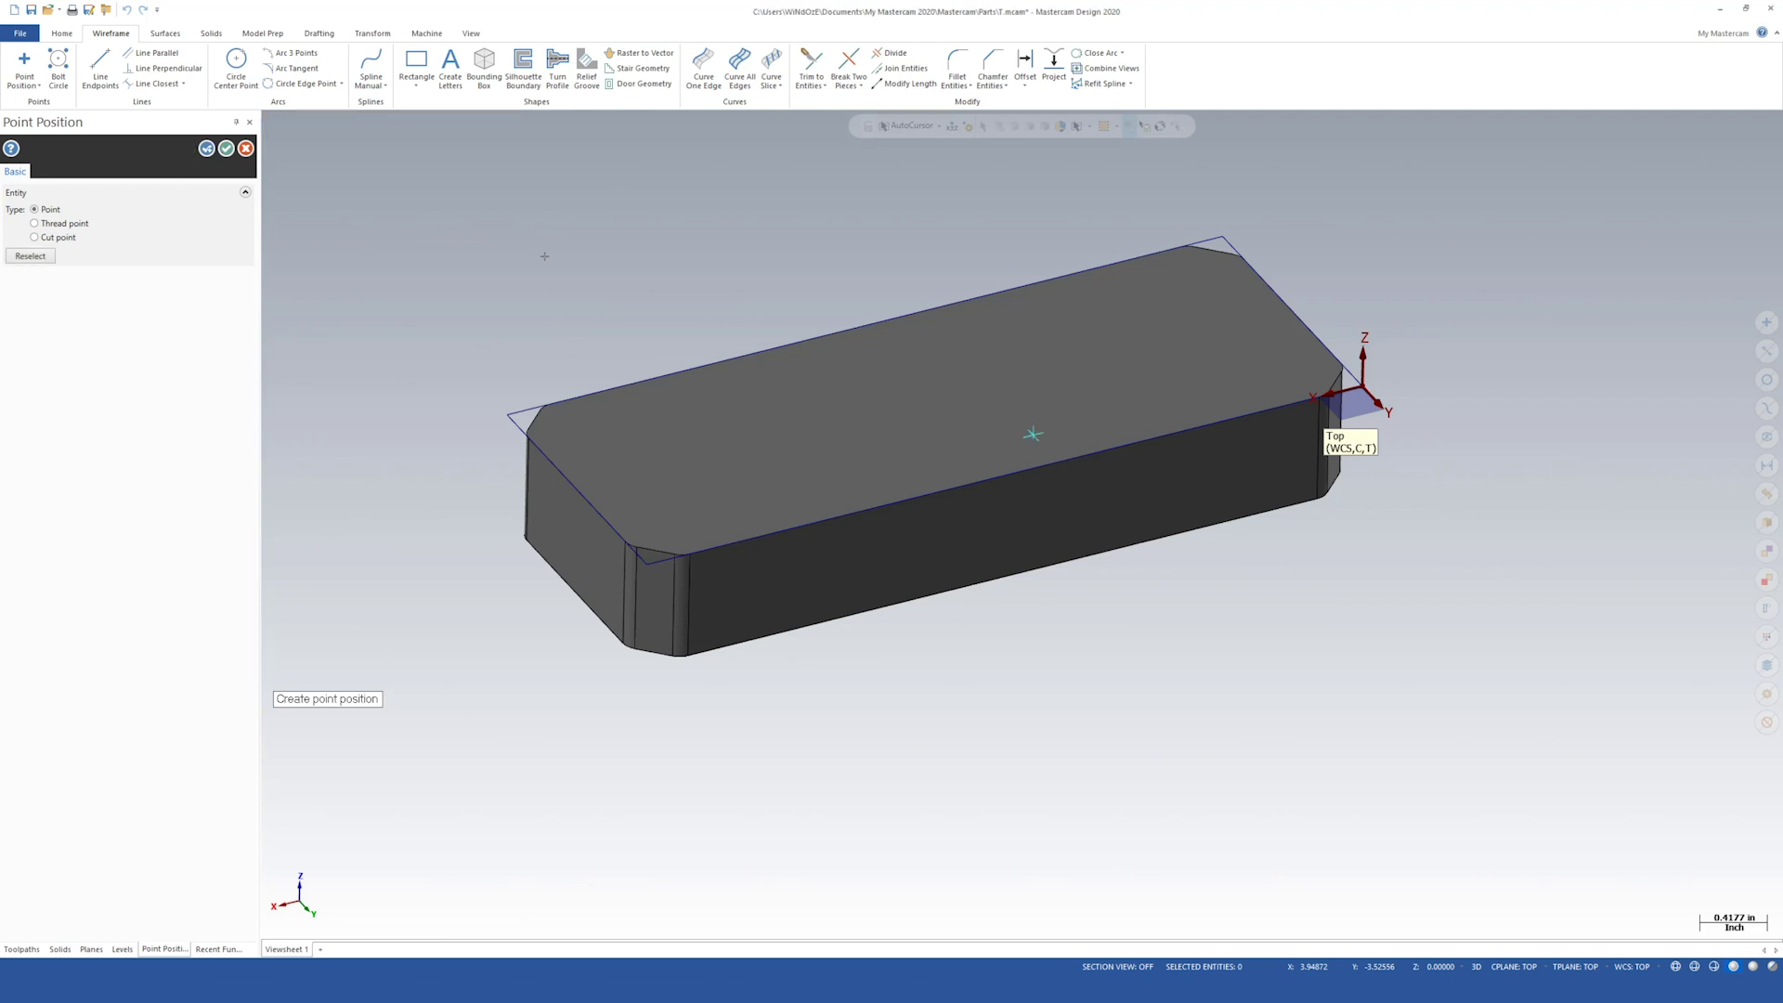
{"action": "right_click", "coordinate": [1030, 623]}
{"action": "left_click", "coordinate": [1069, 700]}
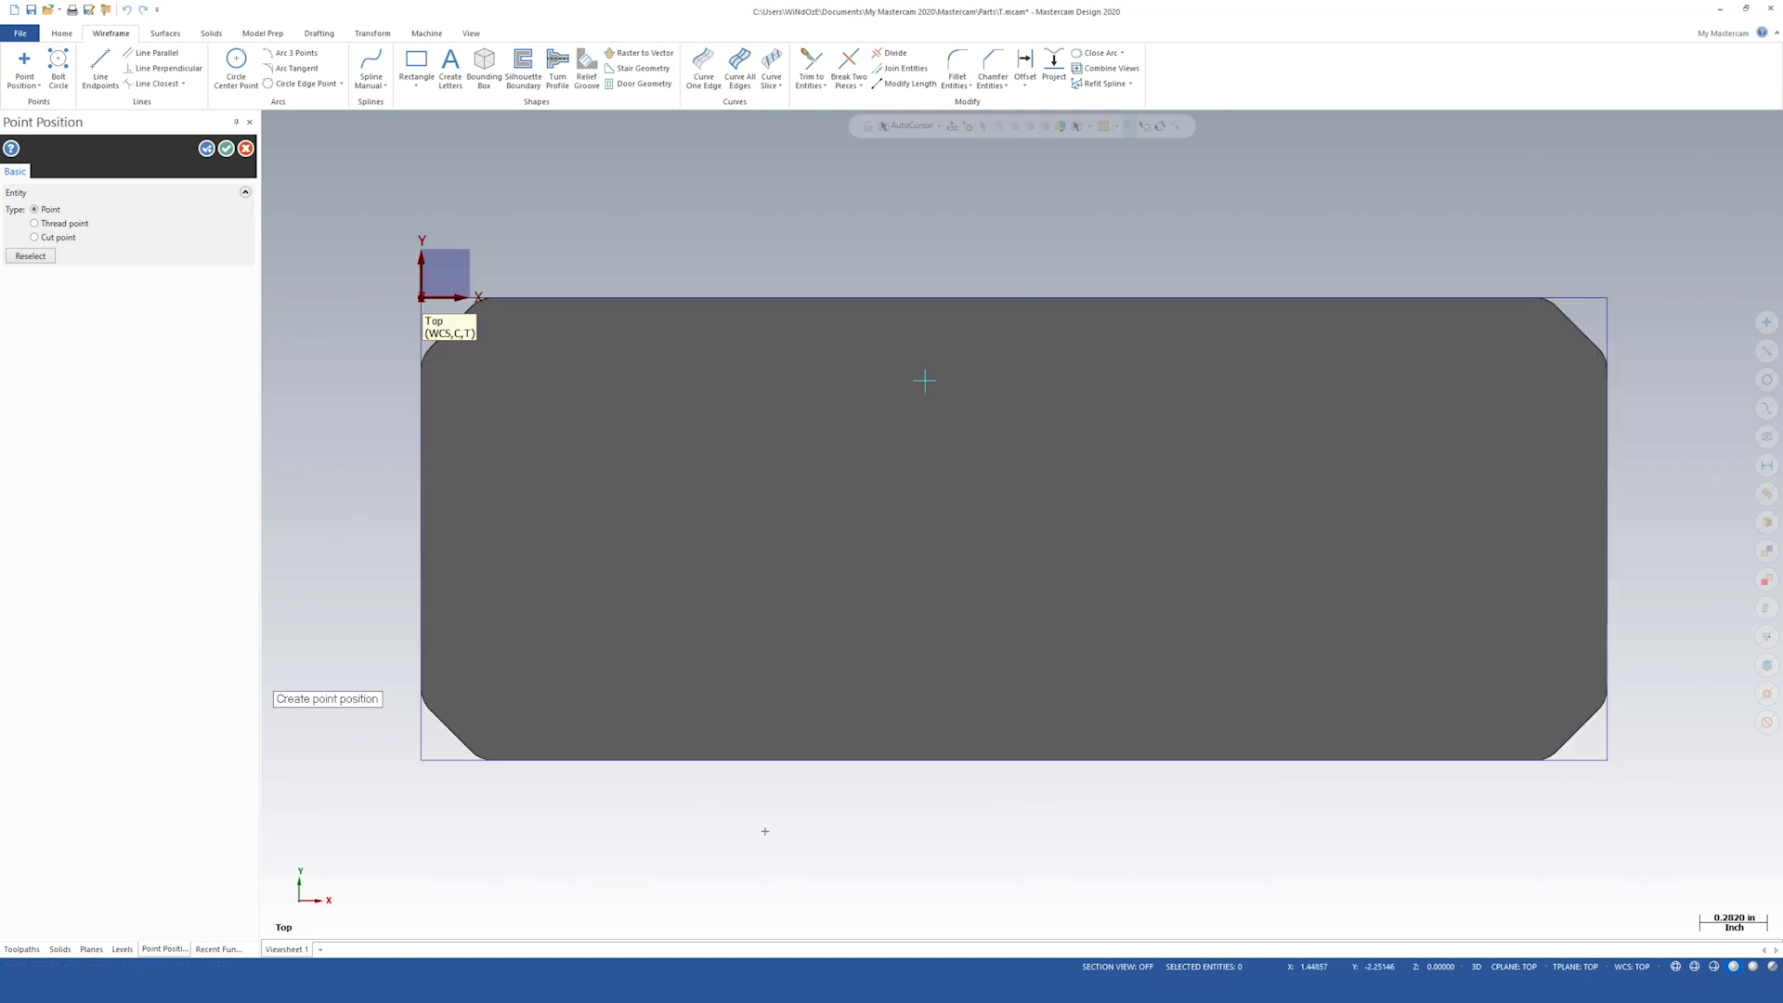
{"action": "type", "text": "2"}
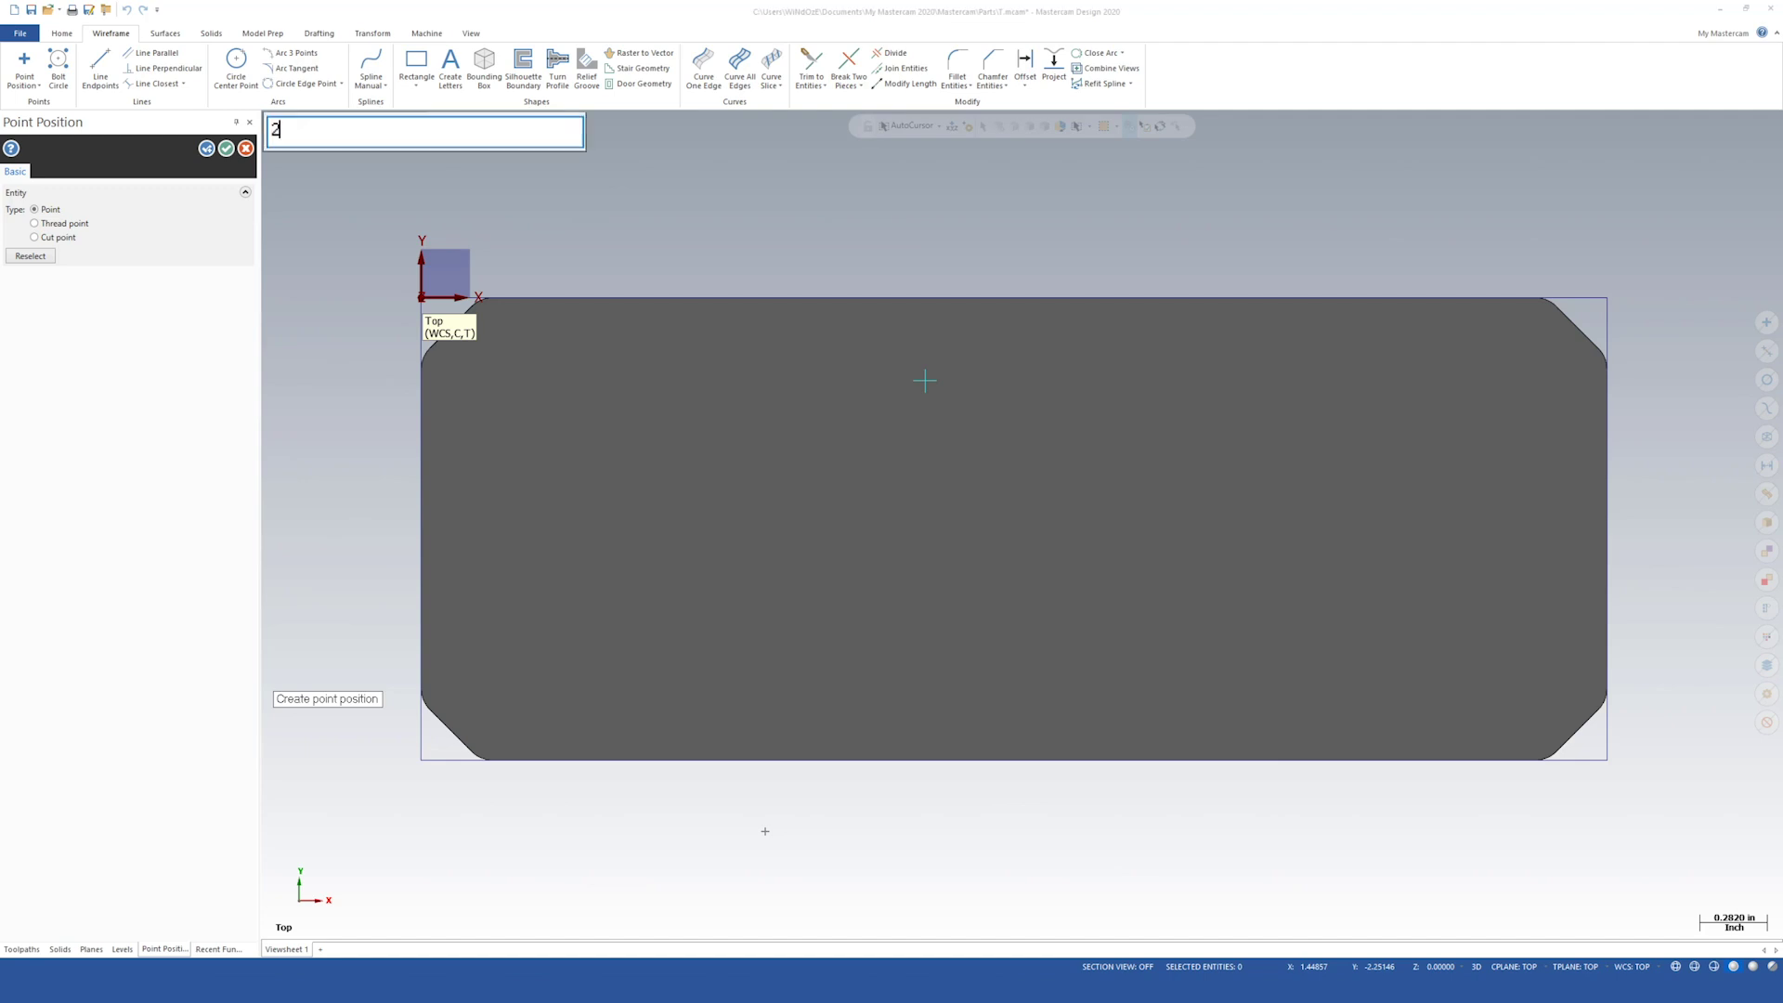
{"action": "type", "text": ".875,-.35"}
{"action": "key", "text": "Return"}
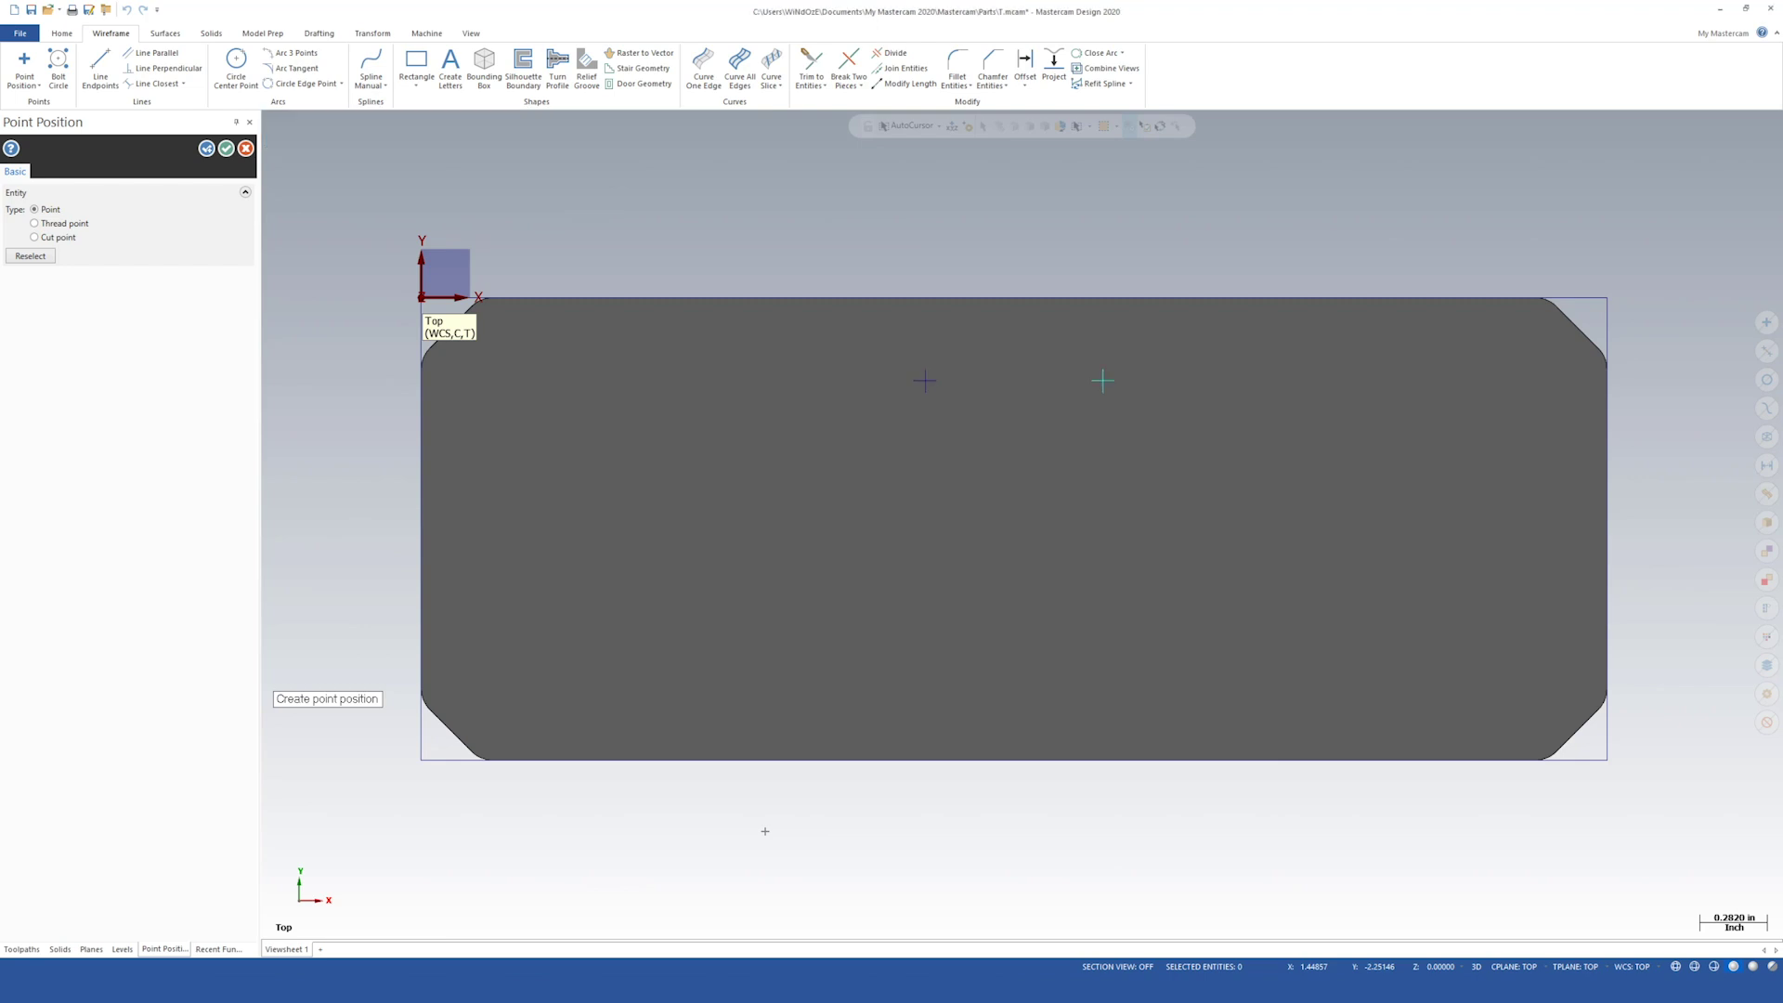
Step: Place the remaining points at 2,-0.975, 3,-0.975, 2.125,-1.6 and 2.875,-1.6
{"action": "type", "text": "2,"}
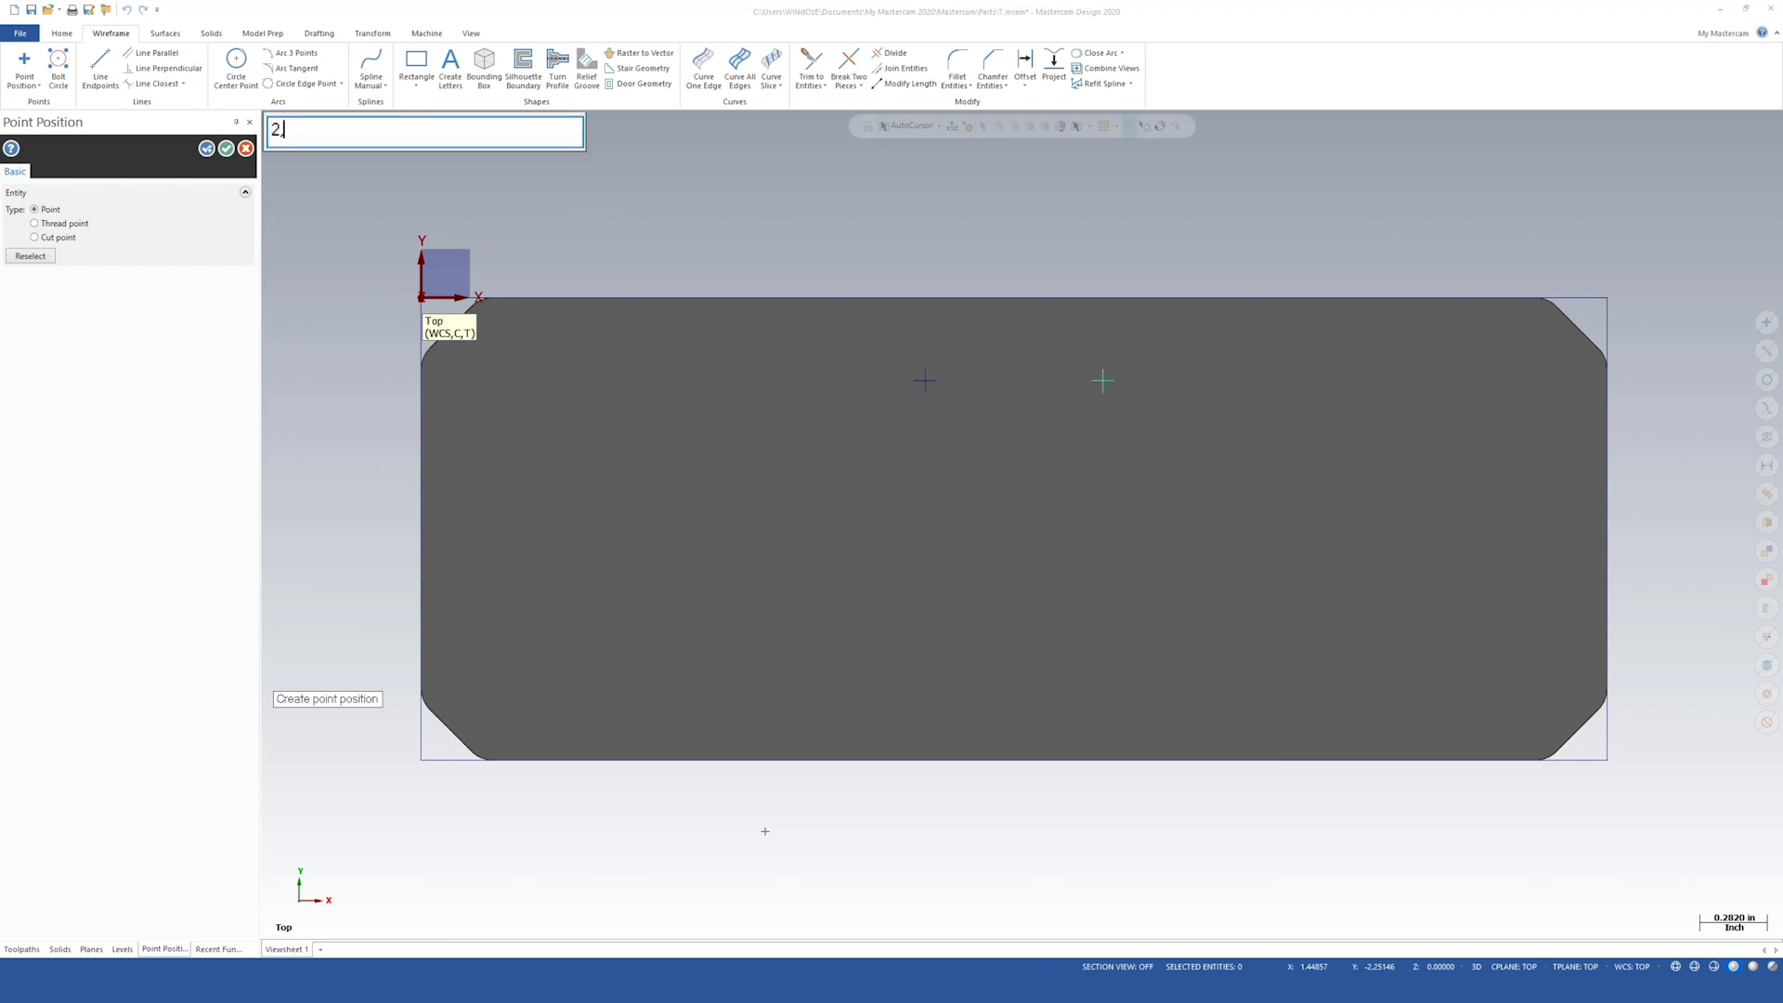
{"action": "type", "text": "-.975"}
{"action": "key", "text": "Return"}
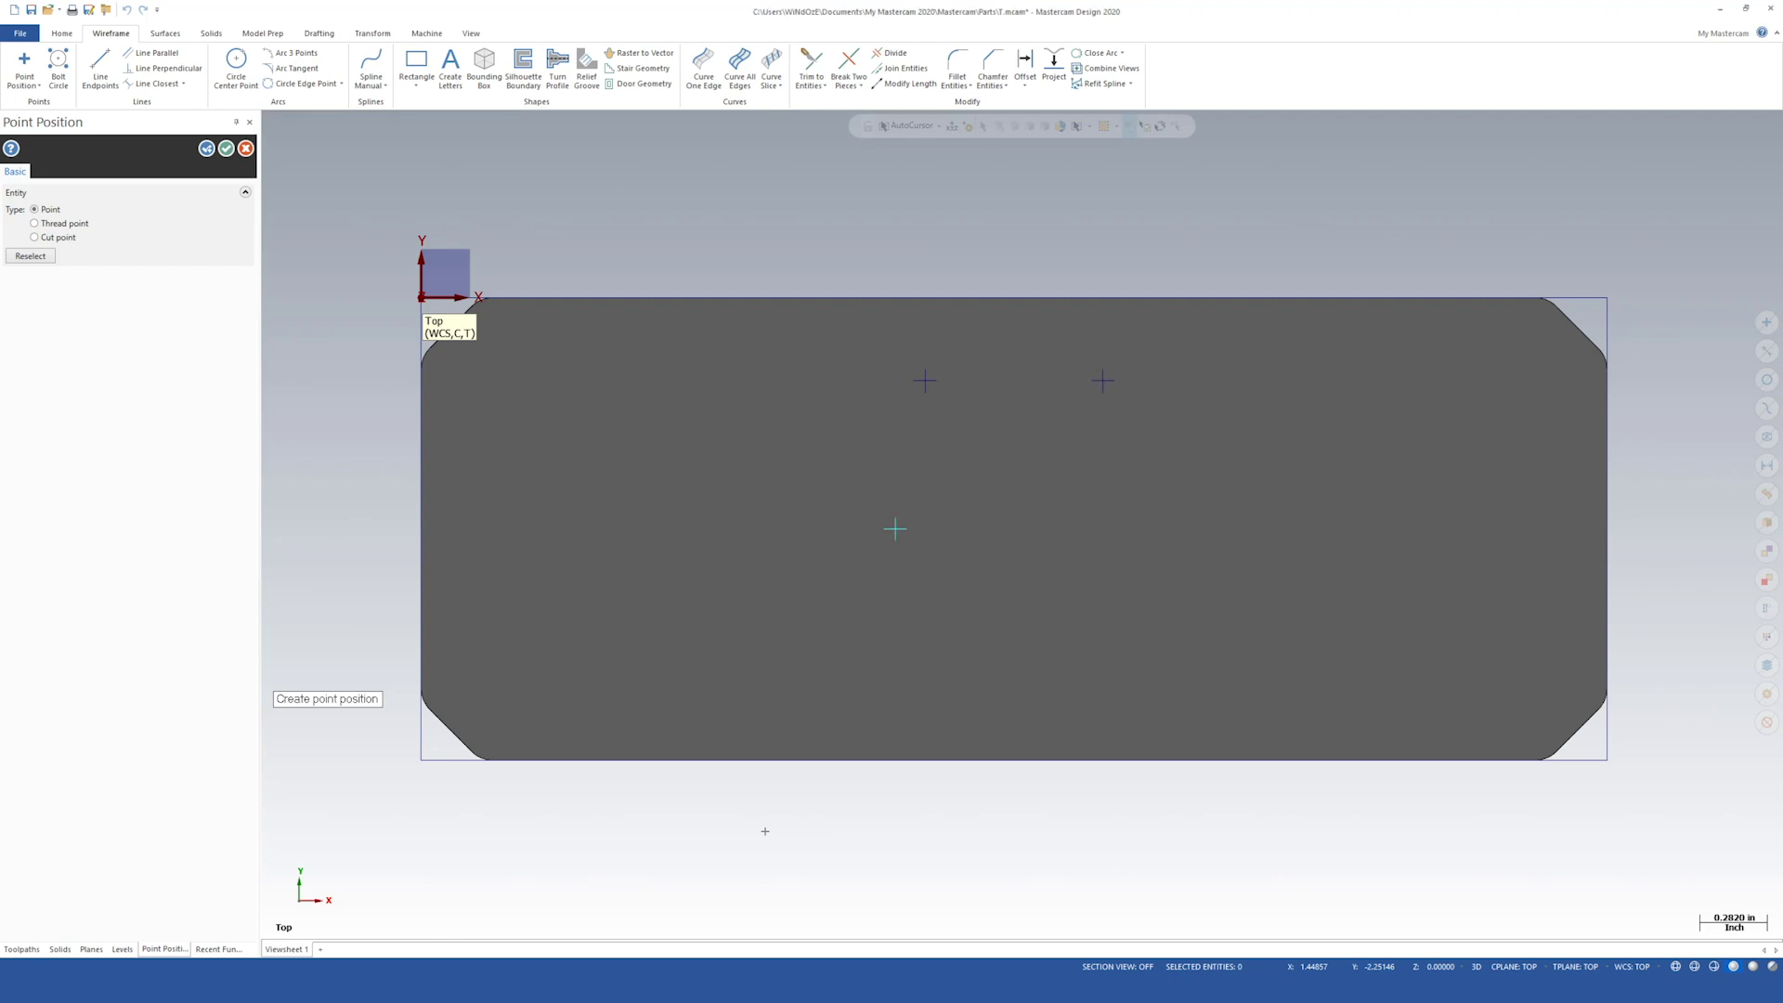
{"action": "type", "text": "3,-."}
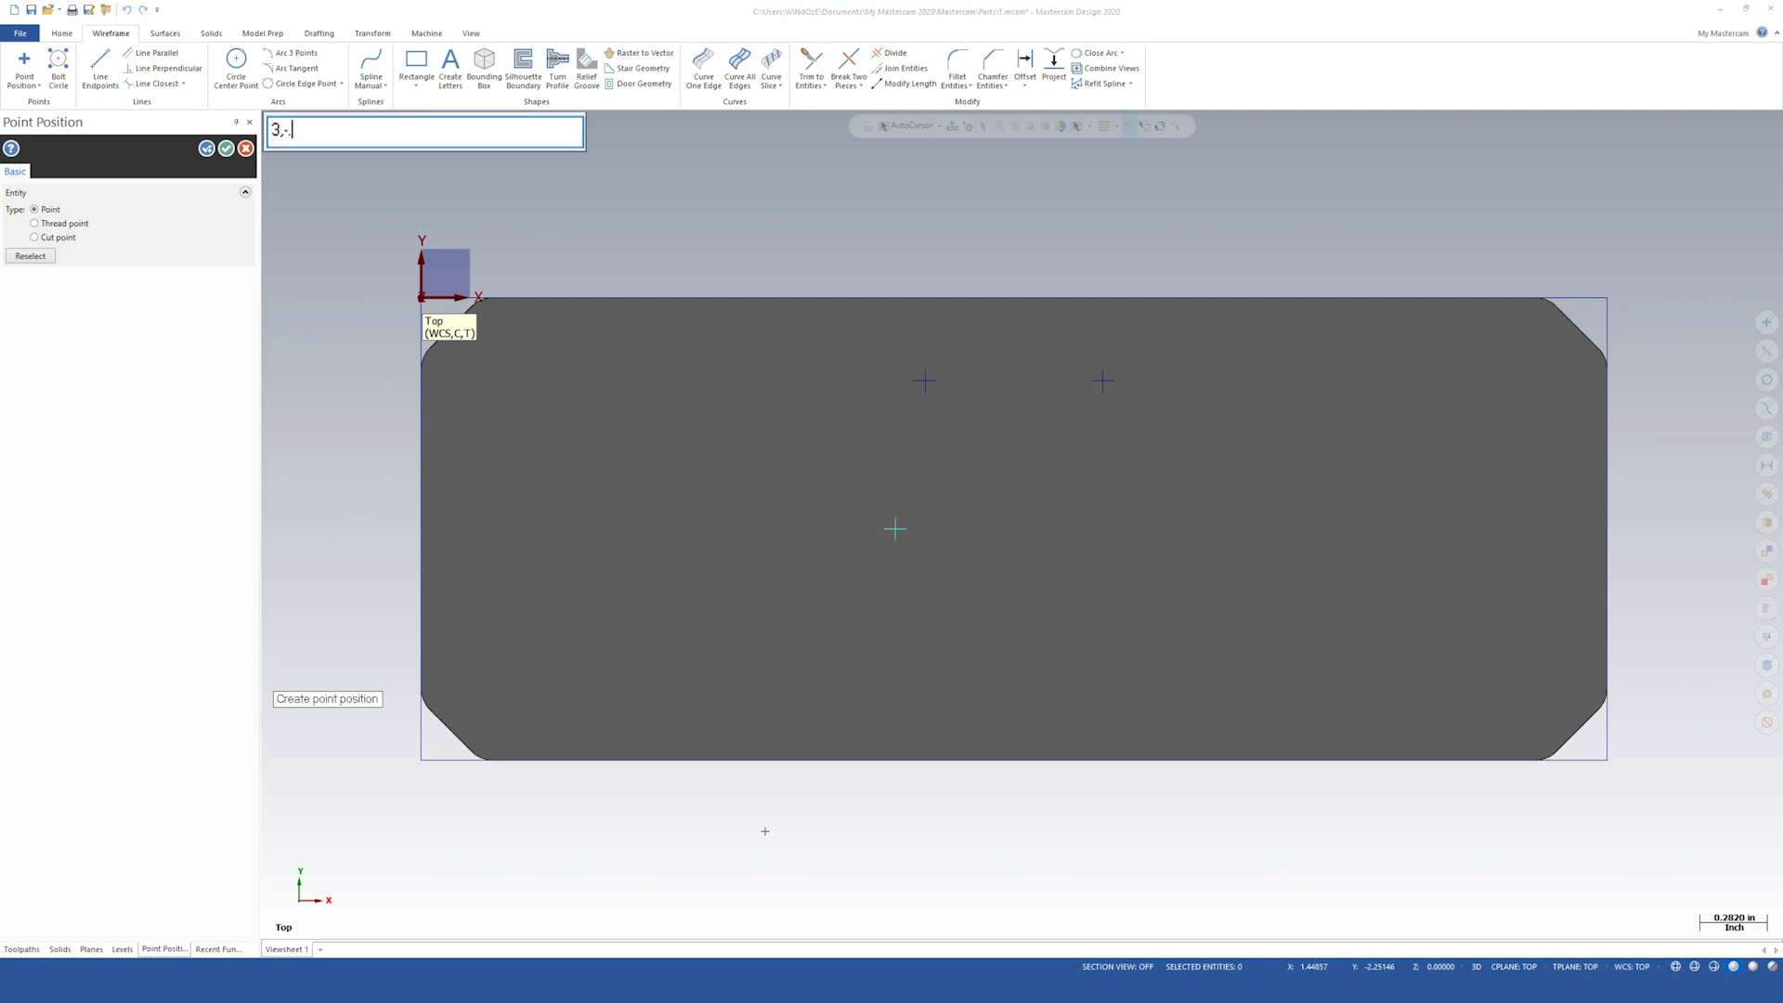
{"action": "type", "text": "975"}
{"action": "key", "text": "Return"}
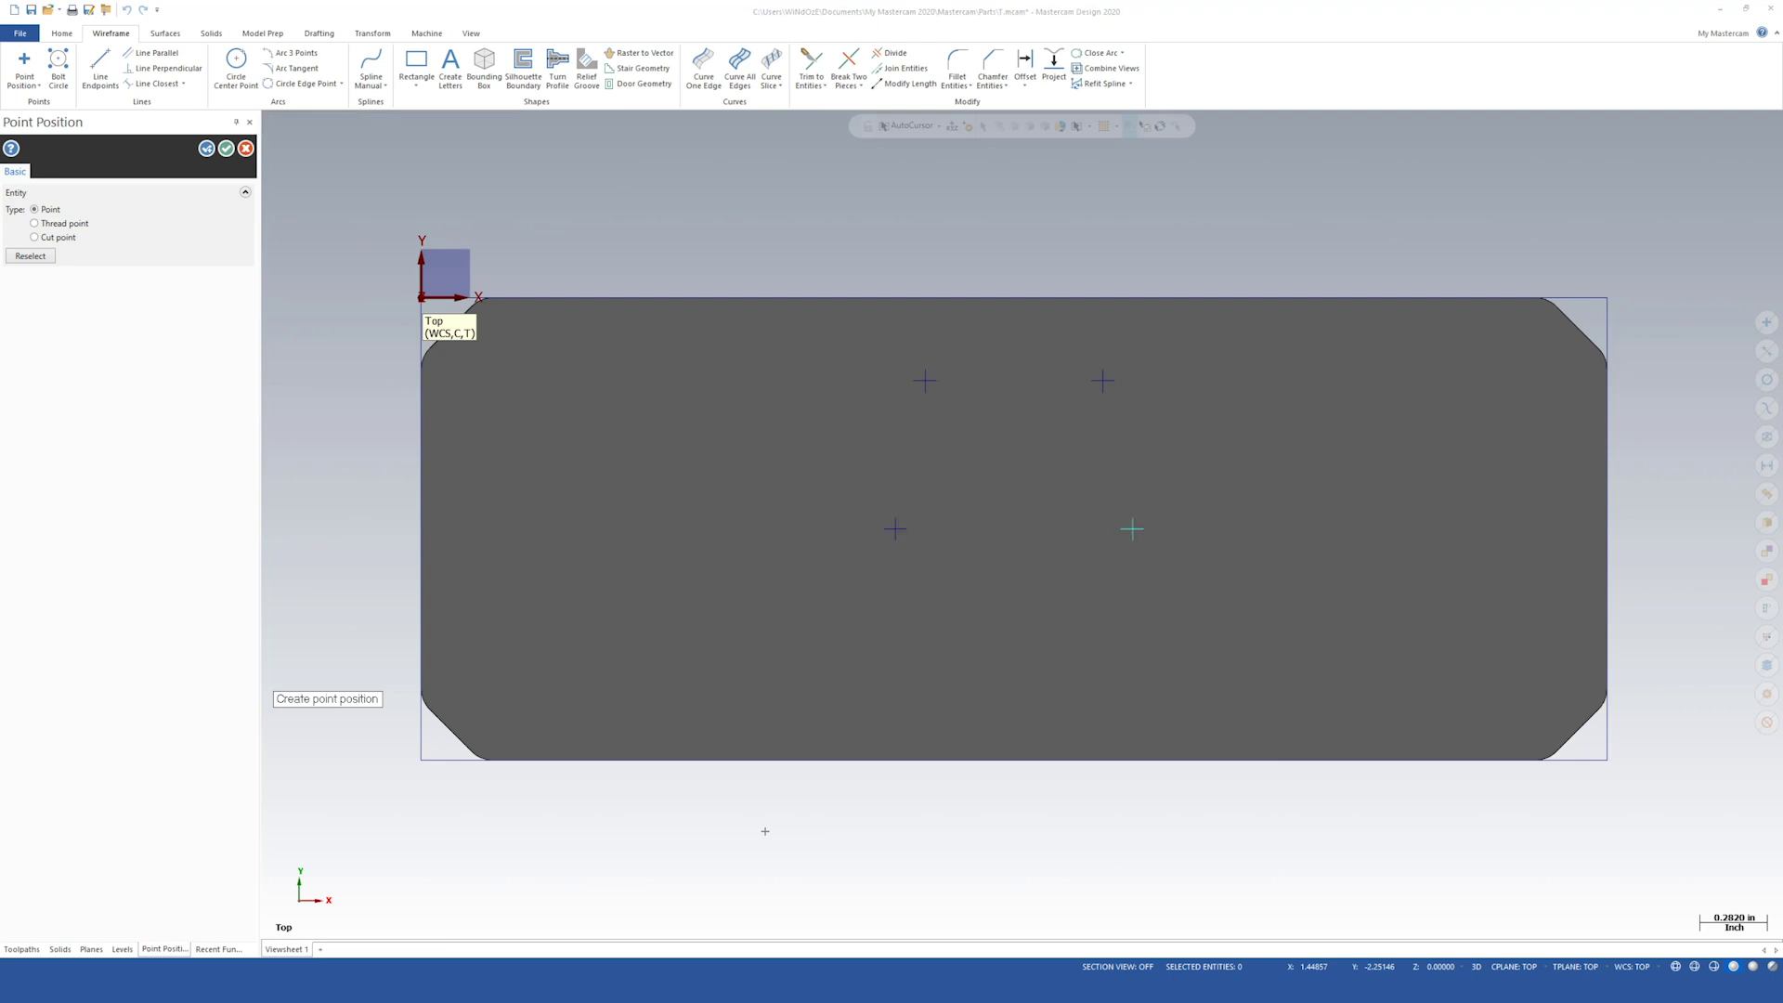
{"action": "type", "text": "2.125,"}
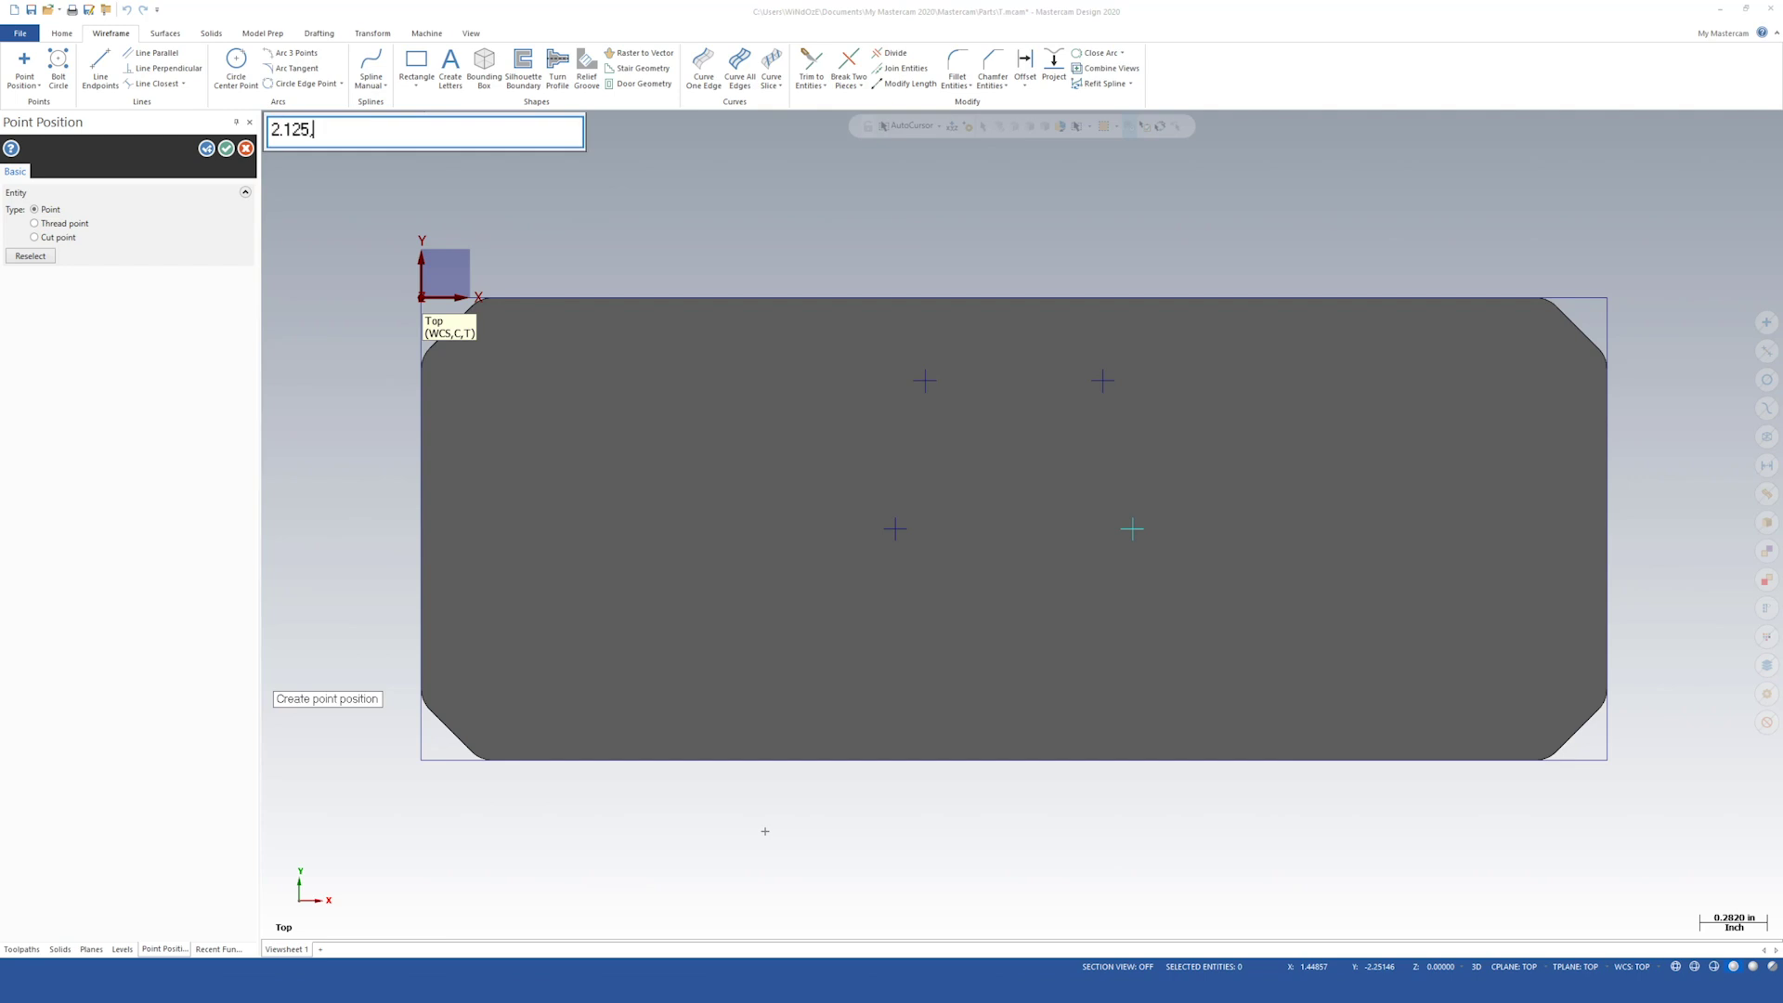
{"action": "type", "text": "-1.6"}
{"action": "key", "text": "Return"}
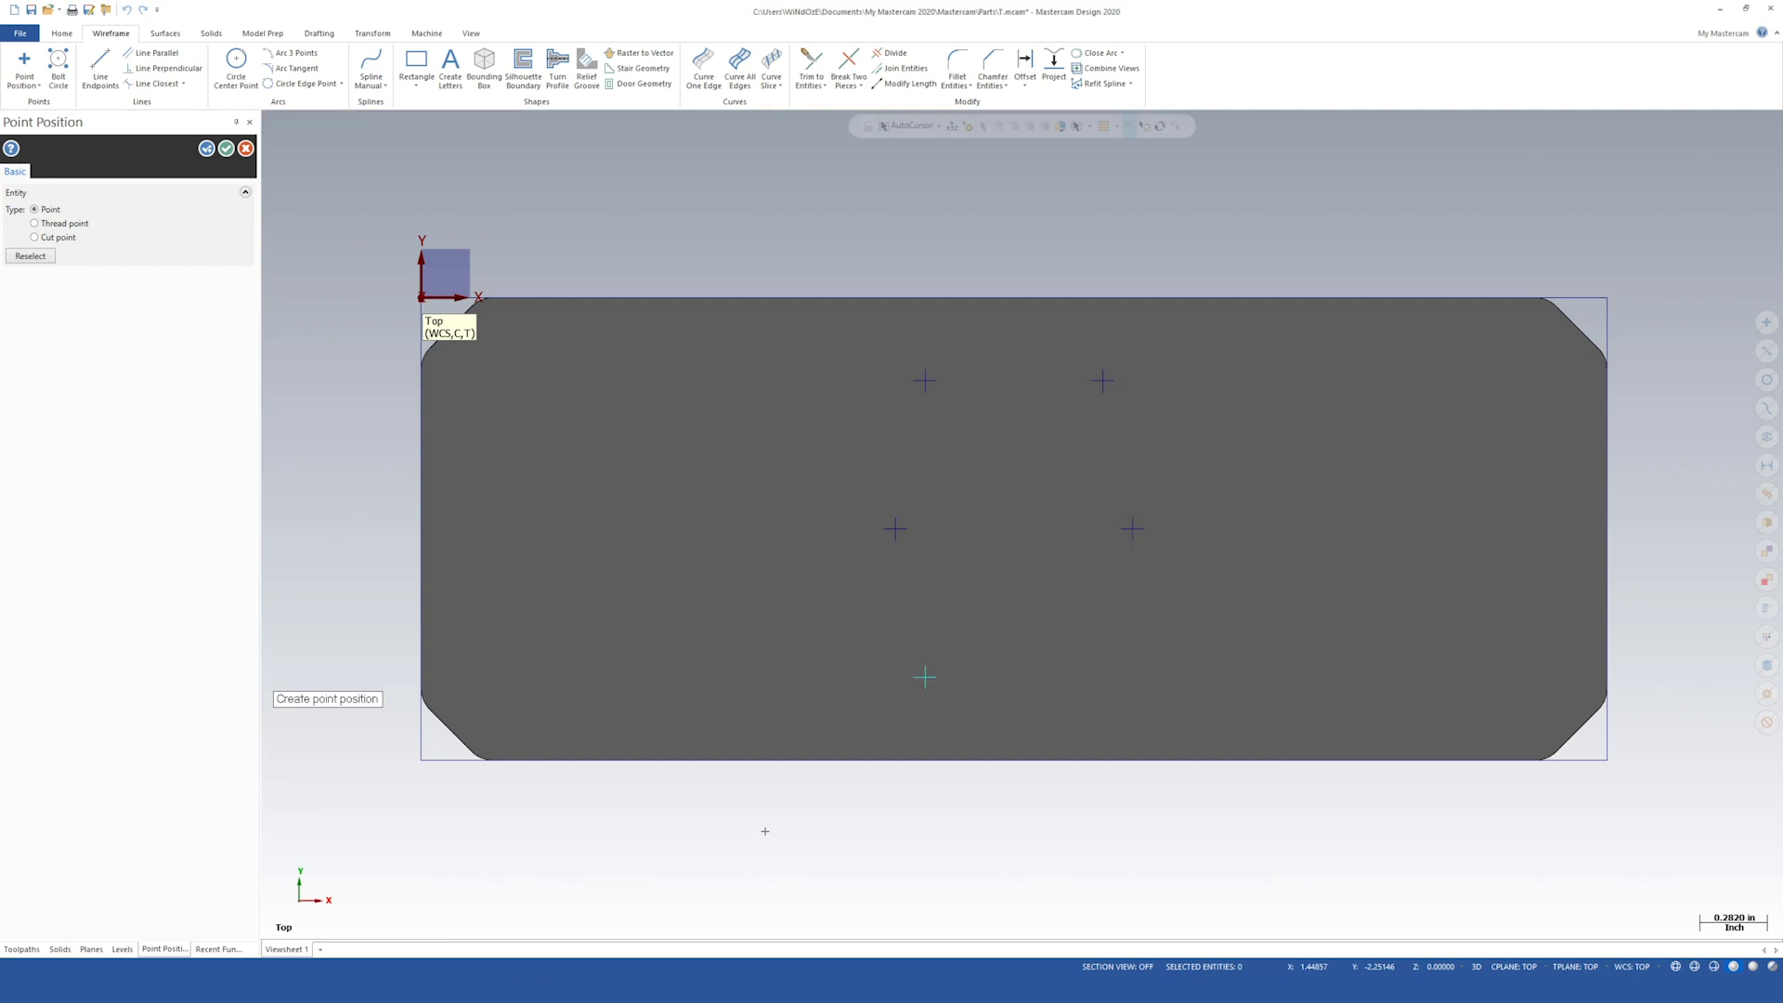
{"action": "type", "text": "2.875"}
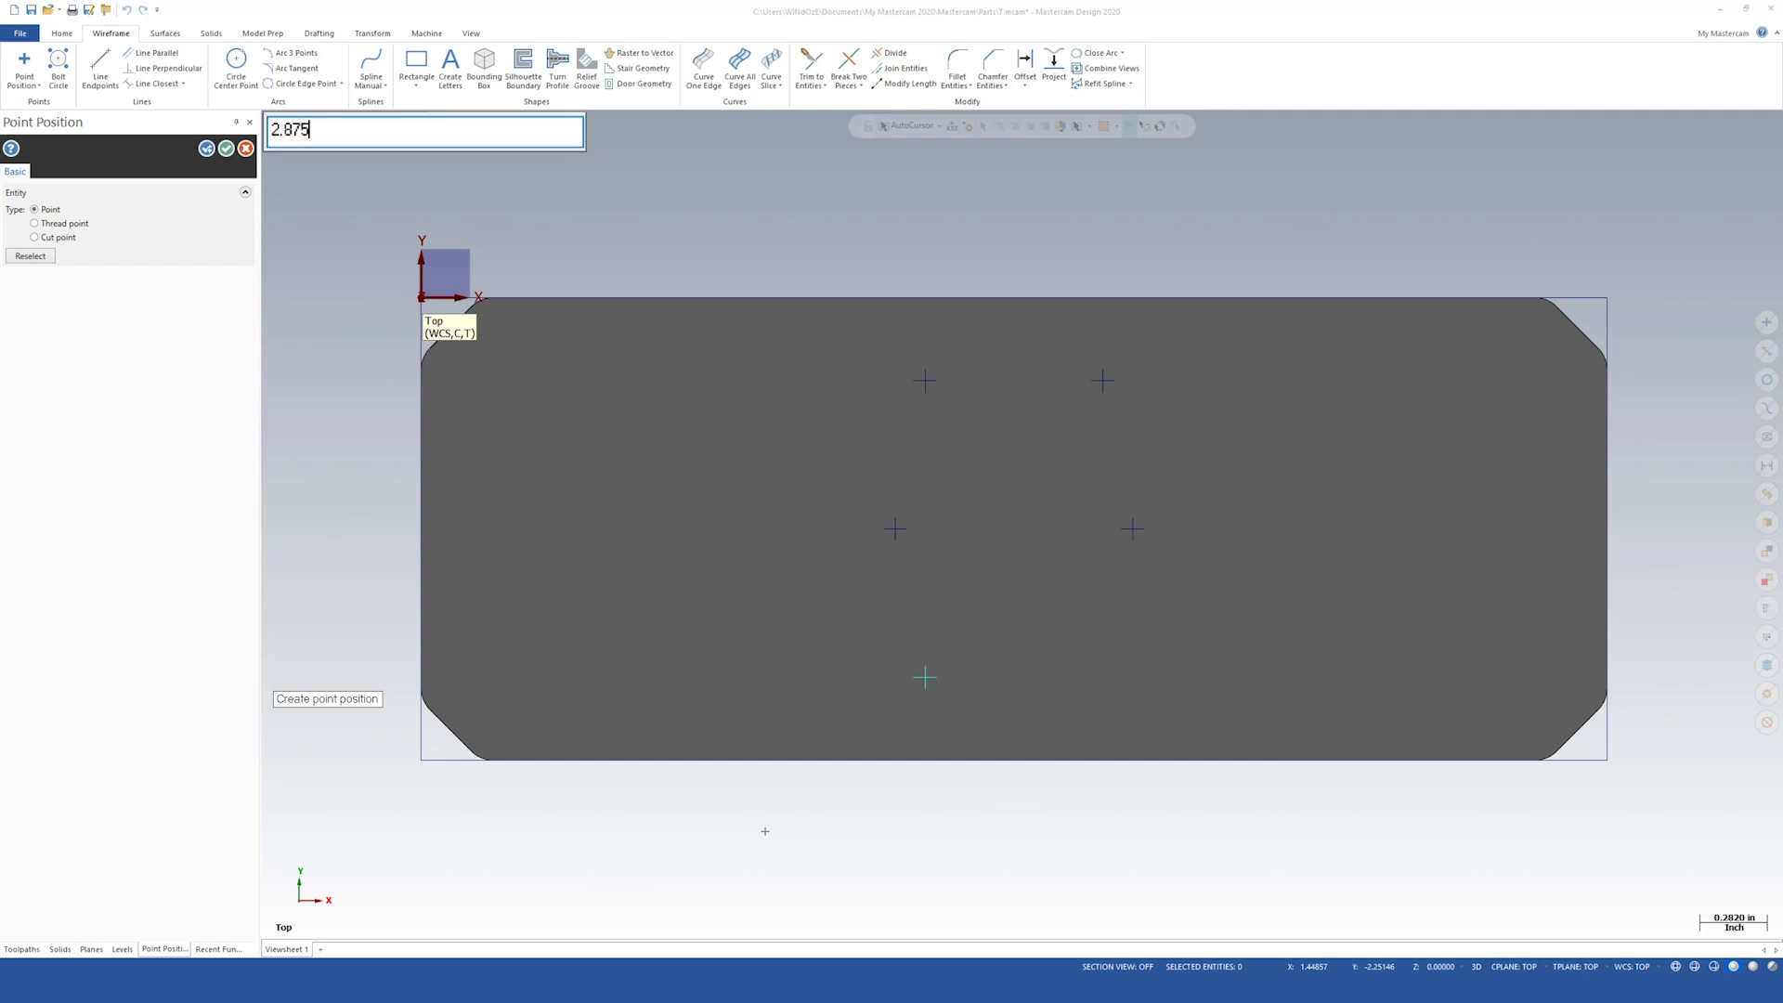
{"action": "type", "text": ",-1.6"}
{"action": "key", "text": "Return"}
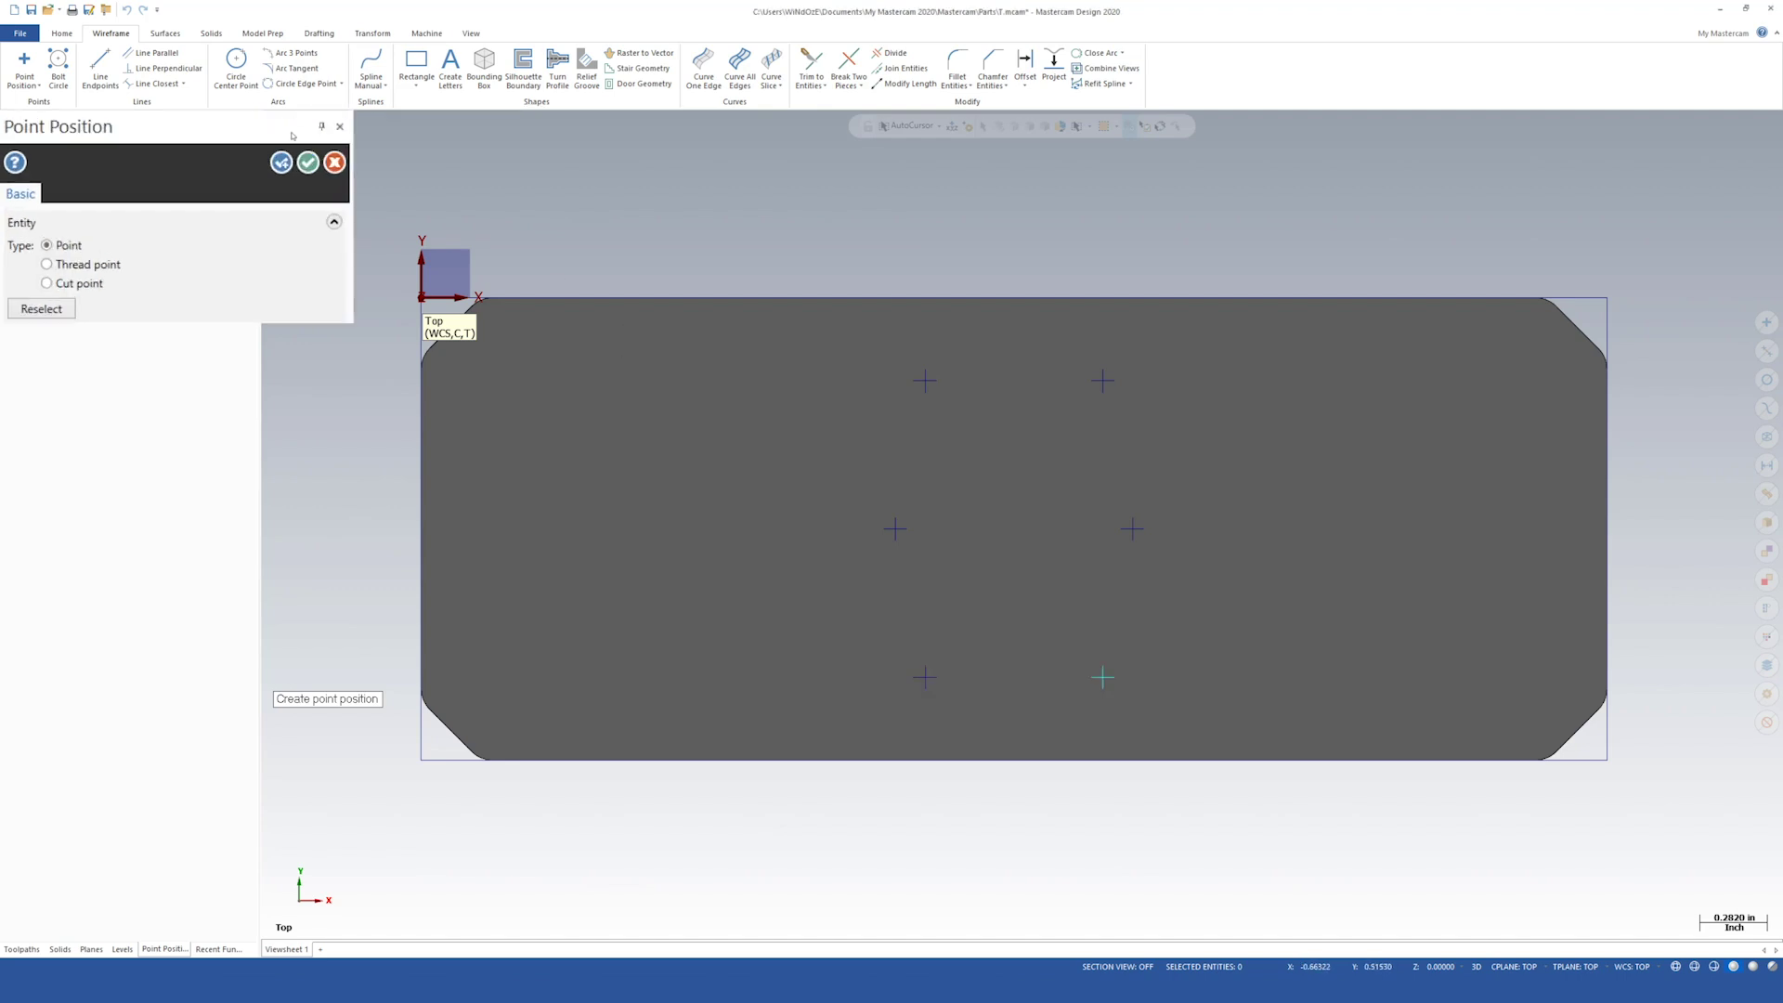
{"action": "left_click", "coordinate": [223, 147]}
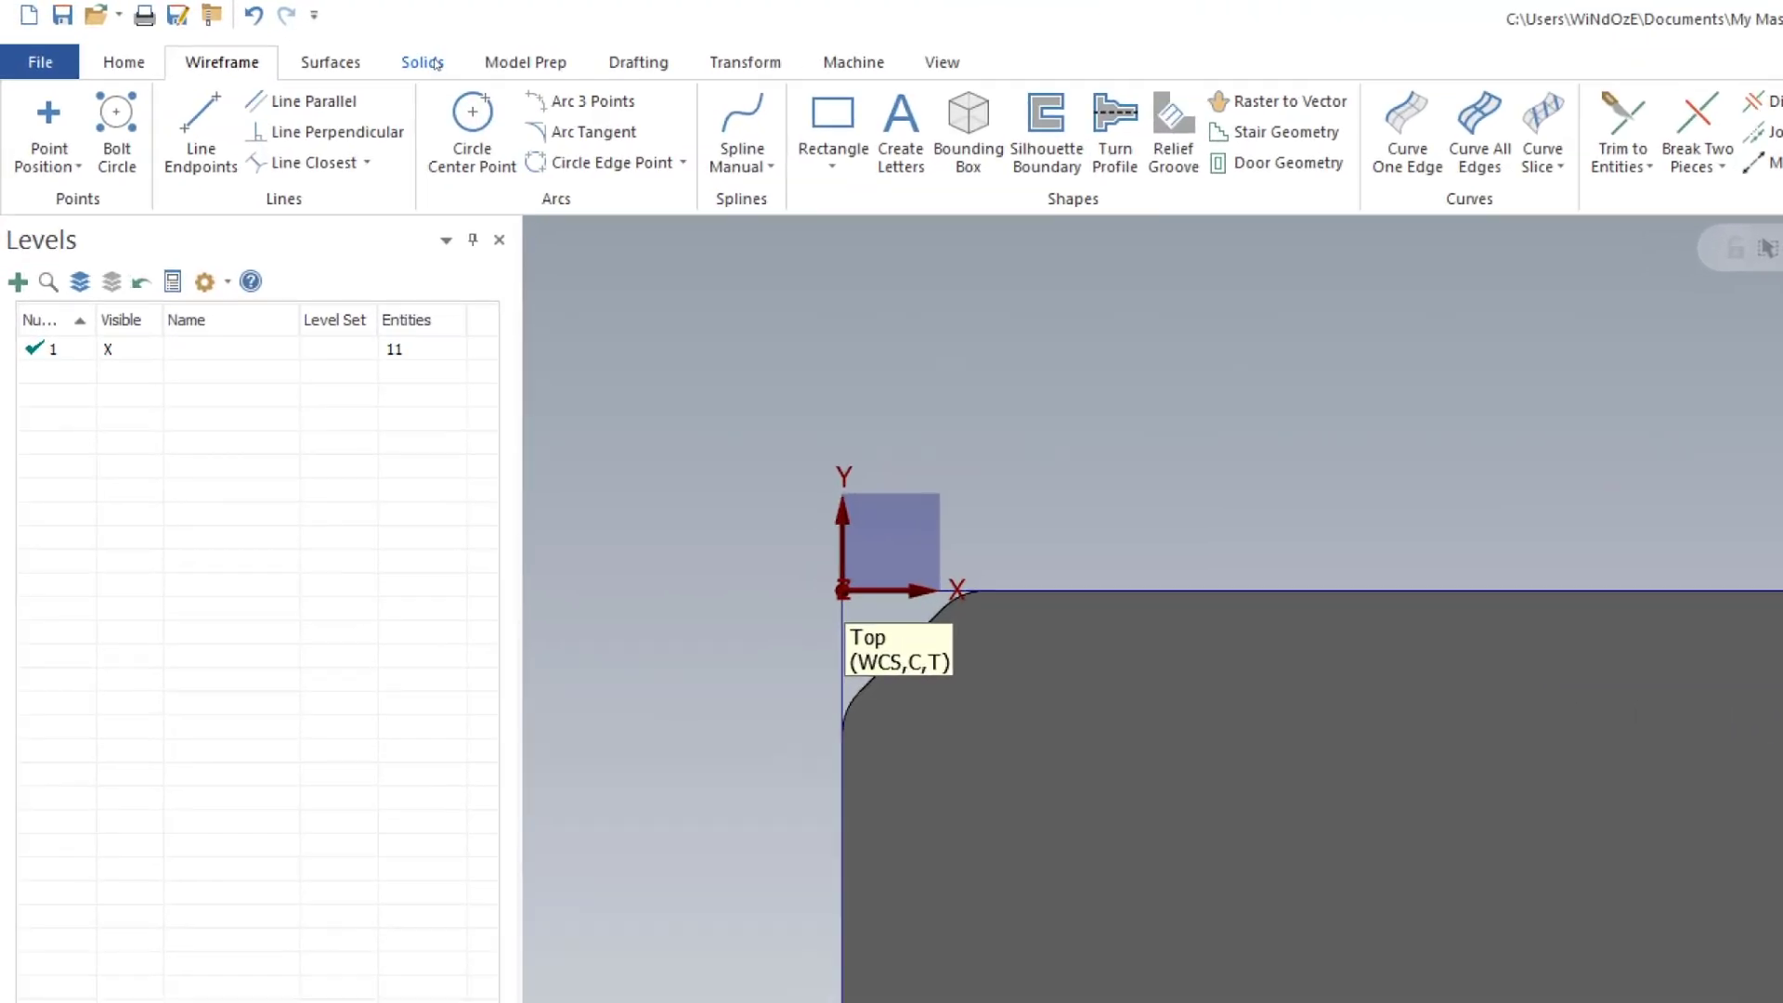
Step: Start a Hole feature and pick the six marked points as the hole locations
{"action": "left_click", "coordinate": [423, 63]}
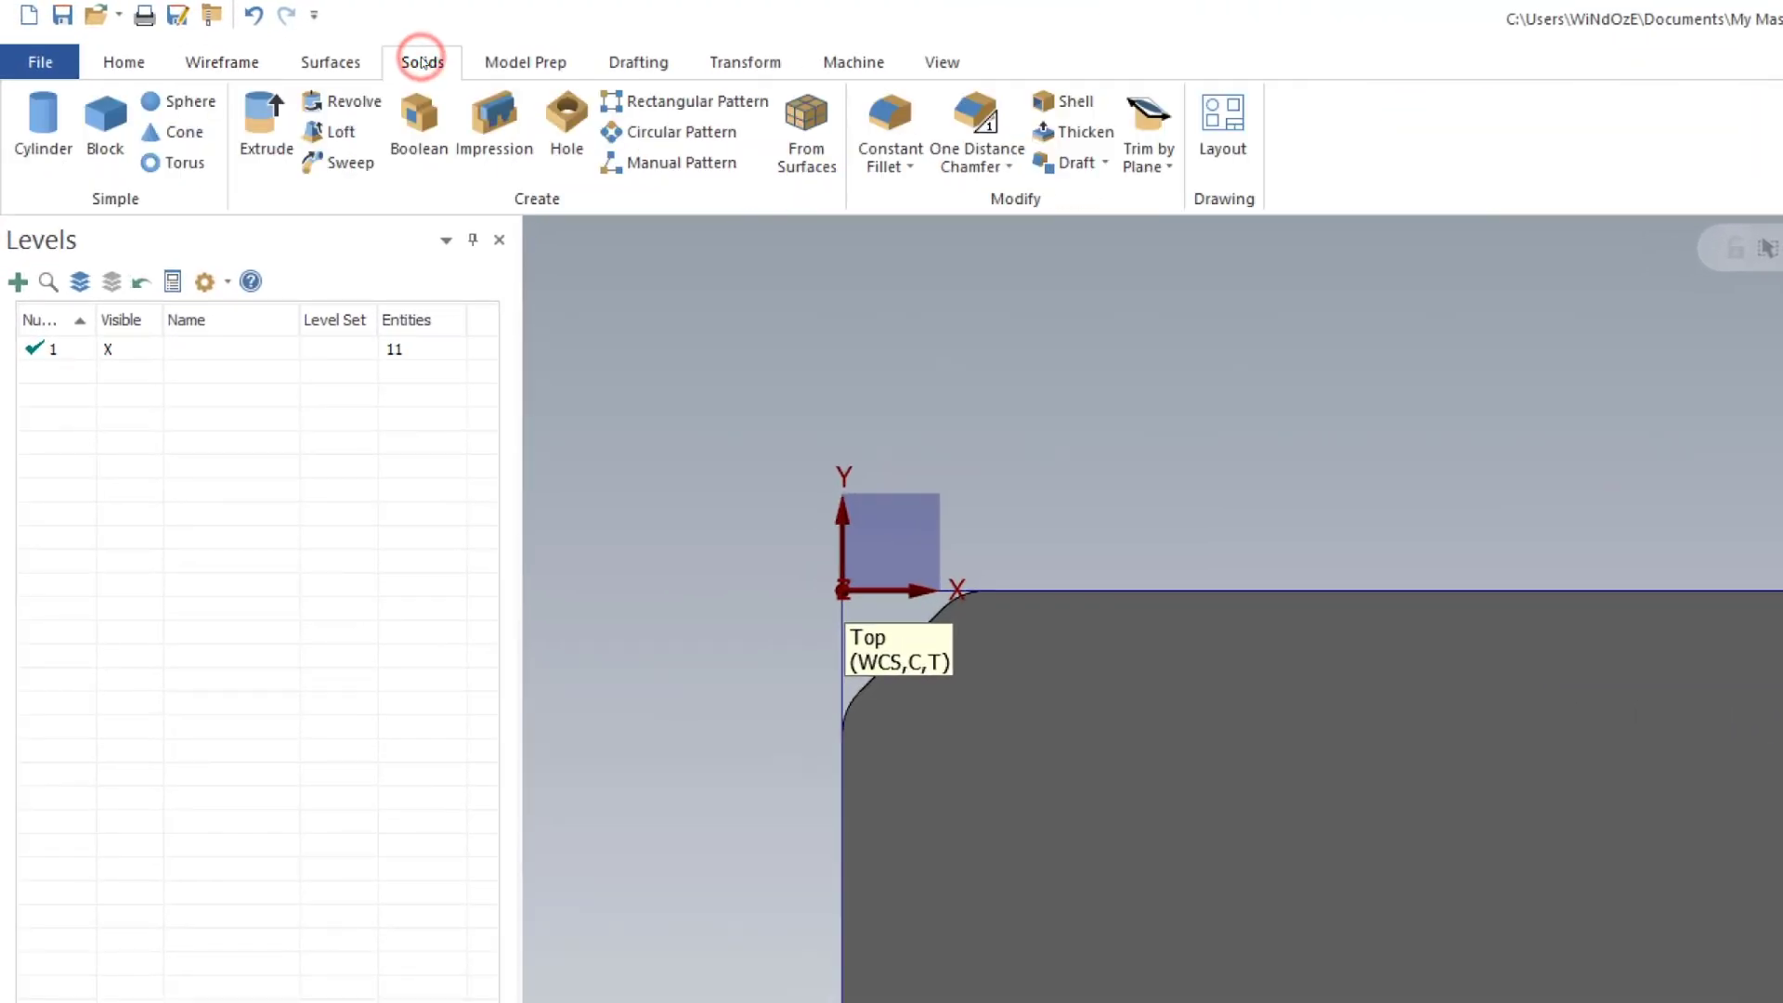
{"action": "left_click", "coordinate": [572, 124]}
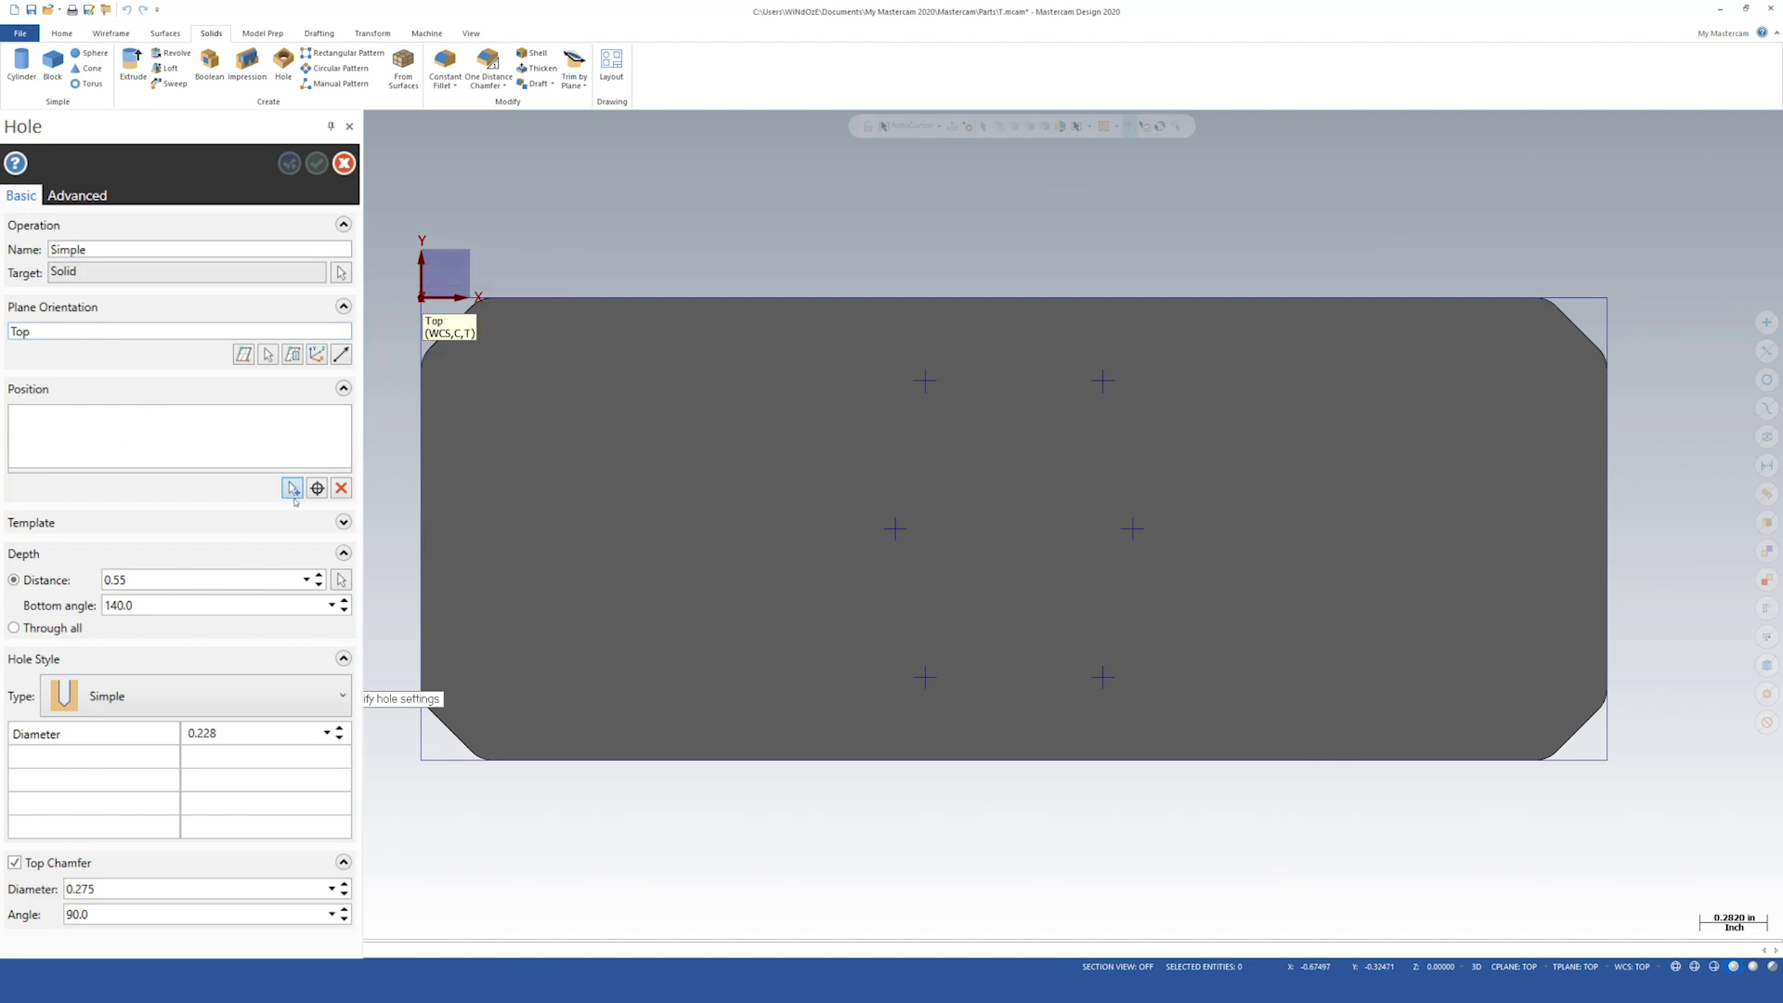
{"action": "left_click", "coordinate": [292, 487]}
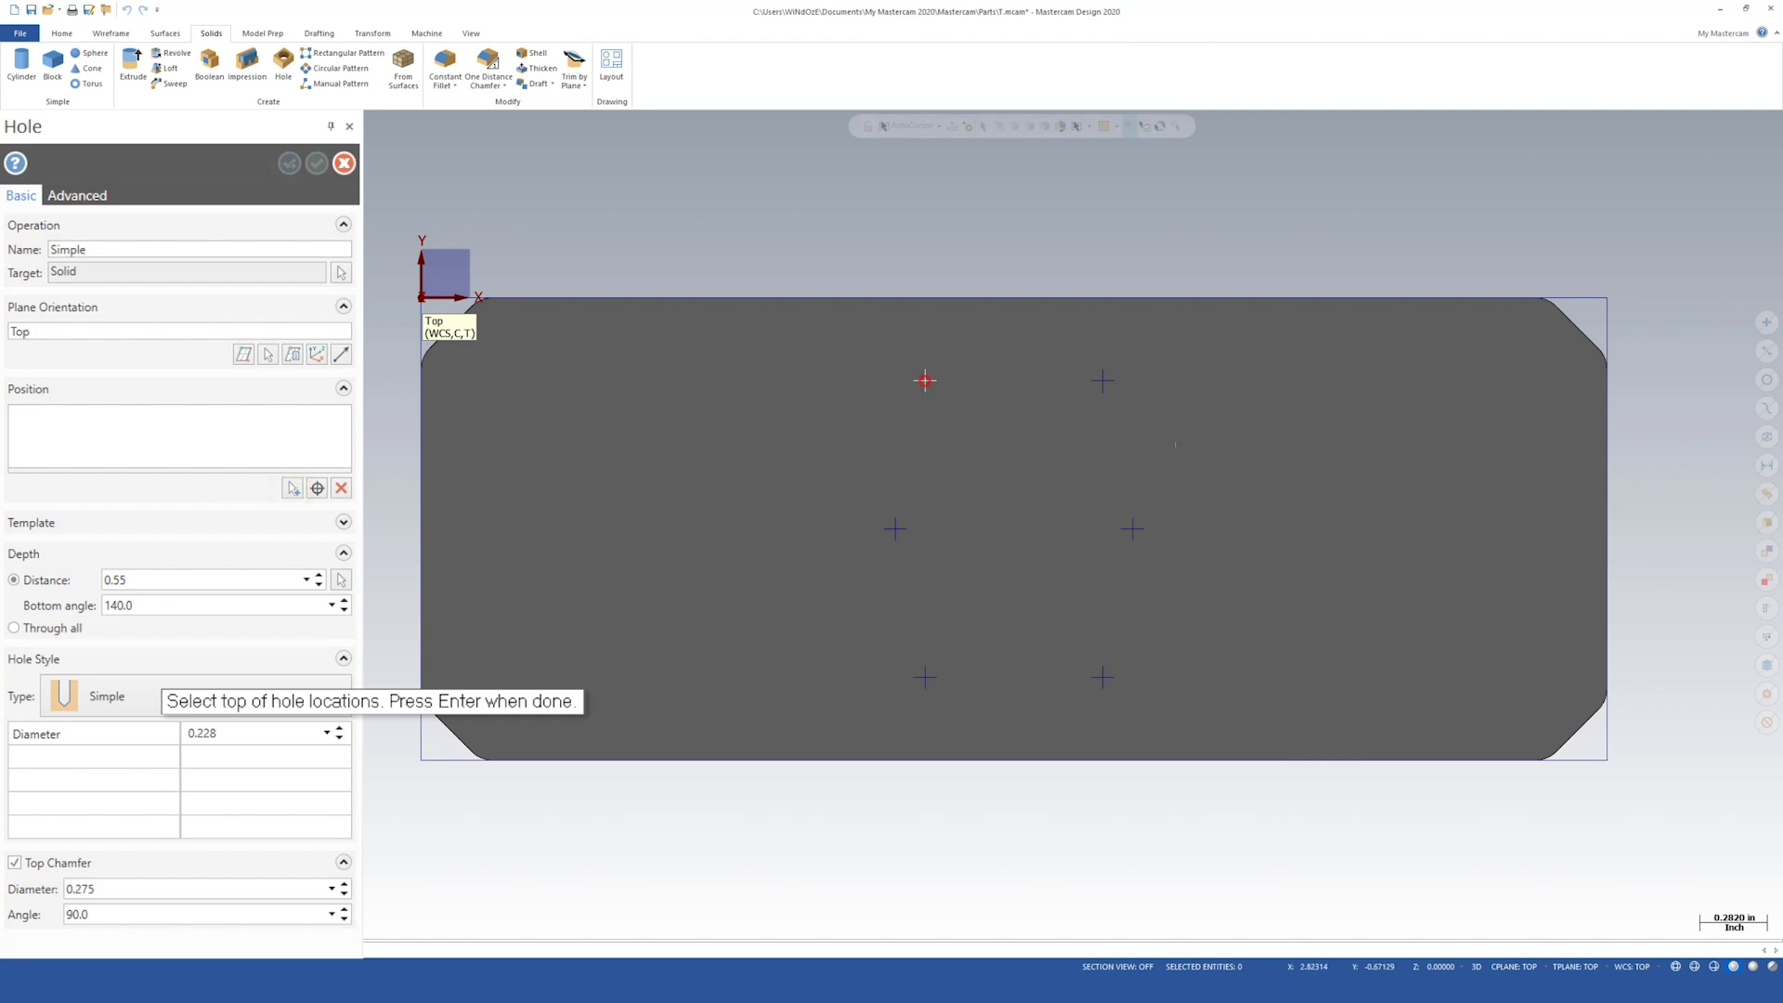
{"action": "left_click", "coordinate": [925, 380]}
{"action": "left_click", "coordinate": [1133, 527]}
{"action": "left_click", "coordinate": [1103, 676]}
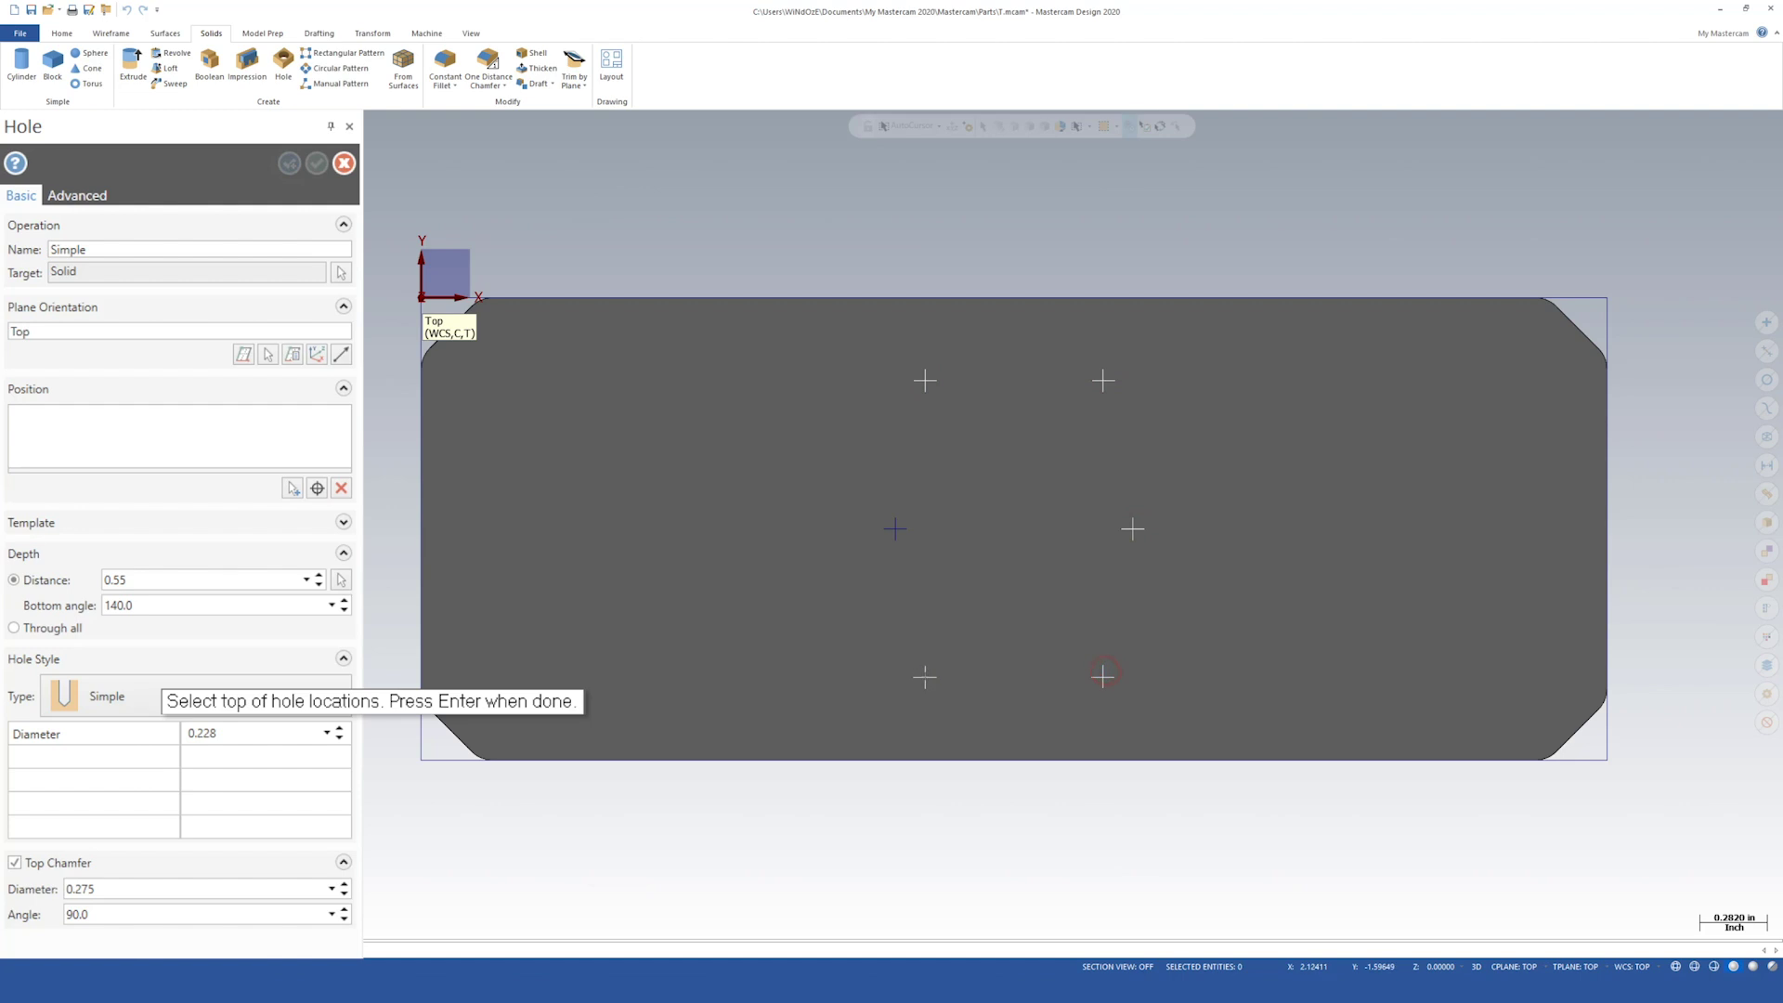
{"action": "left_click", "coordinate": [894, 528]}
{"action": "key", "text": "Return"}
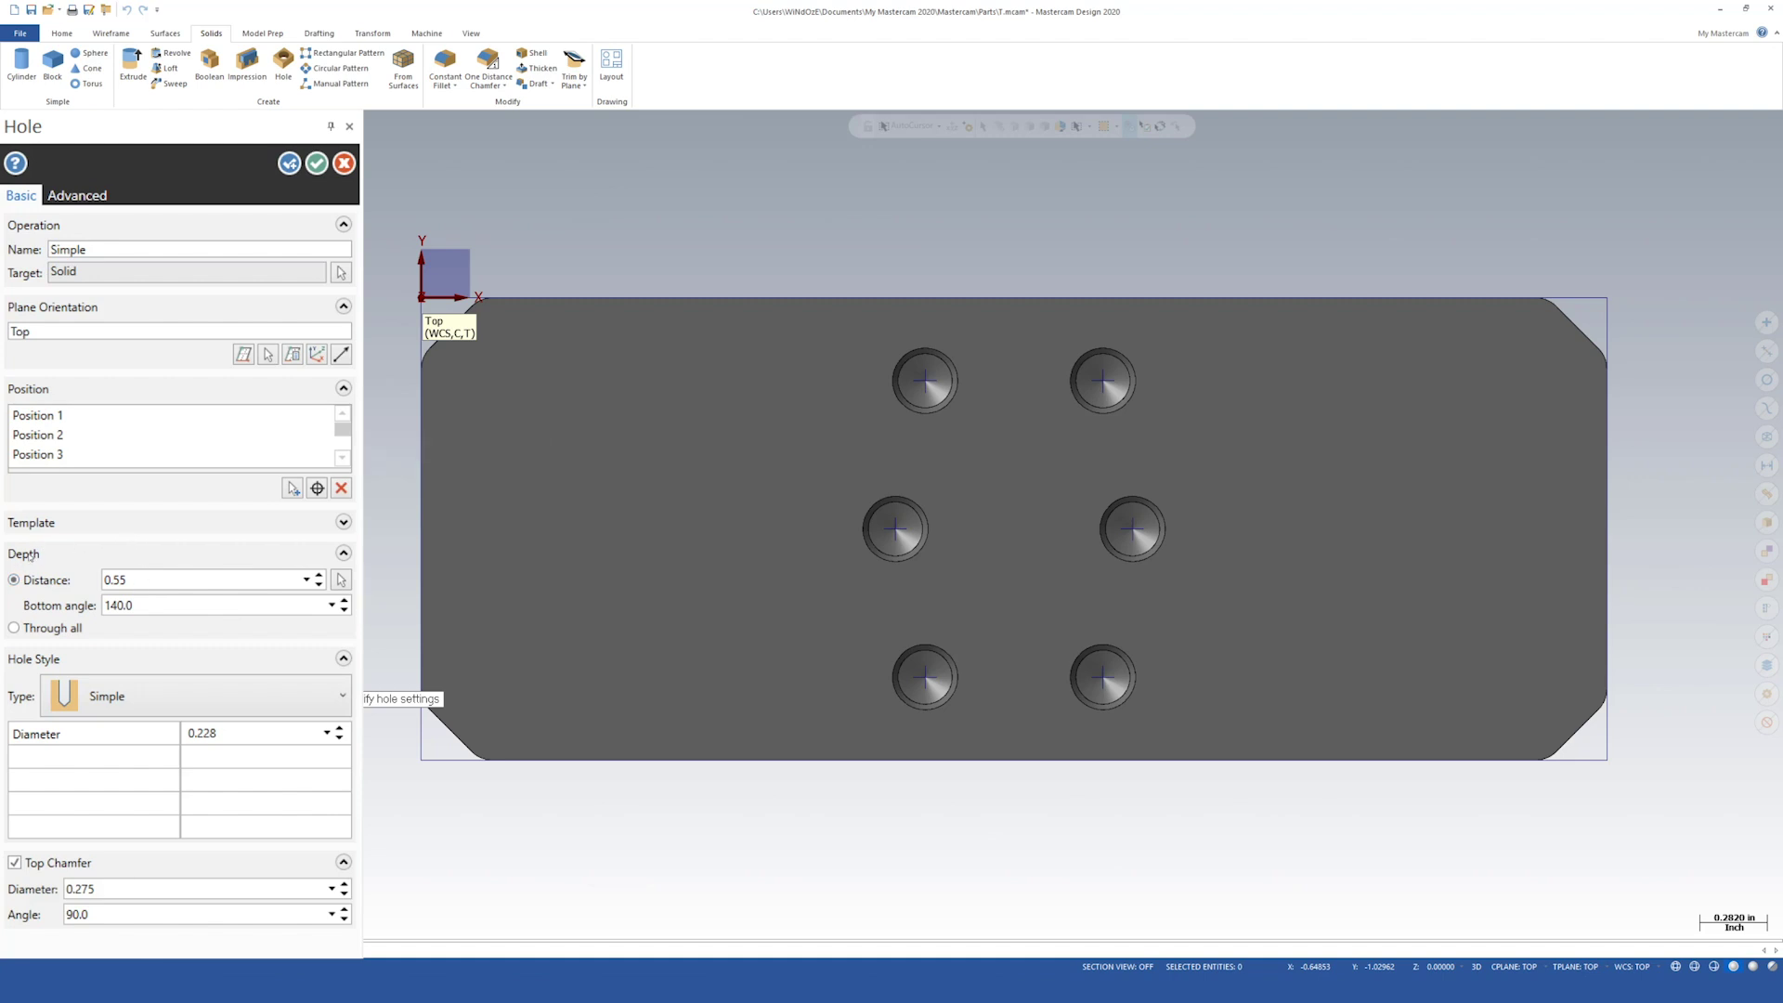
Step: Check the 0.55 depth, 140° bottom angle and top chamfer values, then accept the holes
{"action": "double_click", "coordinate": [156, 579]}
{"action": "left_click", "coordinate": [179, 601]}
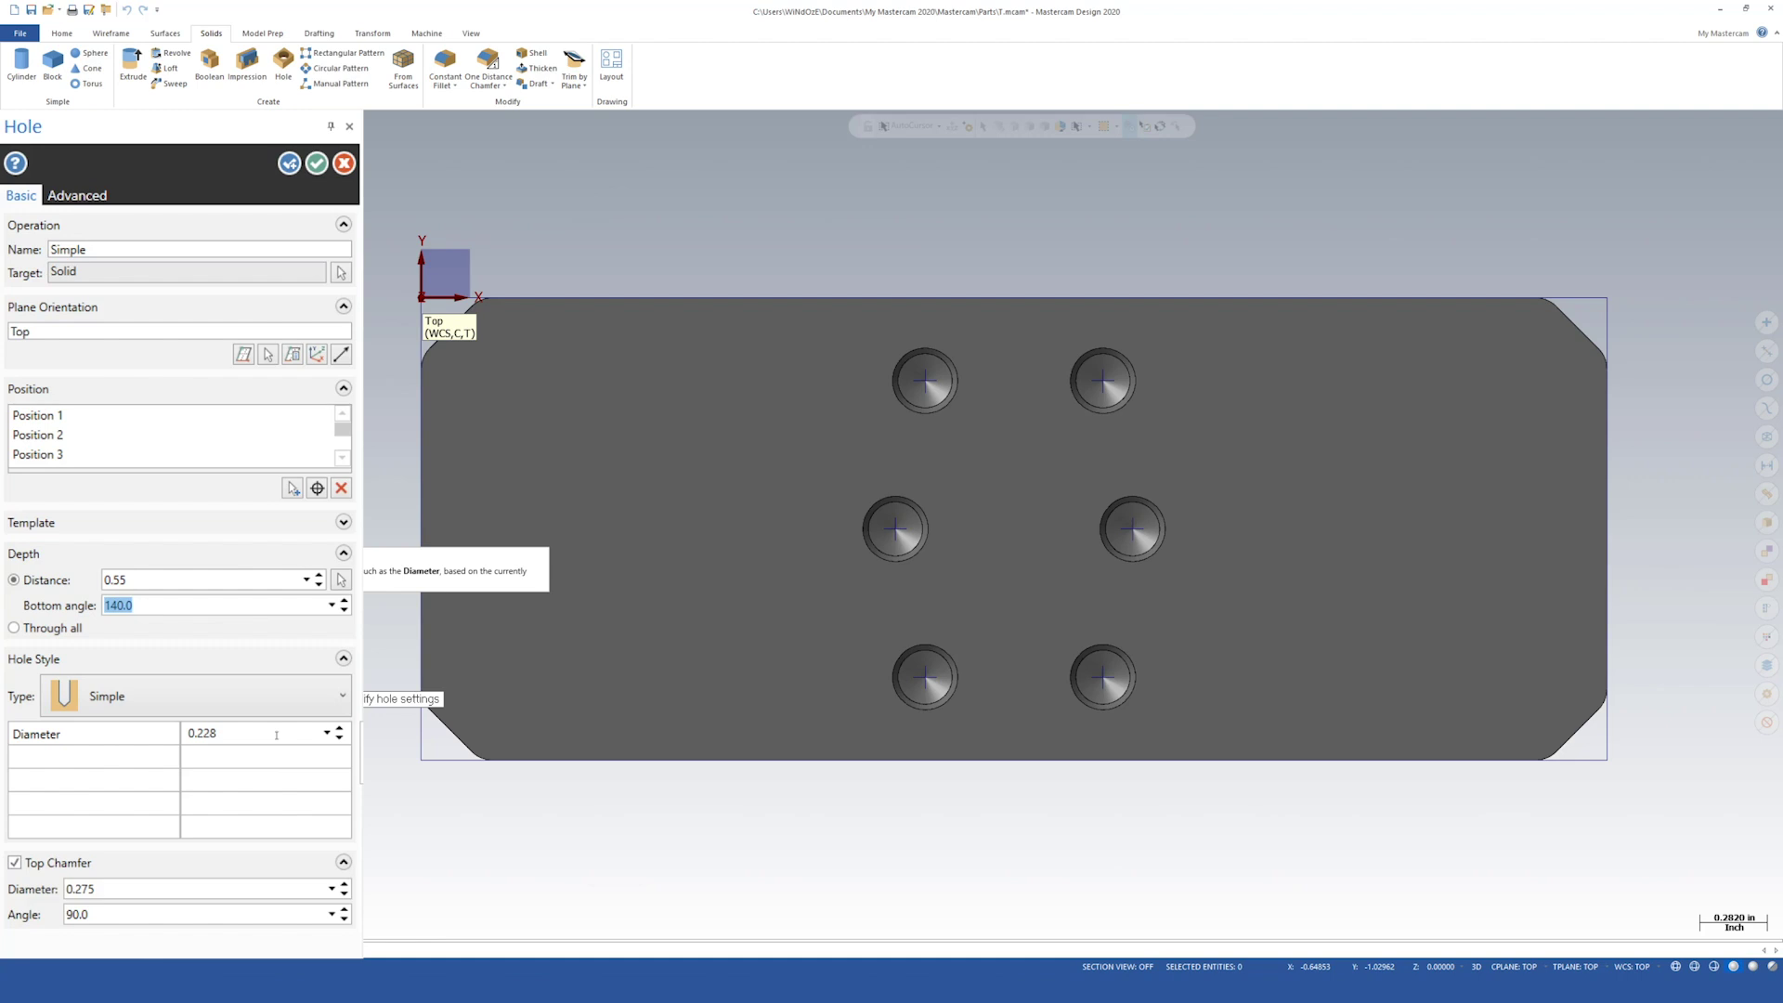
{"action": "left_click", "coordinate": [14, 863]}
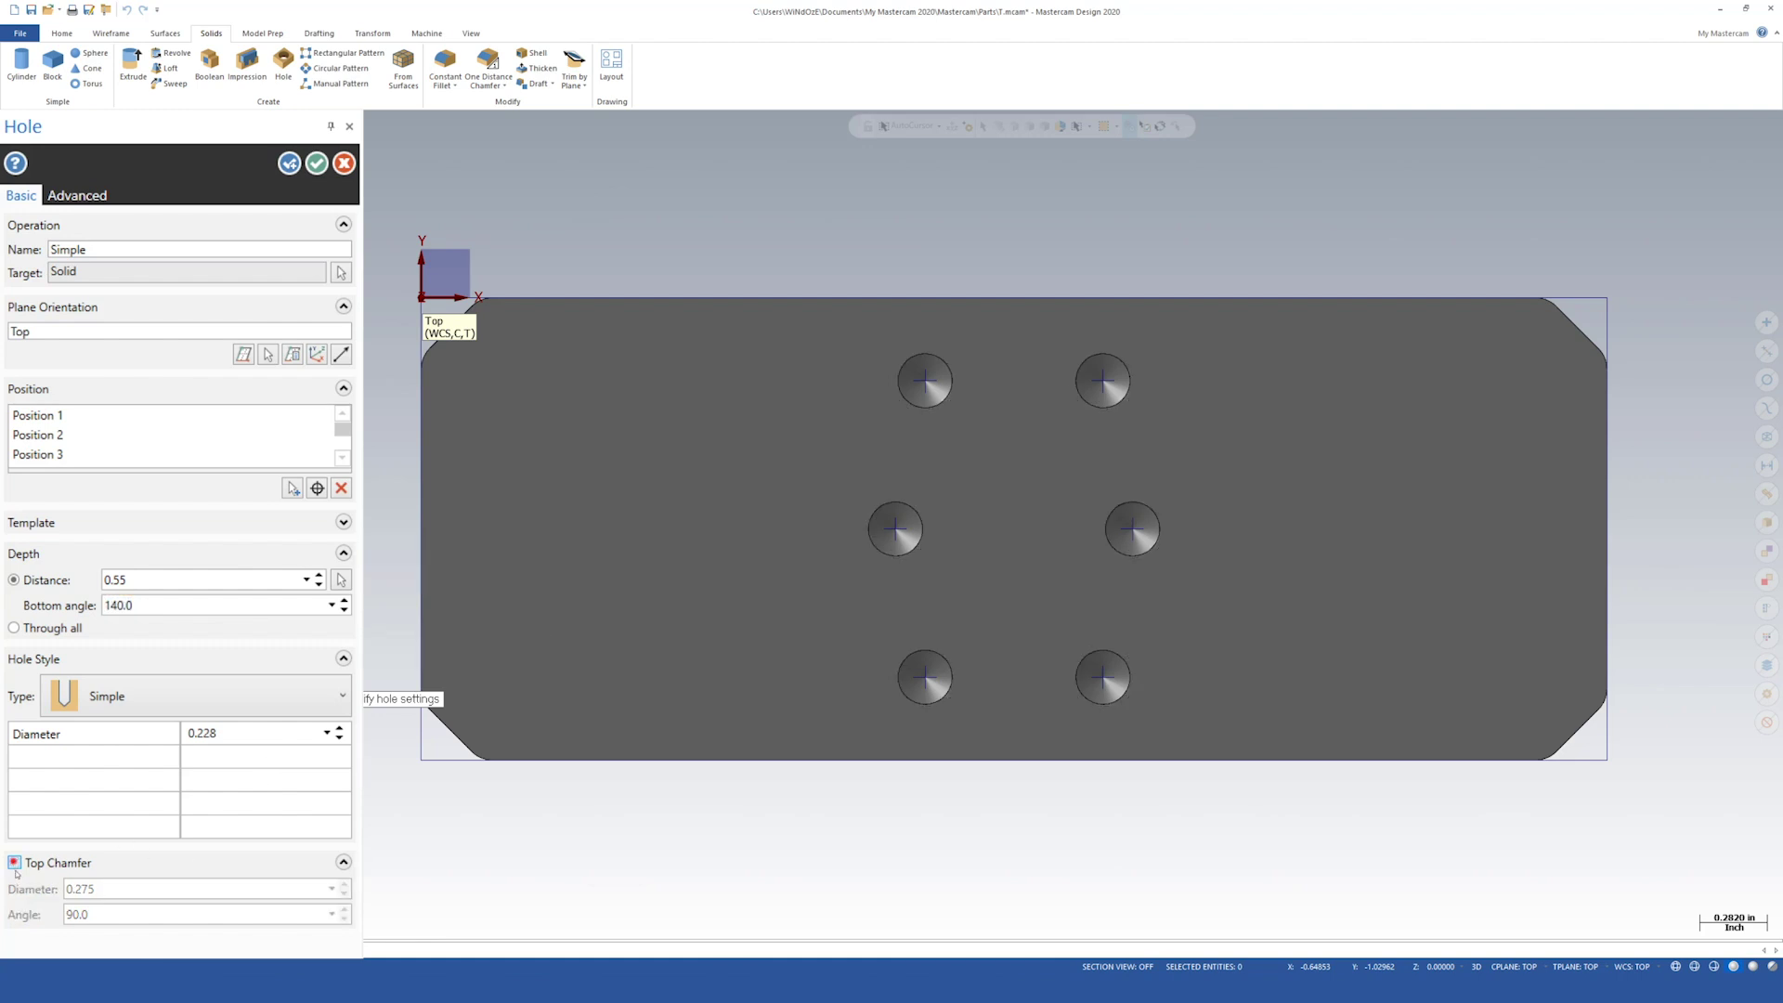
{"action": "left_click", "coordinate": [13, 863]}
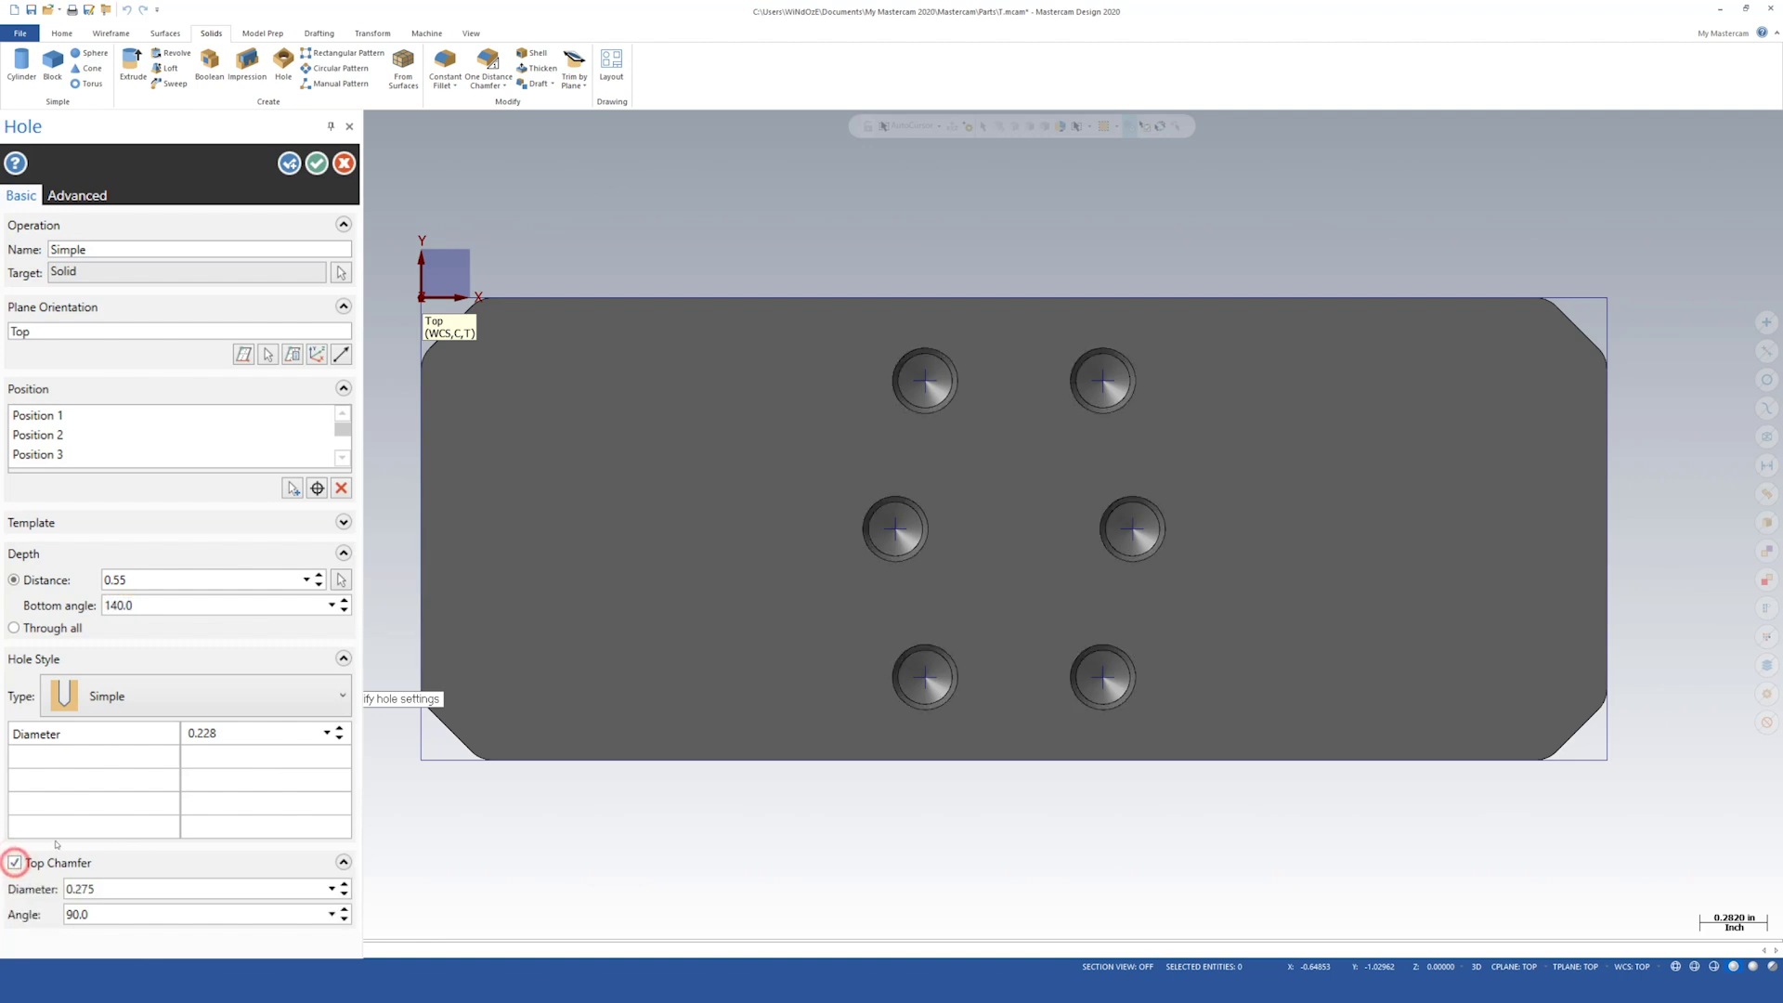
{"action": "left_click", "coordinate": [127, 884]}
{"action": "left_click", "coordinate": [116, 884]}
{"action": "left_click", "coordinate": [96, 915]}
{"action": "middle_click_drag", "start_coordinate": [814, 895], "coordinate": [604, 622]}
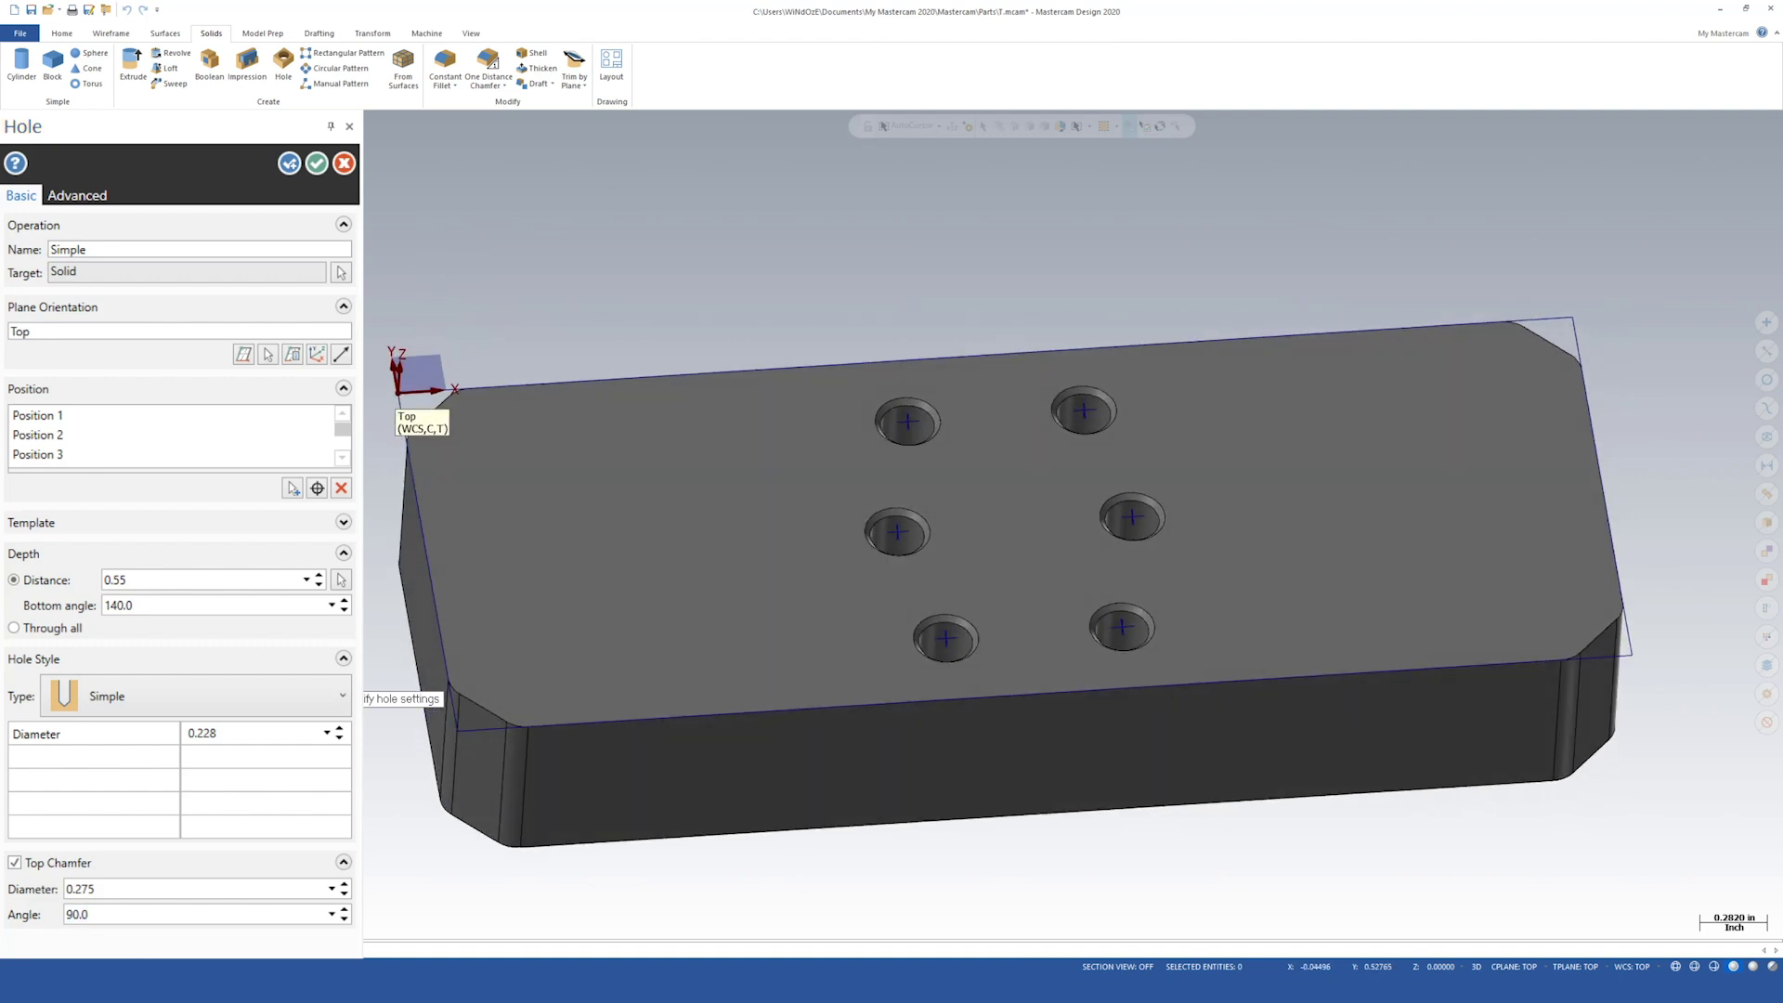
{"action": "left_click", "coordinate": [318, 166]}
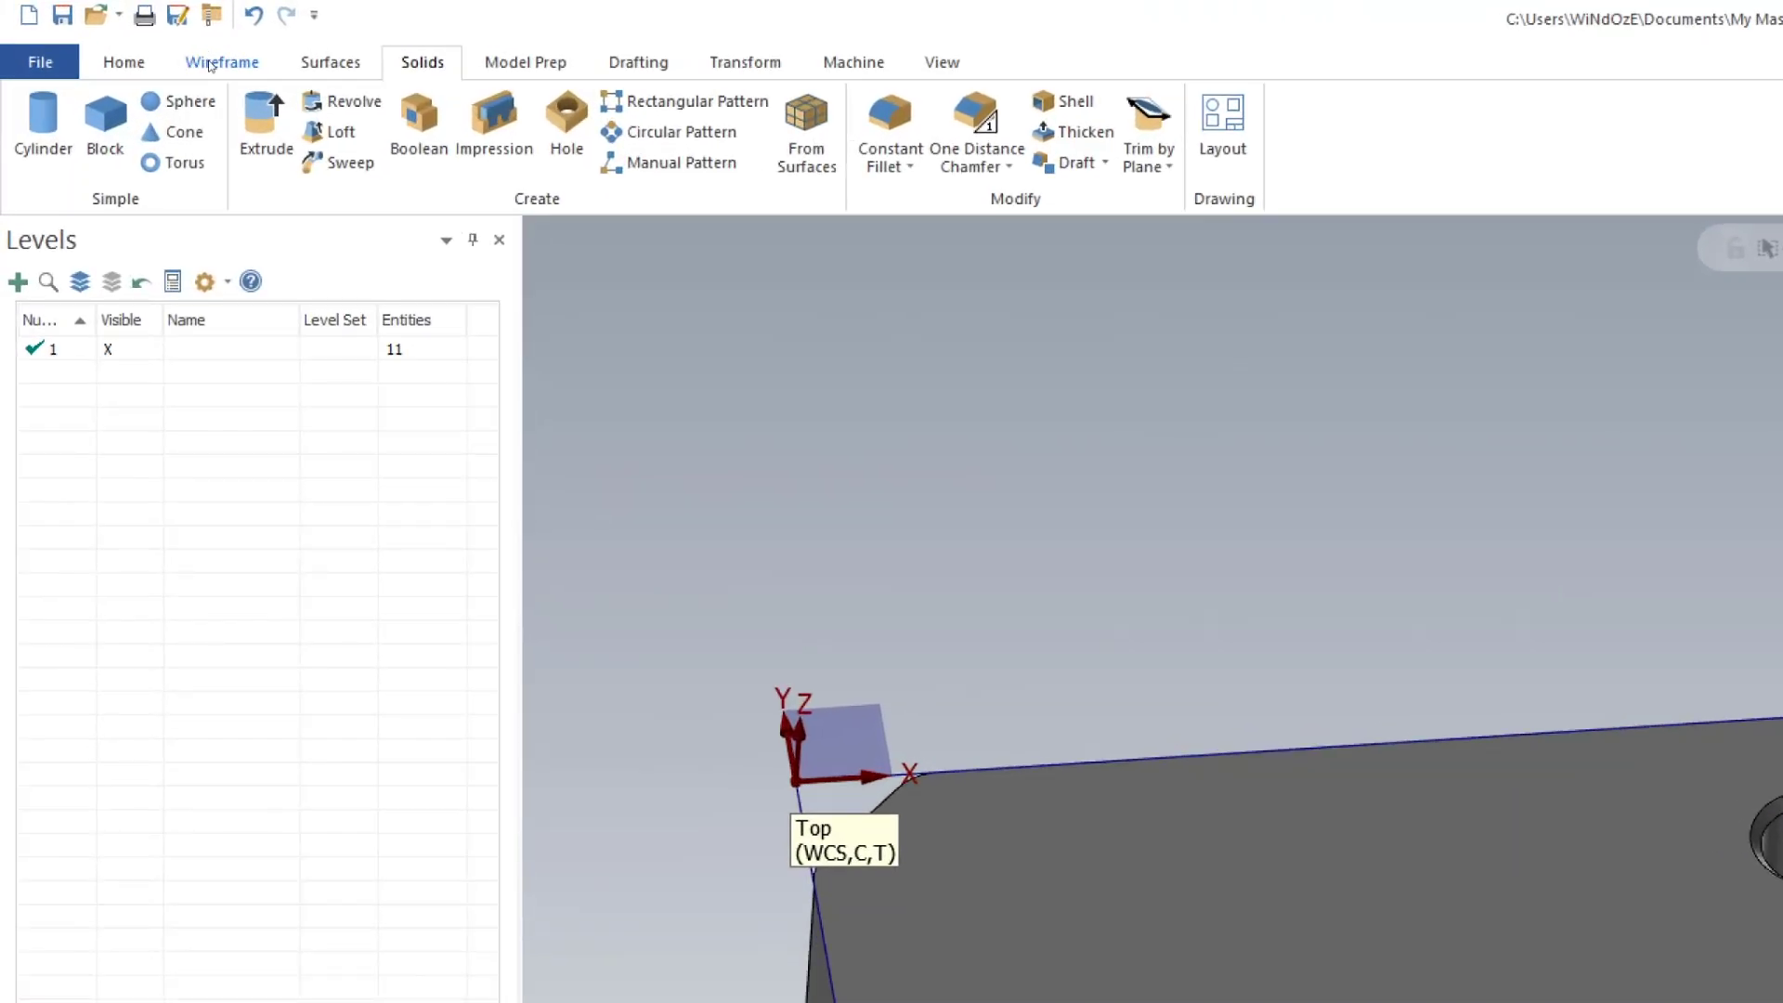
Step: In Top view, create points at 0.5,0, 1.5,-1.9, 3.5,-1.95 and 4.5,0
{"action": "left_click", "coordinate": [210, 64]}
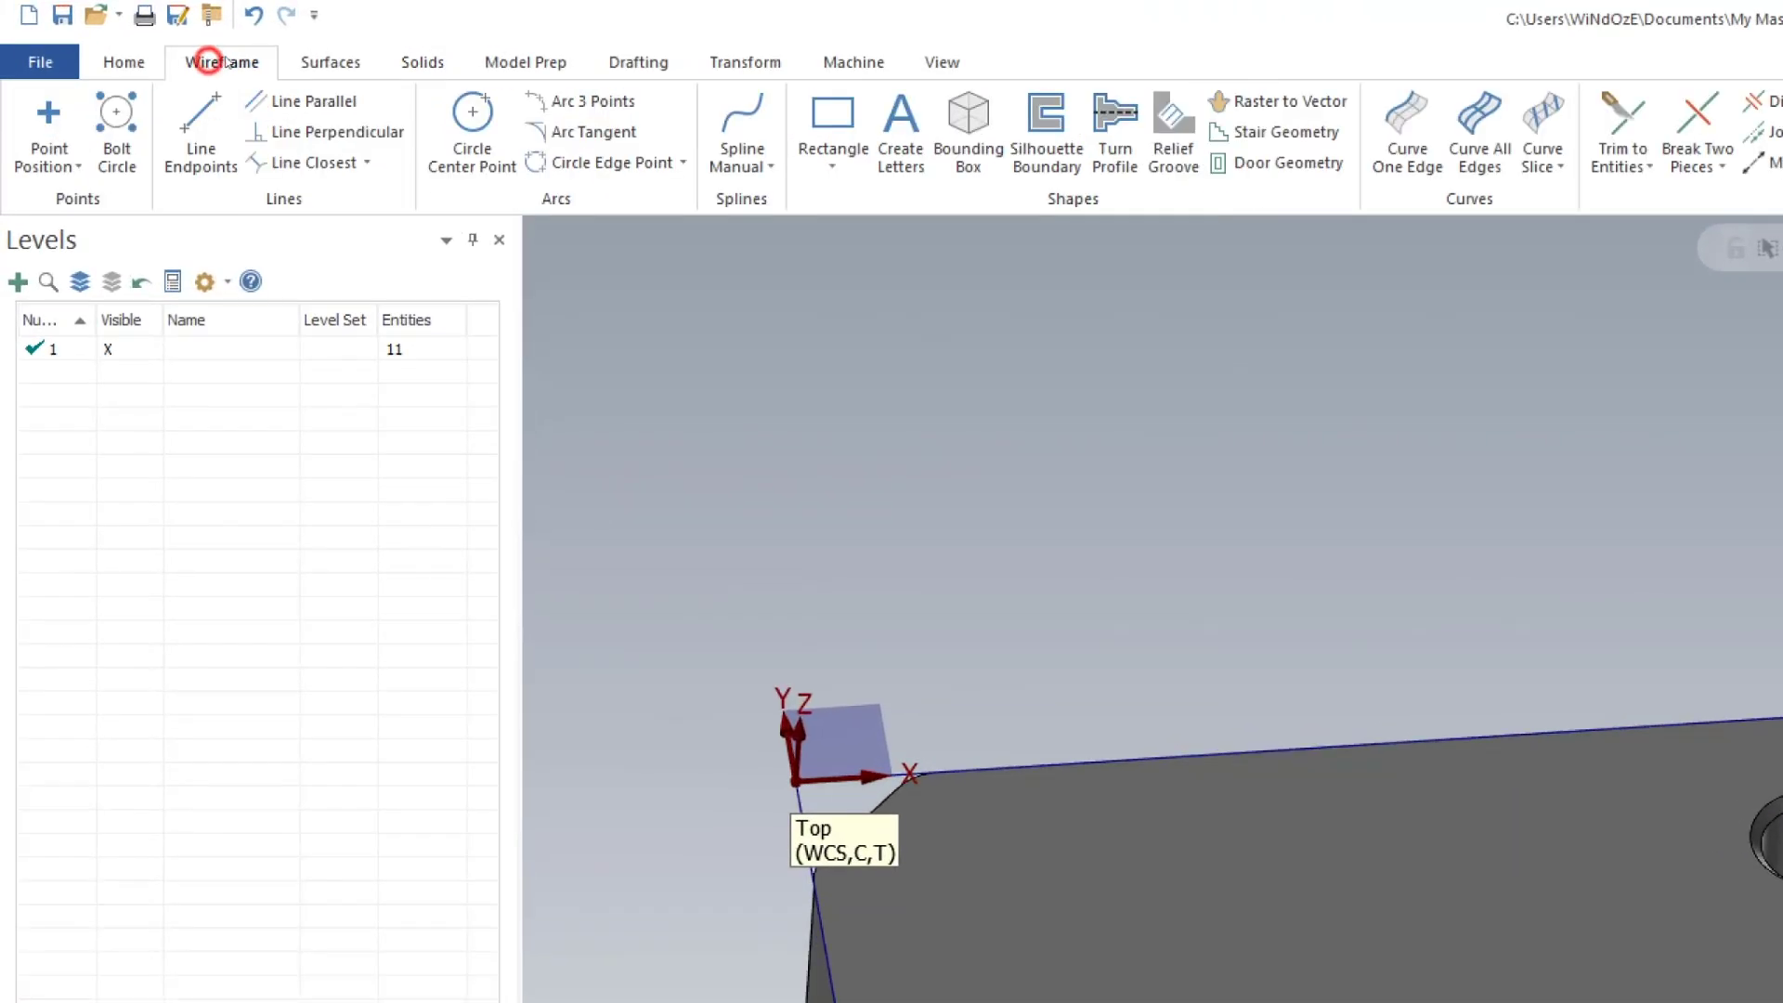
{"action": "left_click", "coordinate": [51, 110]}
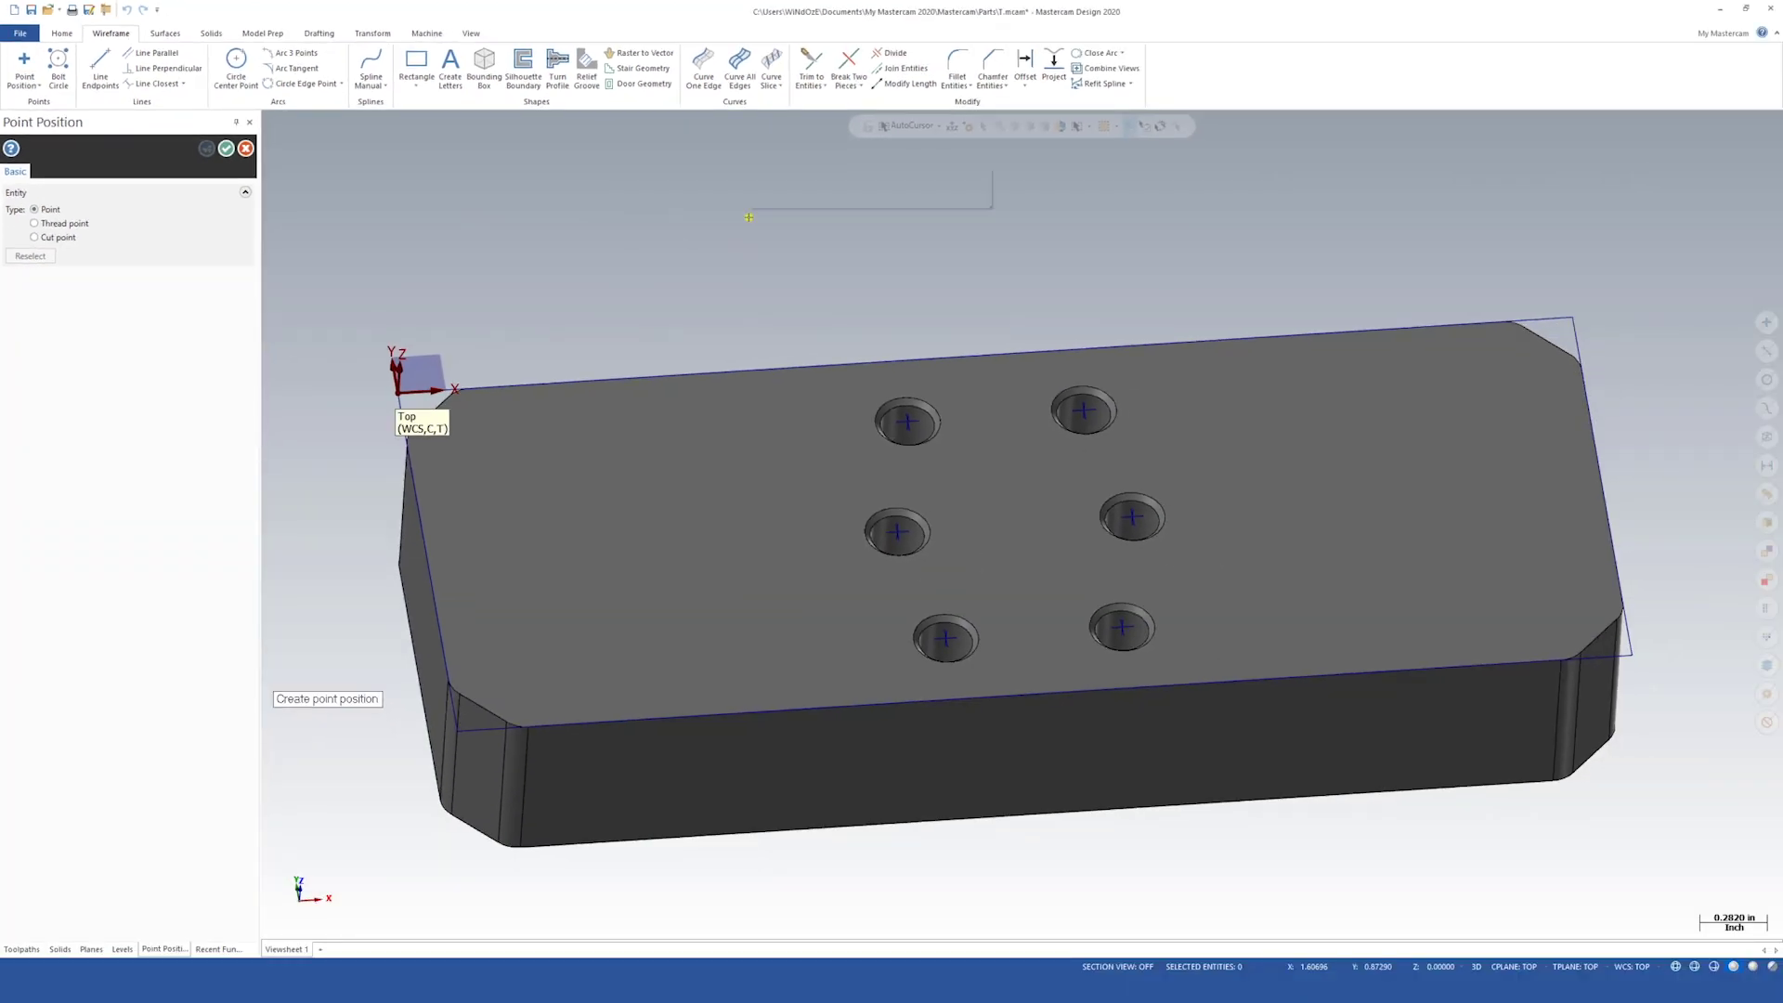
{"action": "right_click", "coordinate": [748, 216]}
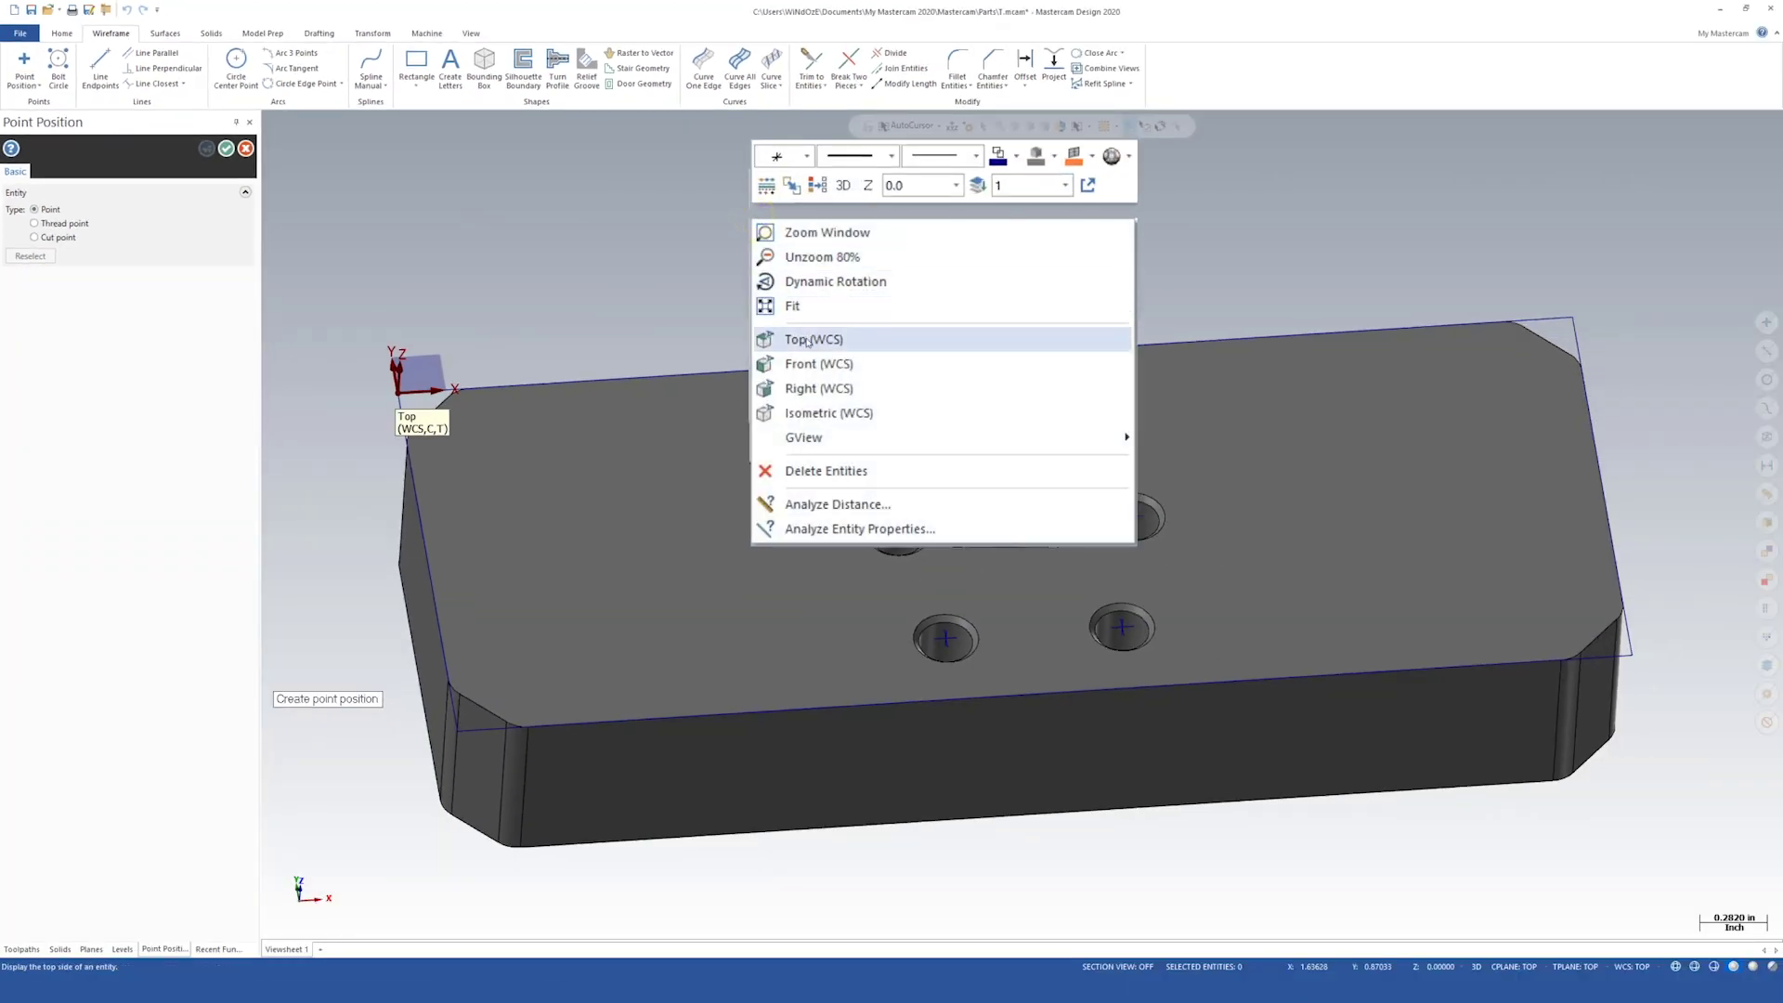
{"action": "left_click", "coordinate": [776, 340]}
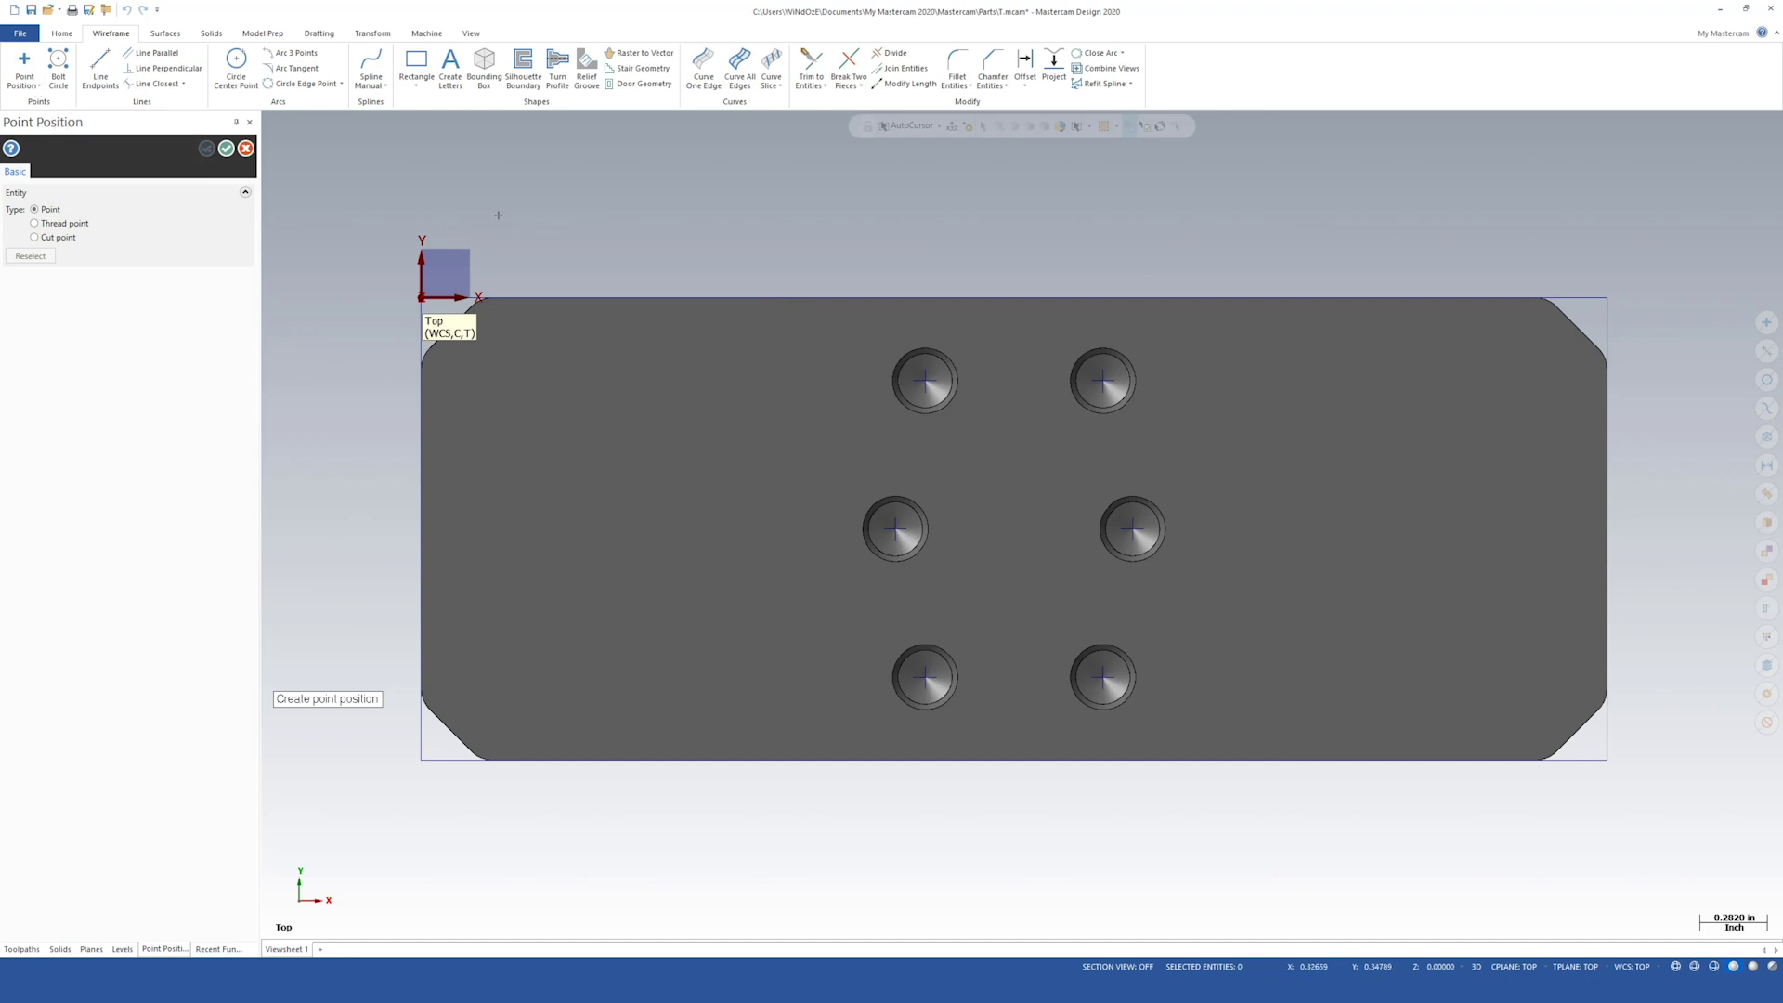
{"action": "type", "text": ".5"}
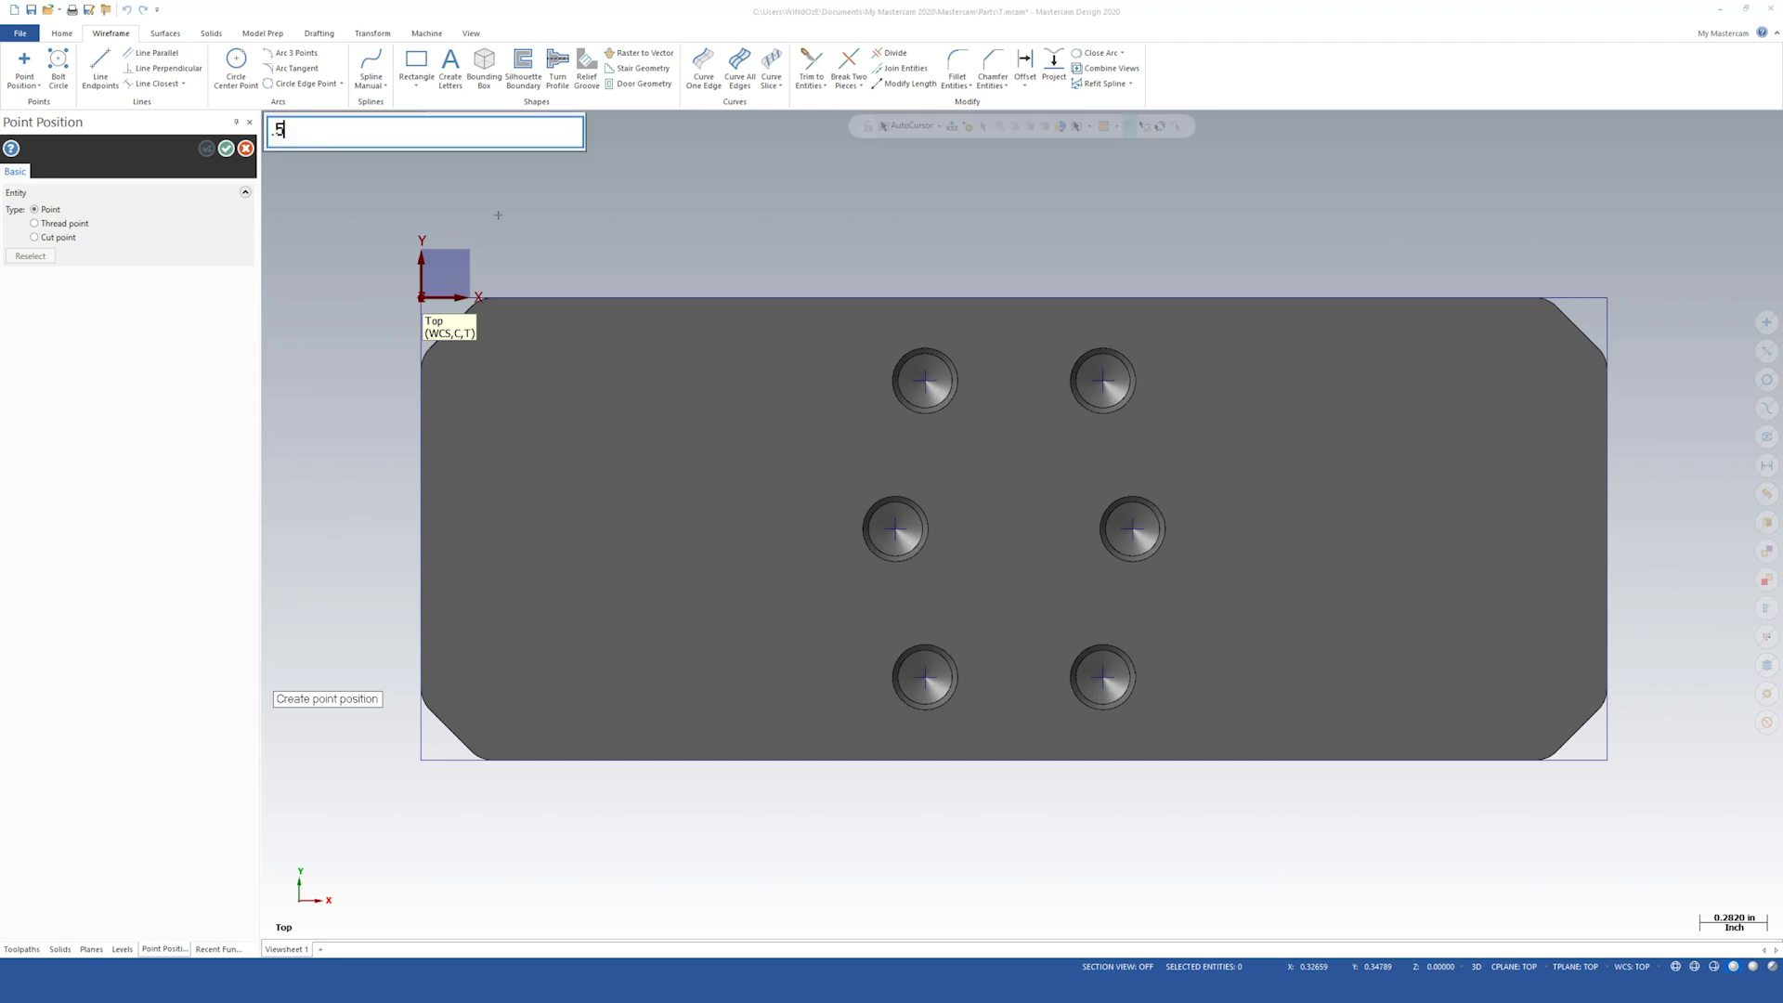
{"action": "type", "text": ",0"}
{"action": "key", "text": "Return"}
{"action": "type", "text": "1.5,-1.95"}
{"action": "key", "text": "Return"}
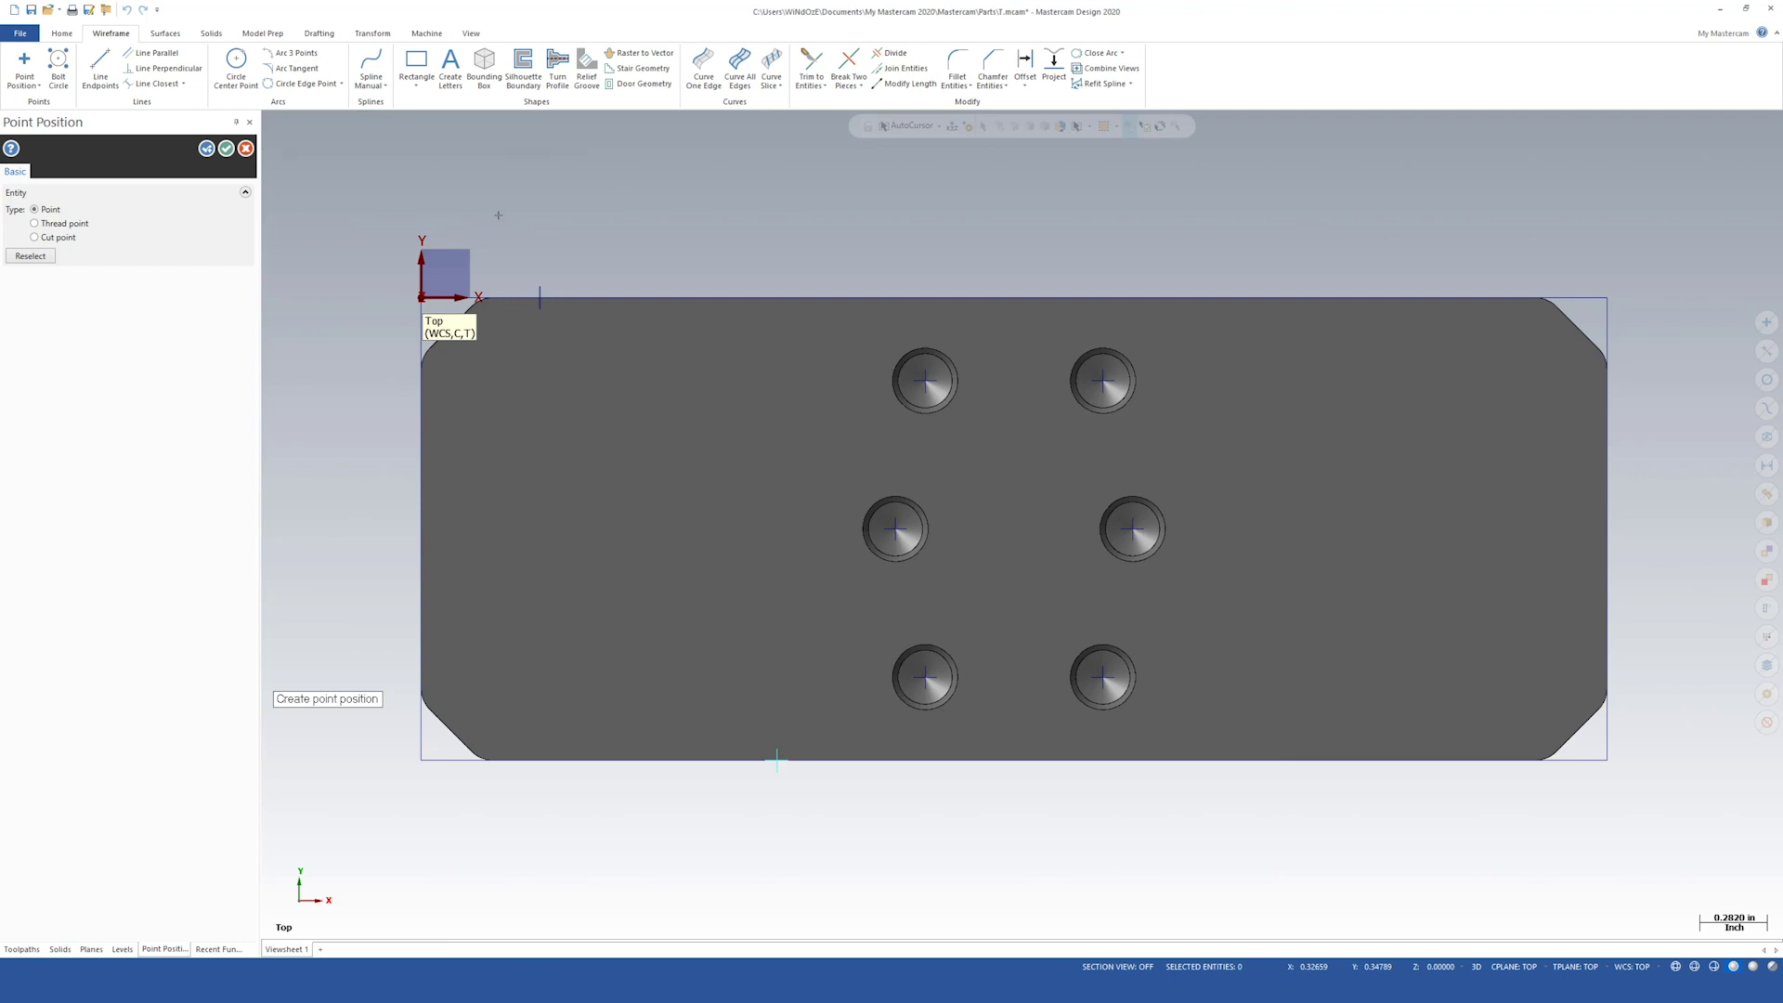
{"action": "type", "text": "3.5"}
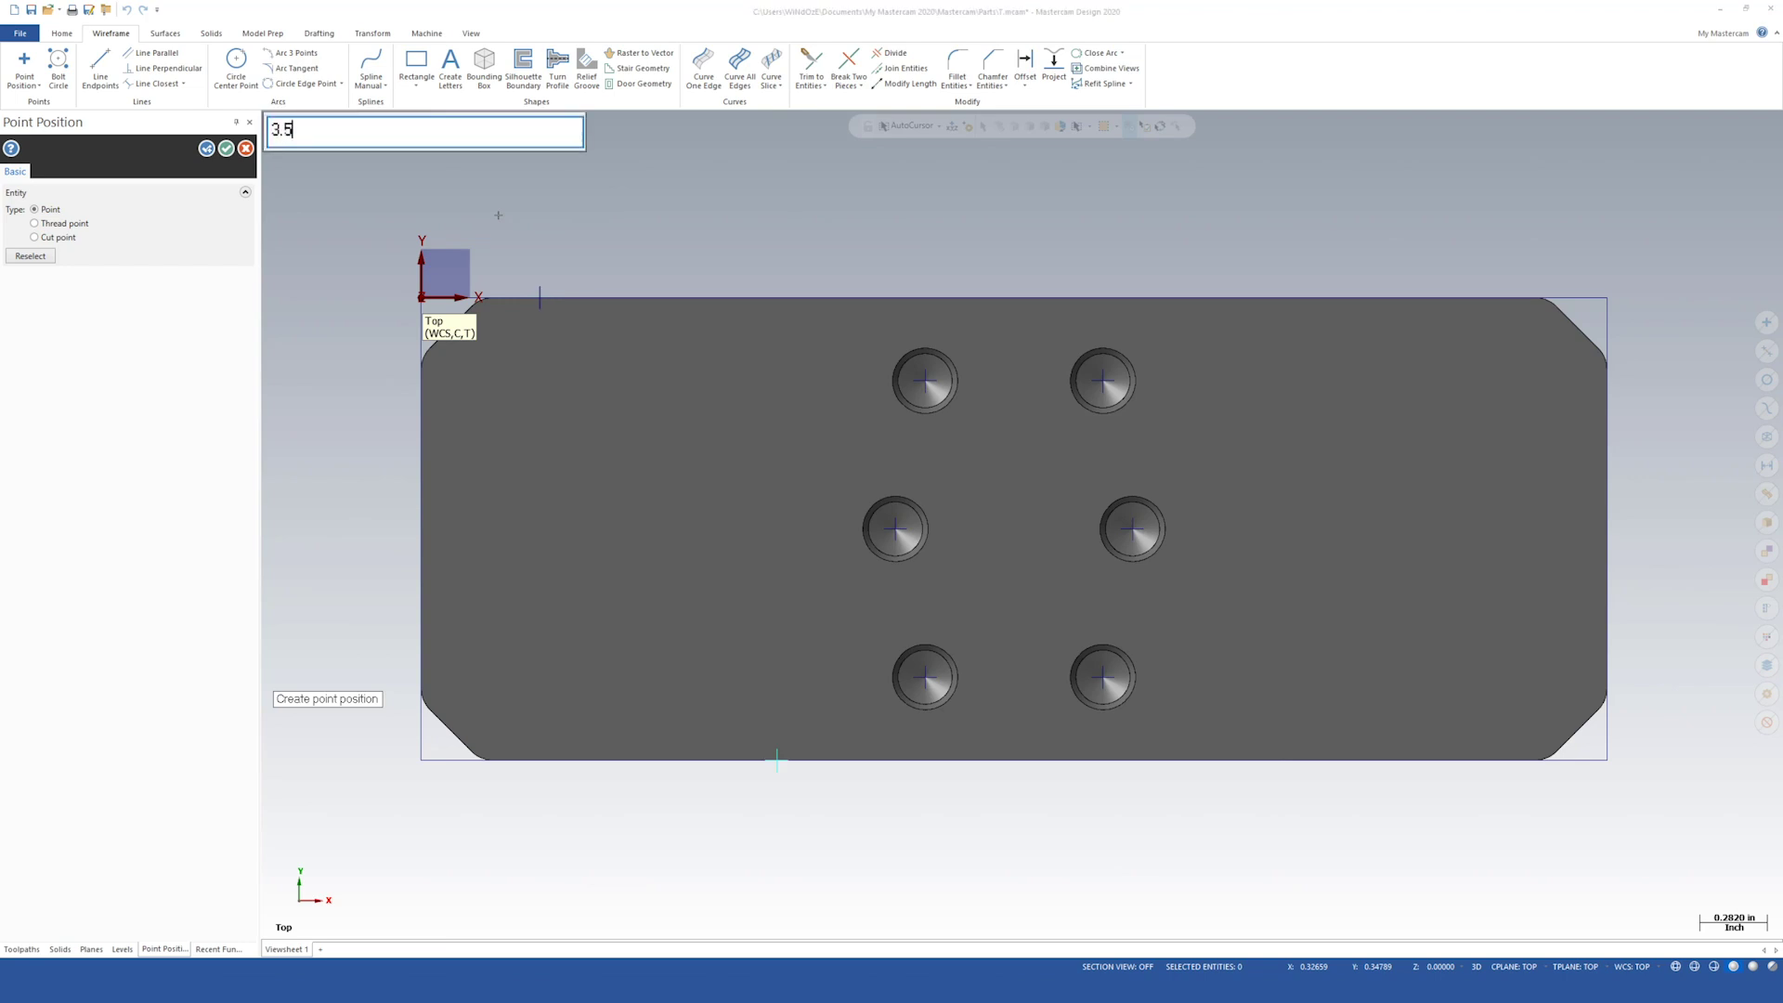
{"action": "type", "text": ",-1.95"}
{"action": "key", "text": "Return"}
{"action": "type", "text": "4.5,0"}
{"action": "key", "text": "Return"}
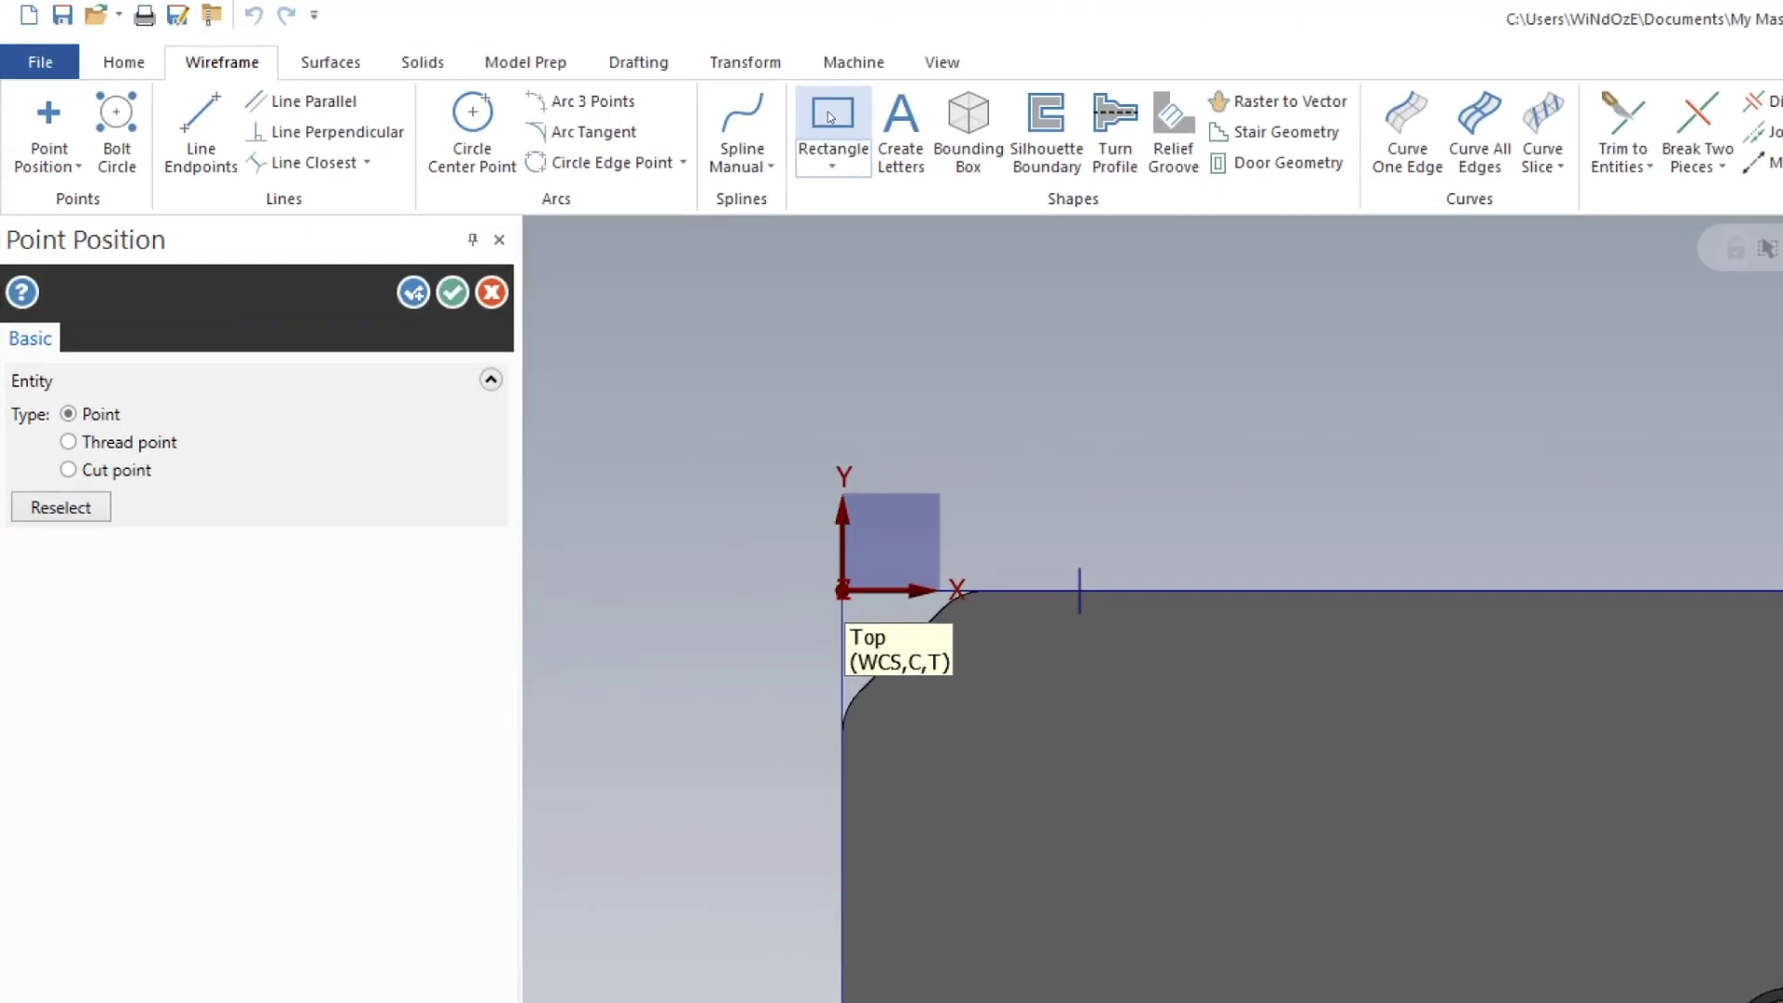
Step: Draw two rectangles corner-to-corner between the construction points, outlining the left and right pockets
{"action": "left_click", "coordinate": [424, 65]}
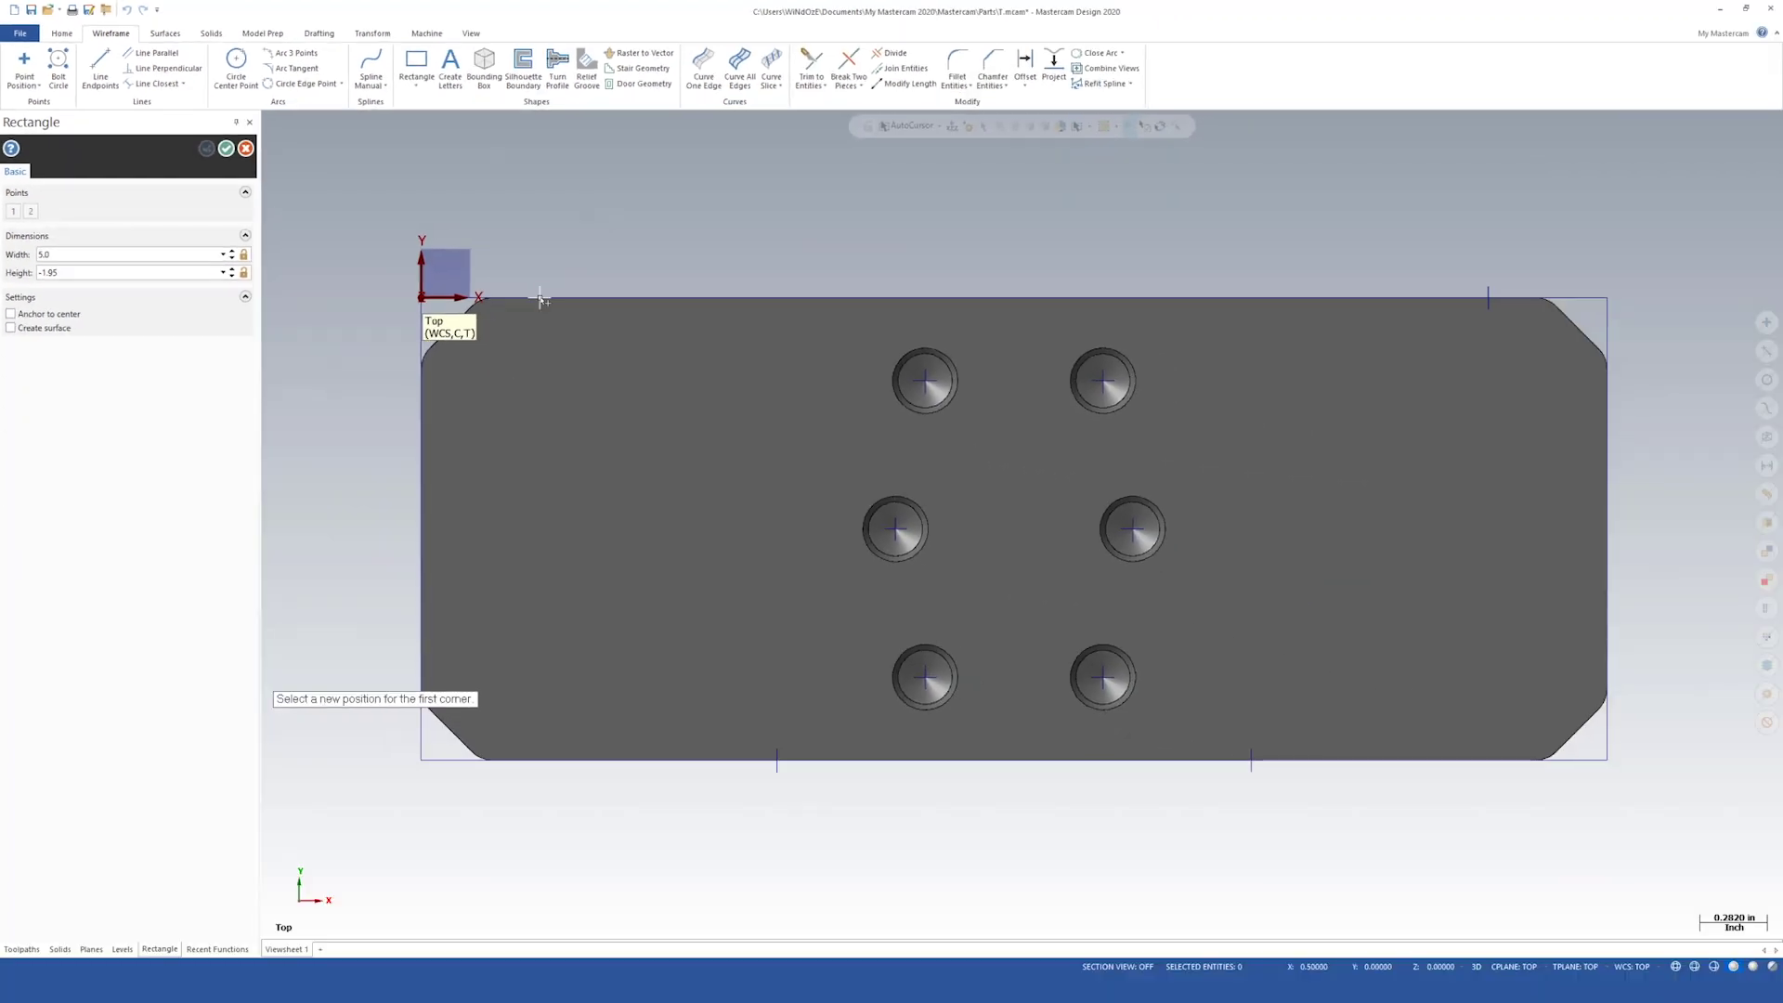
{"action": "left_click", "coordinate": [1081, 590]}
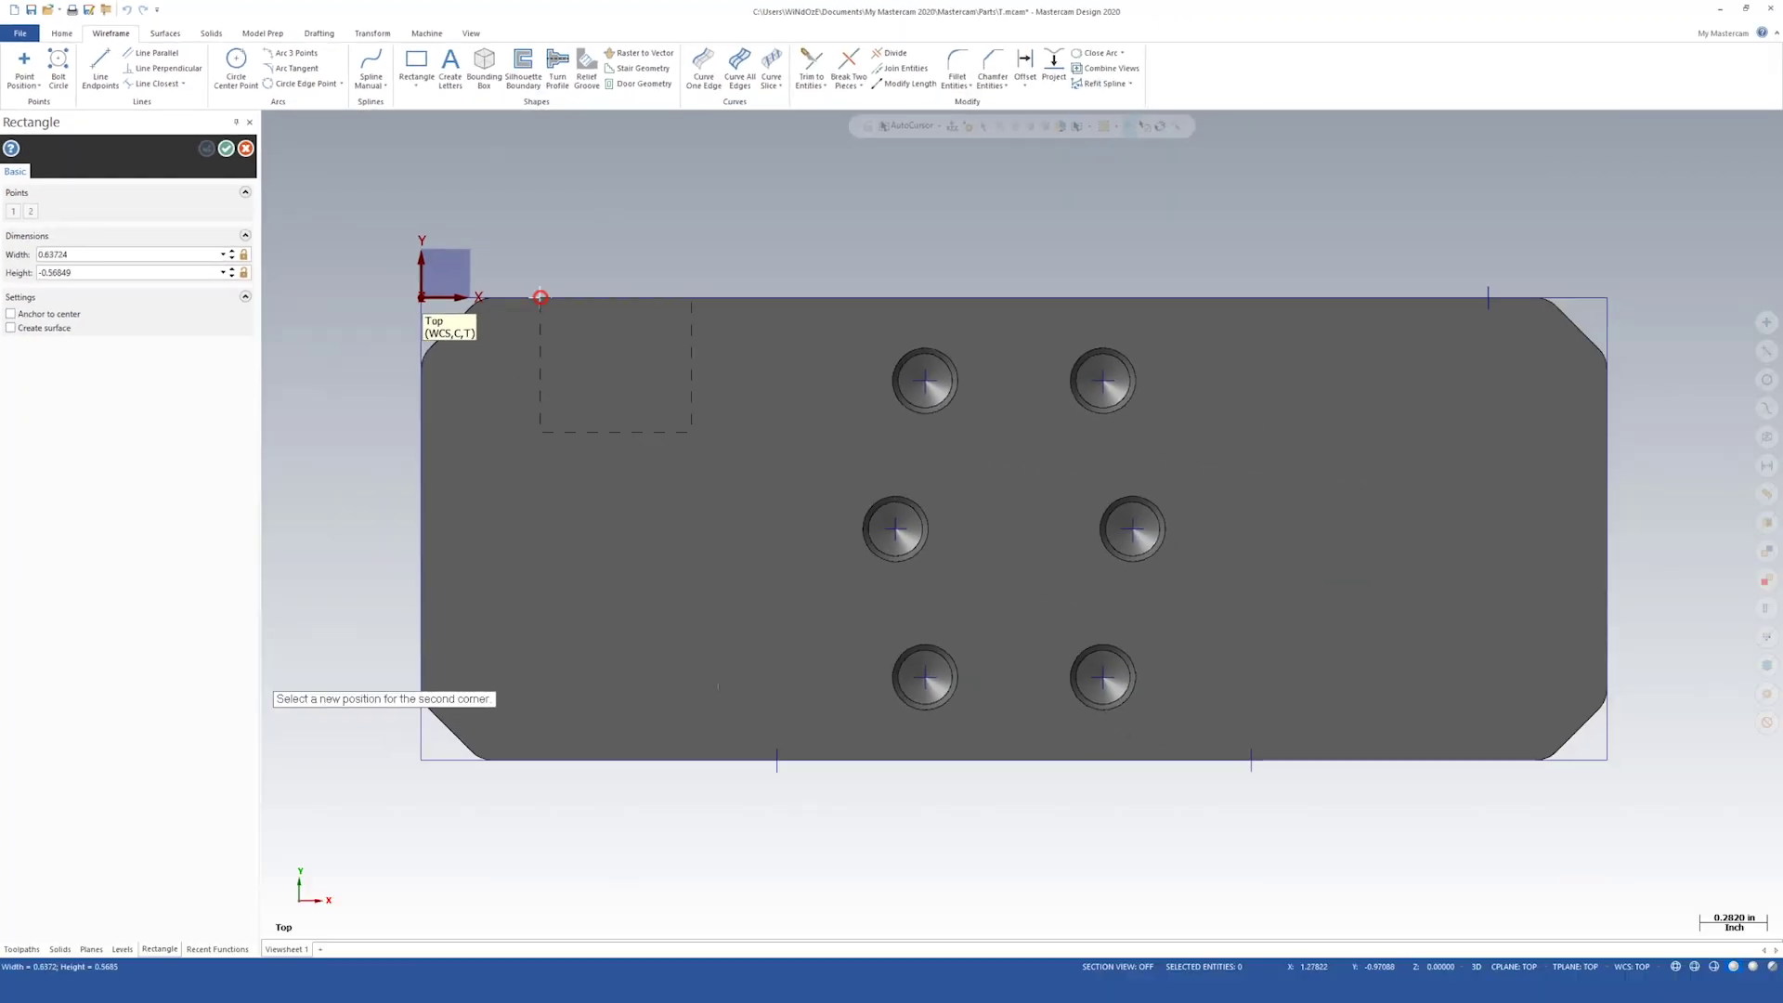
{"action": "left_click", "coordinate": [777, 759]}
{"action": "left_click", "coordinate": [1250, 759]}
{"action": "left_click", "coordinate": [1490, 299]}
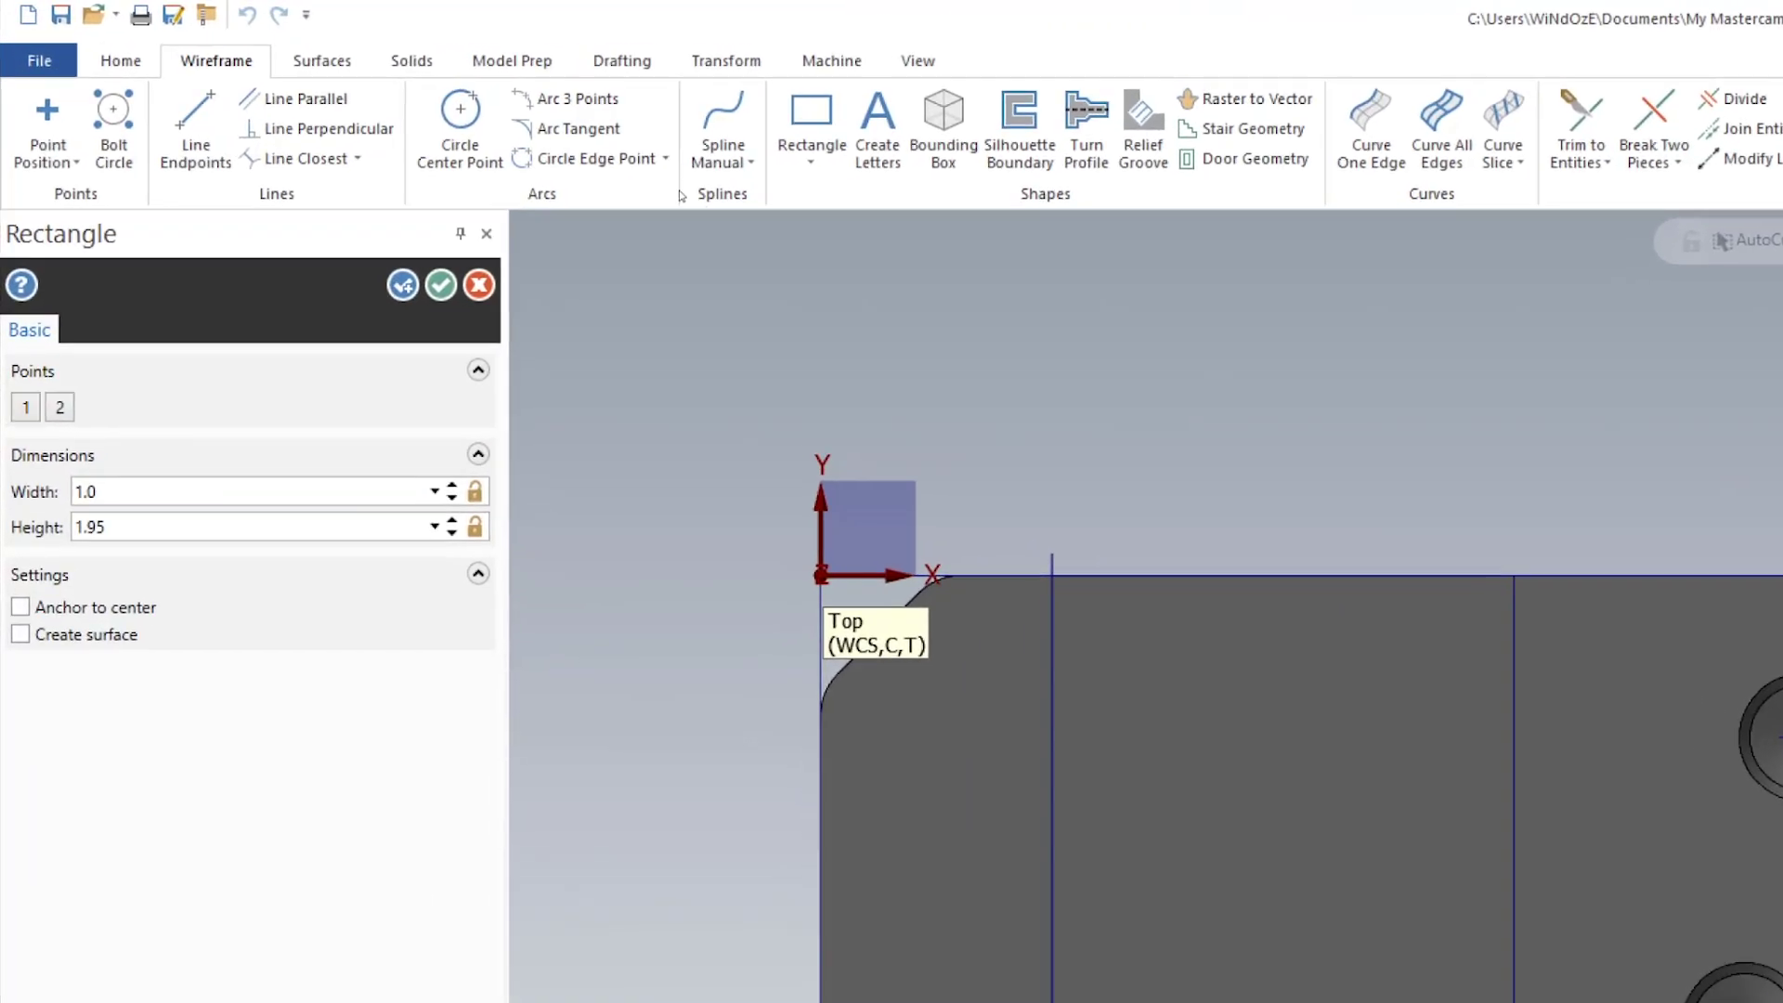
{"action": "left_click", "coordinate": [442, 286]}
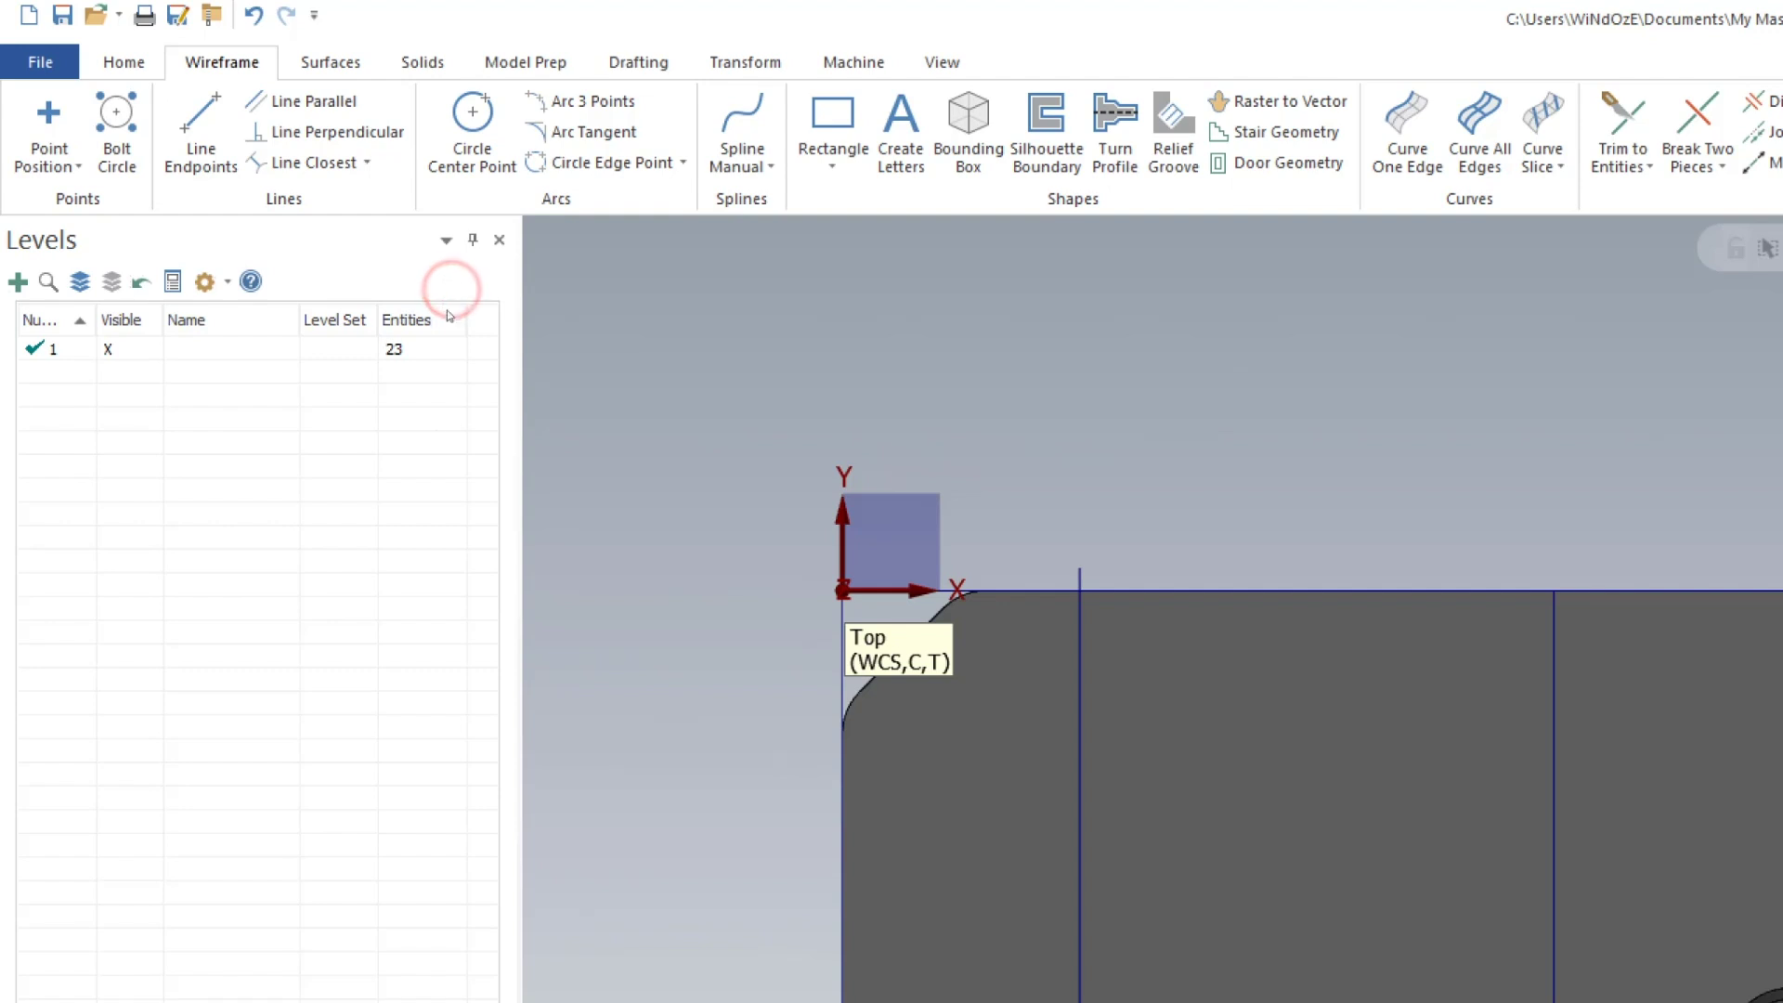
Step: Start a Solid Extrude with the left and right pocket rectangles chained as Chain 1 and 2
{"action": "left_click", "coordinate": [421, 63]}
{"action": "left_click", "coordinate": [268, 139]}
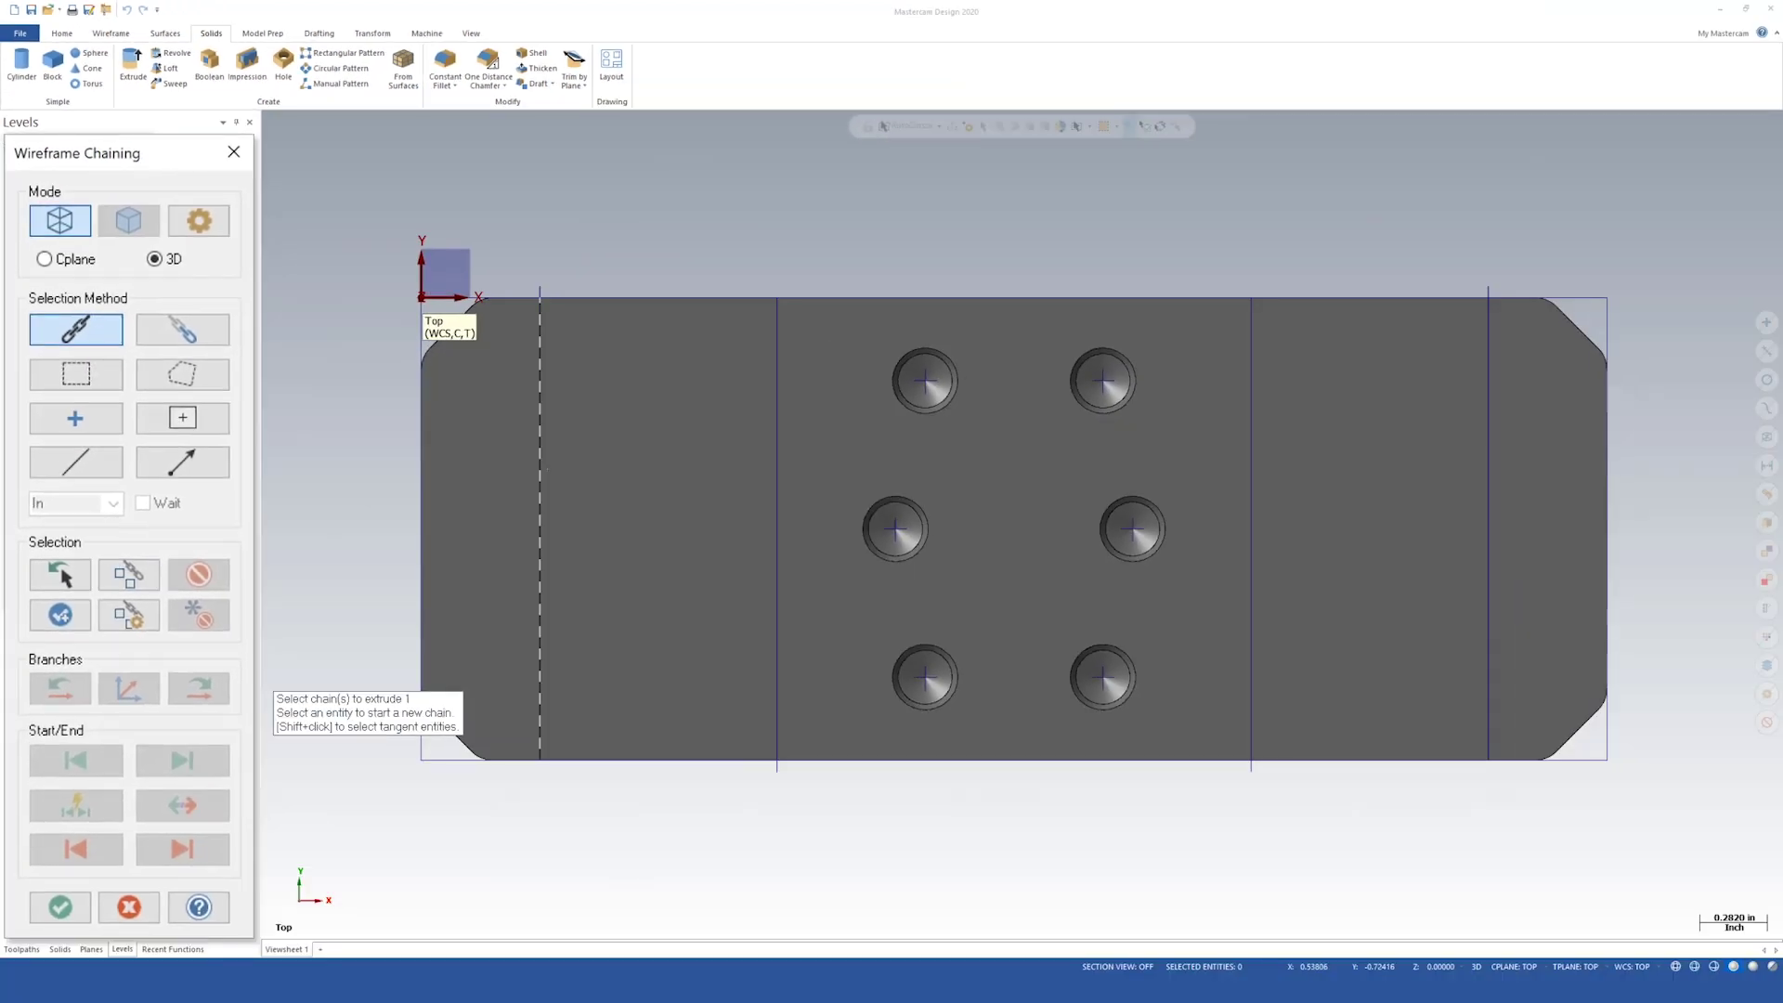
{"action": "left_click", "coordinate": [541, 472]}
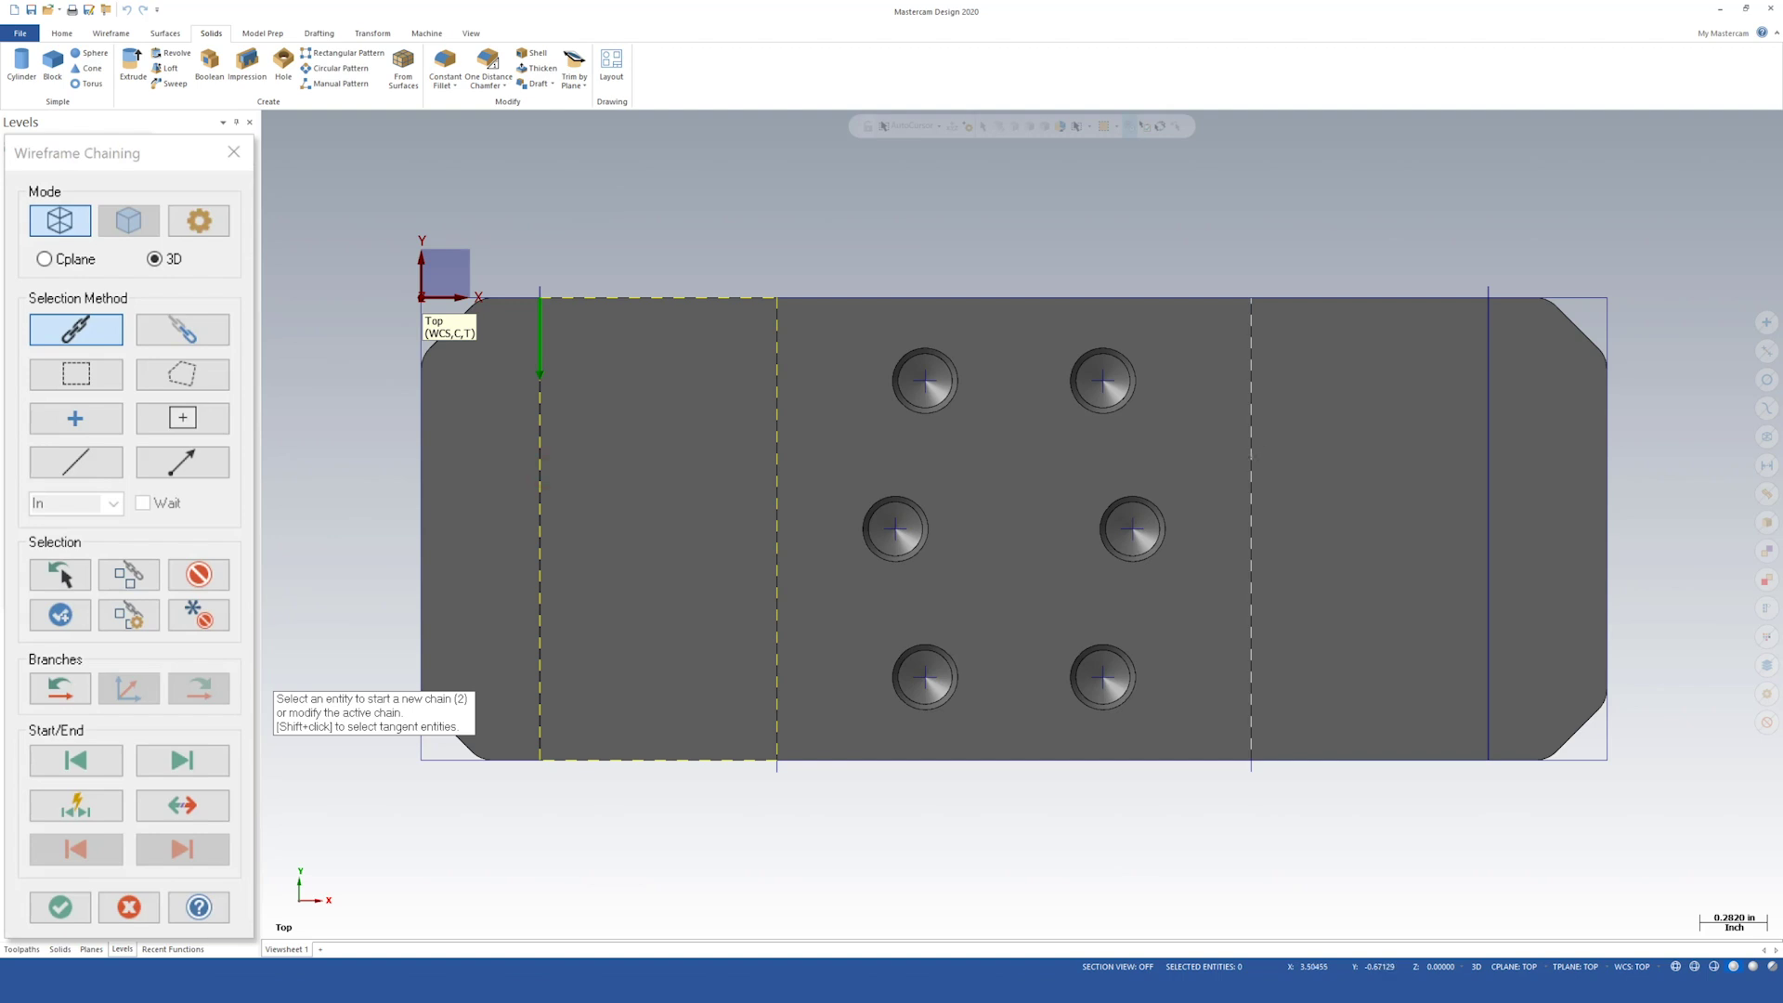
{"action": "left_click", "coordinate": [1251, 457]}
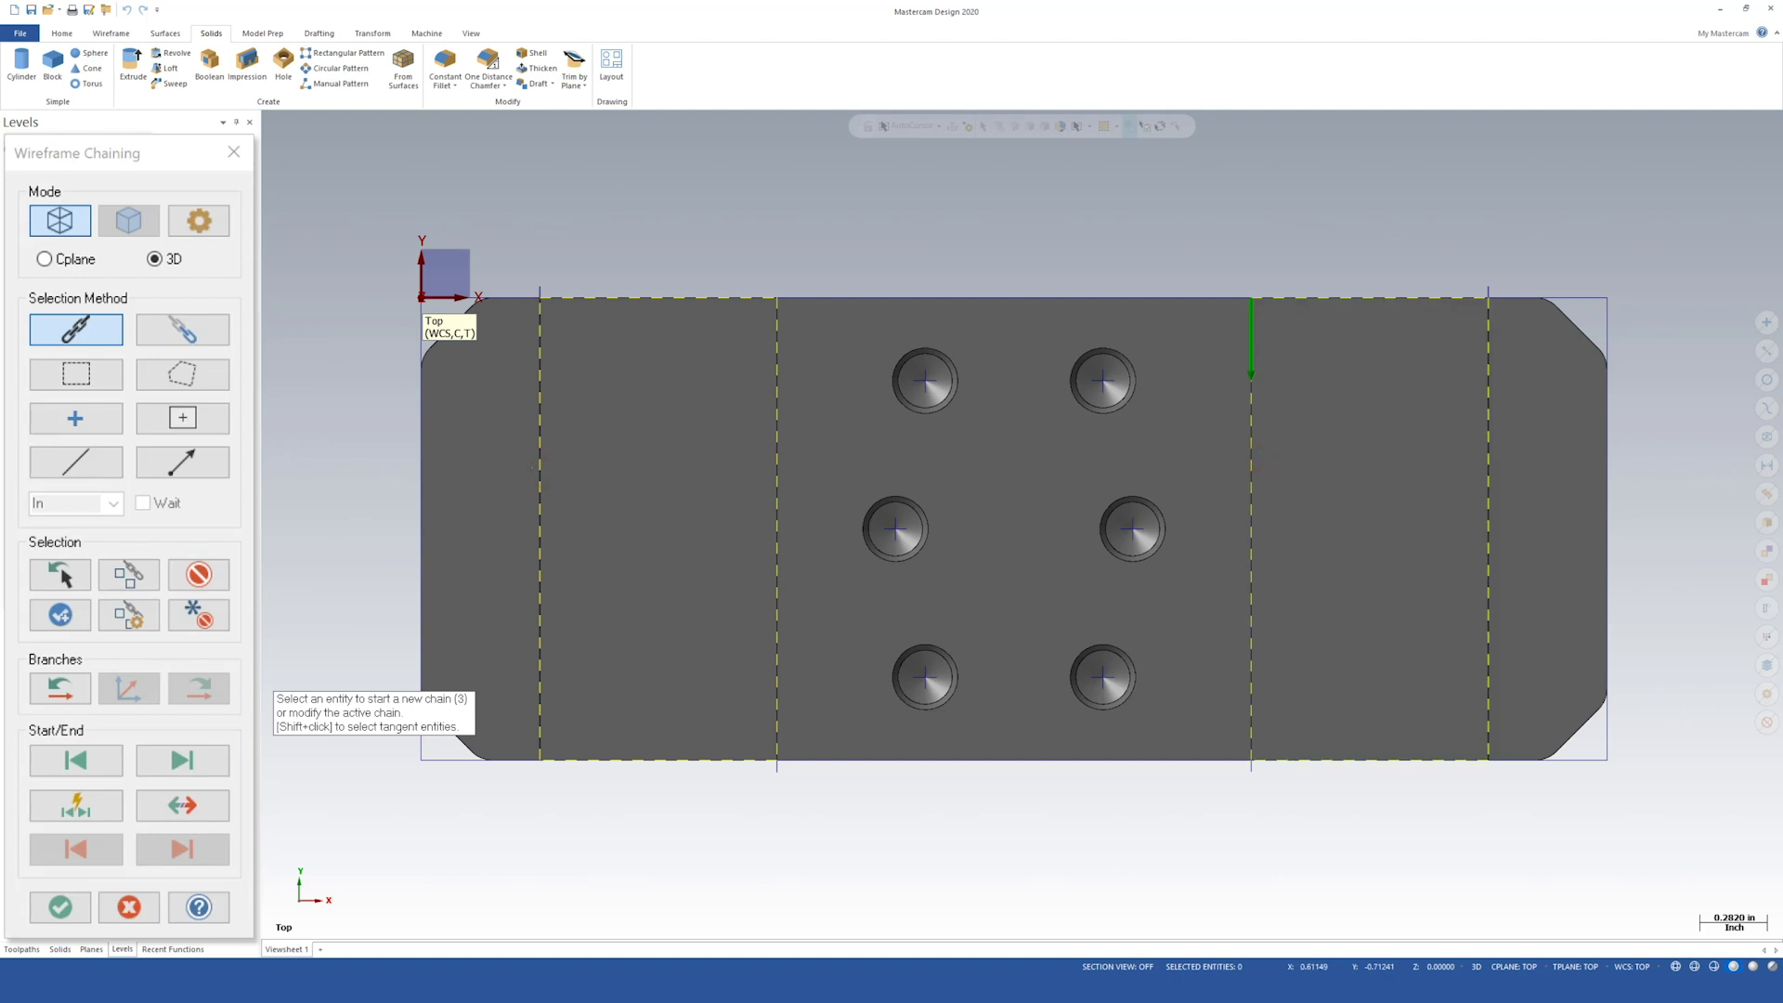
{"action": "left_click", "coordinate": [61, 908]}
{"action": "middle_click_drag", "start_coordinate": [1022, 390], "coordinate": [984, 622]}
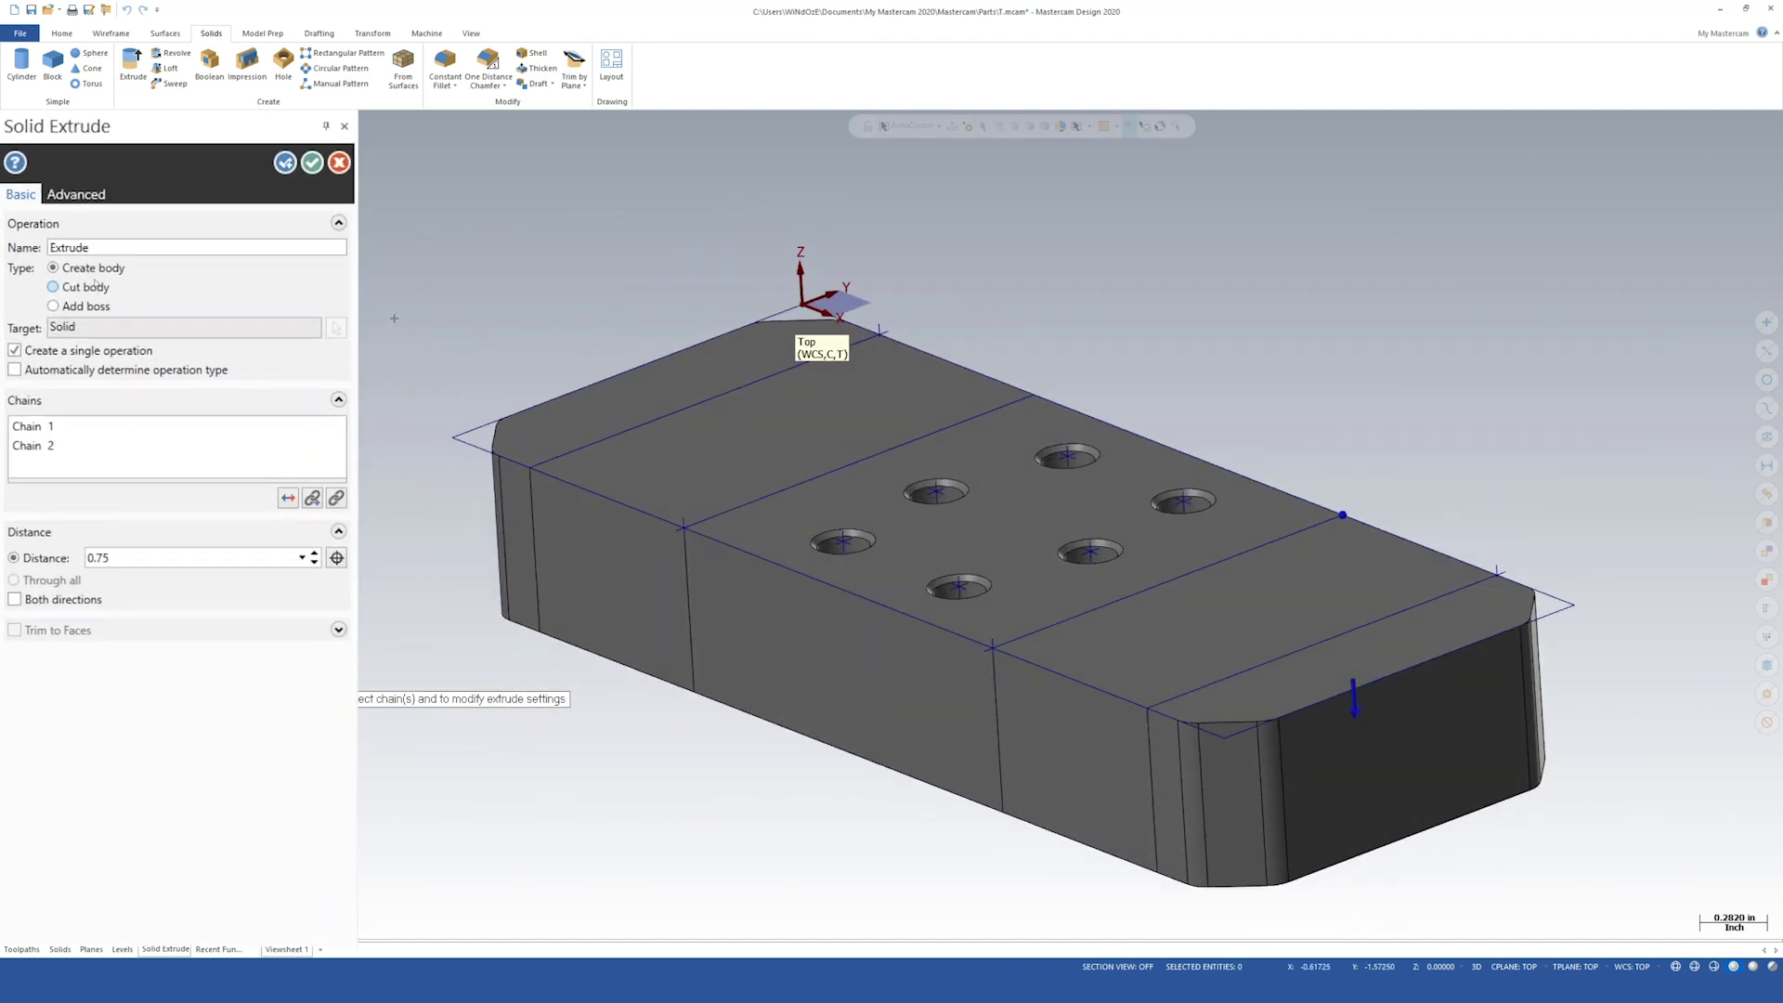
Step: Extrude the two rectangles as a 0.4-deep cut into the block
{"action": "left_click", "coordinate": [53, 287]}
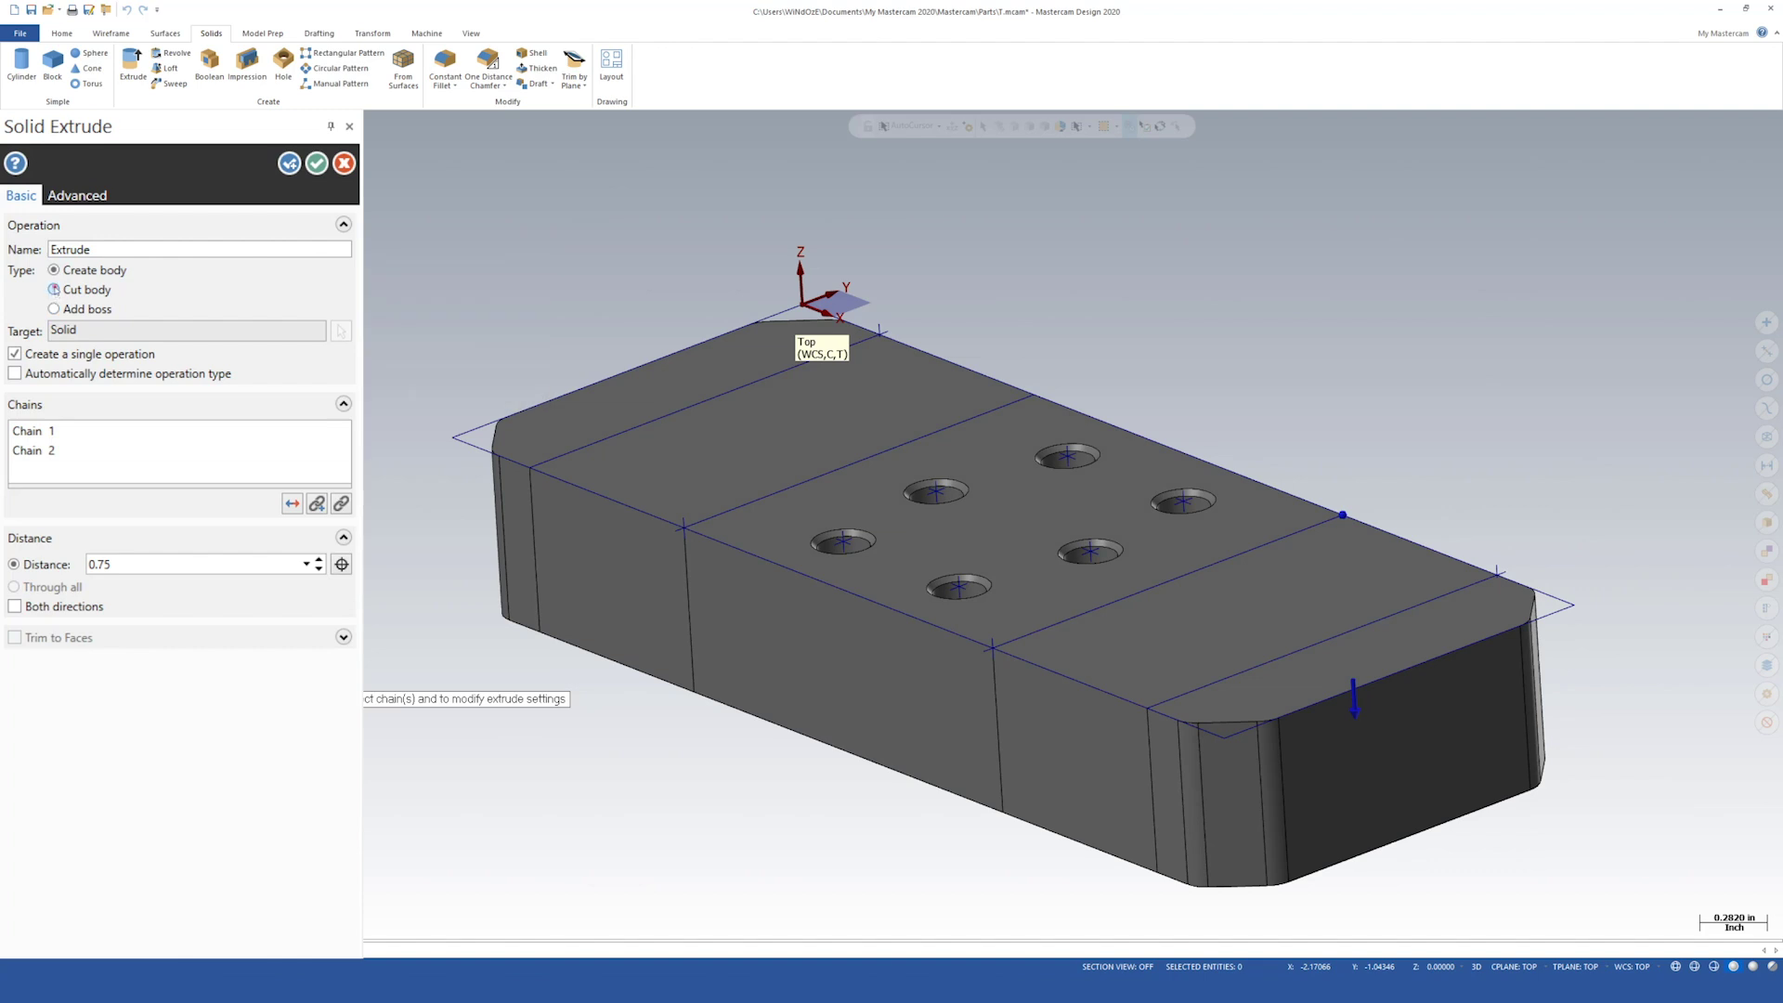
{"action": "left_click", "coordinate": [53, 289]}
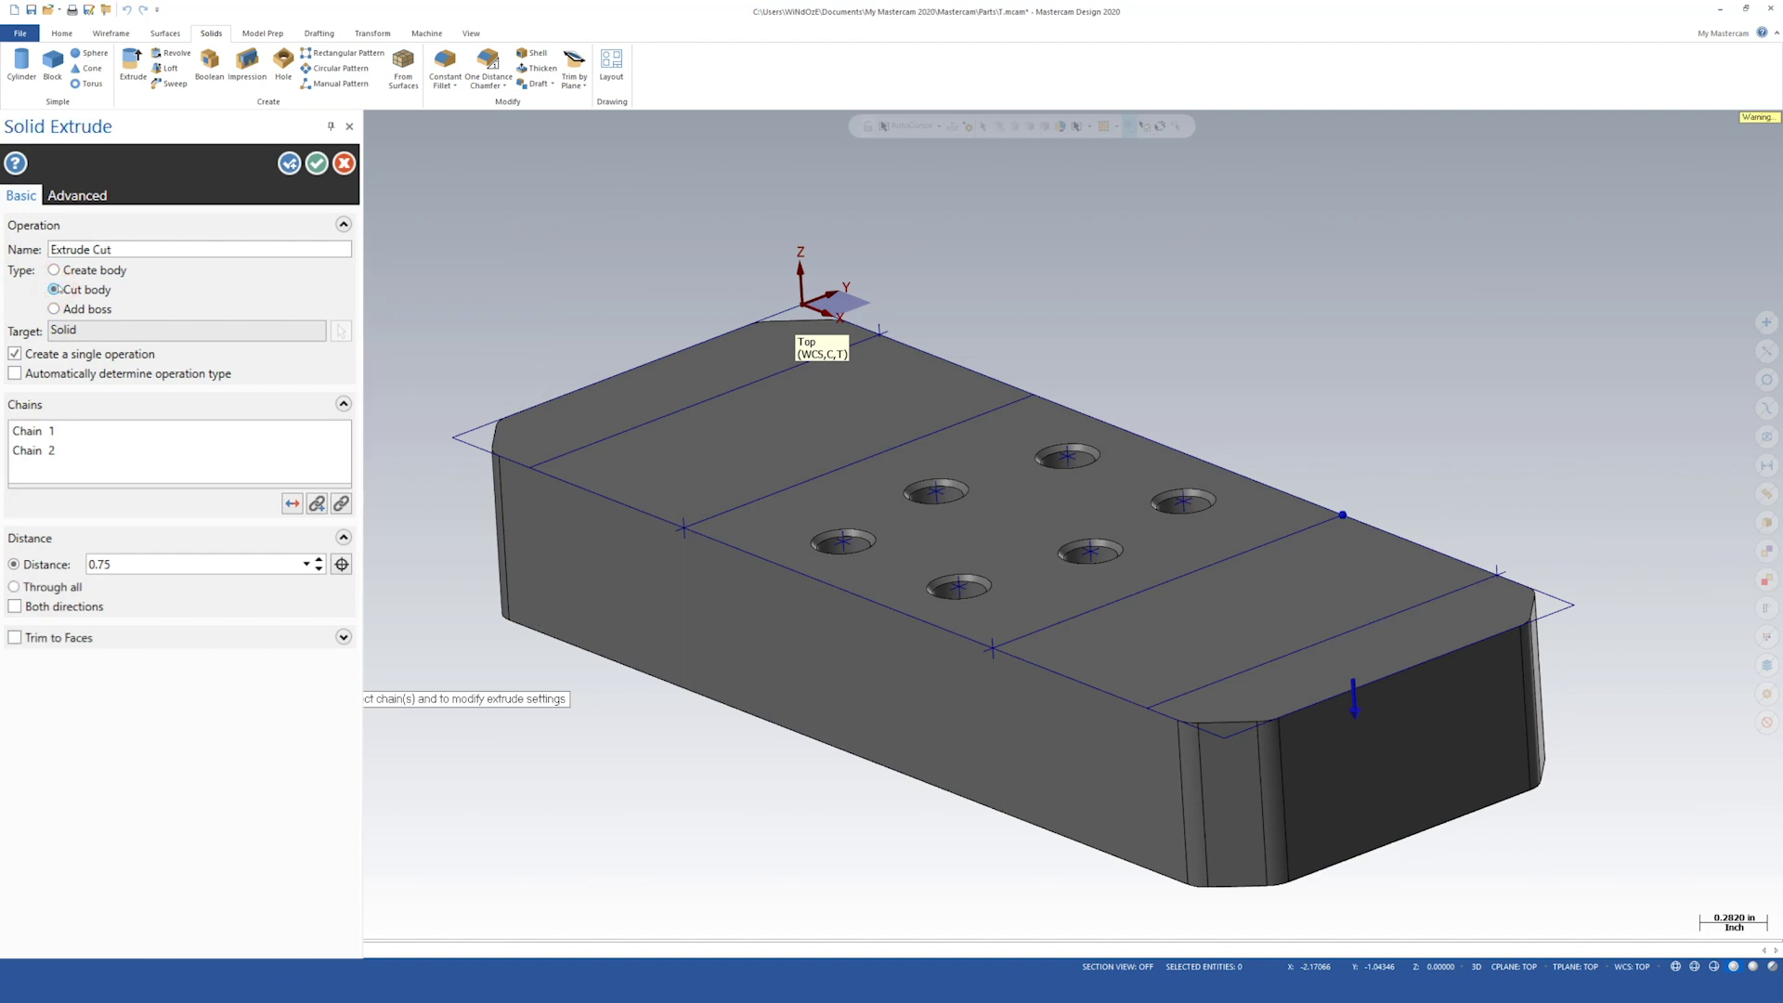
{"action": "double_click", "coordinate": [128, 563]}
{"action": "type", "text": ".4"}
{"action": "key", "text": "Return"}
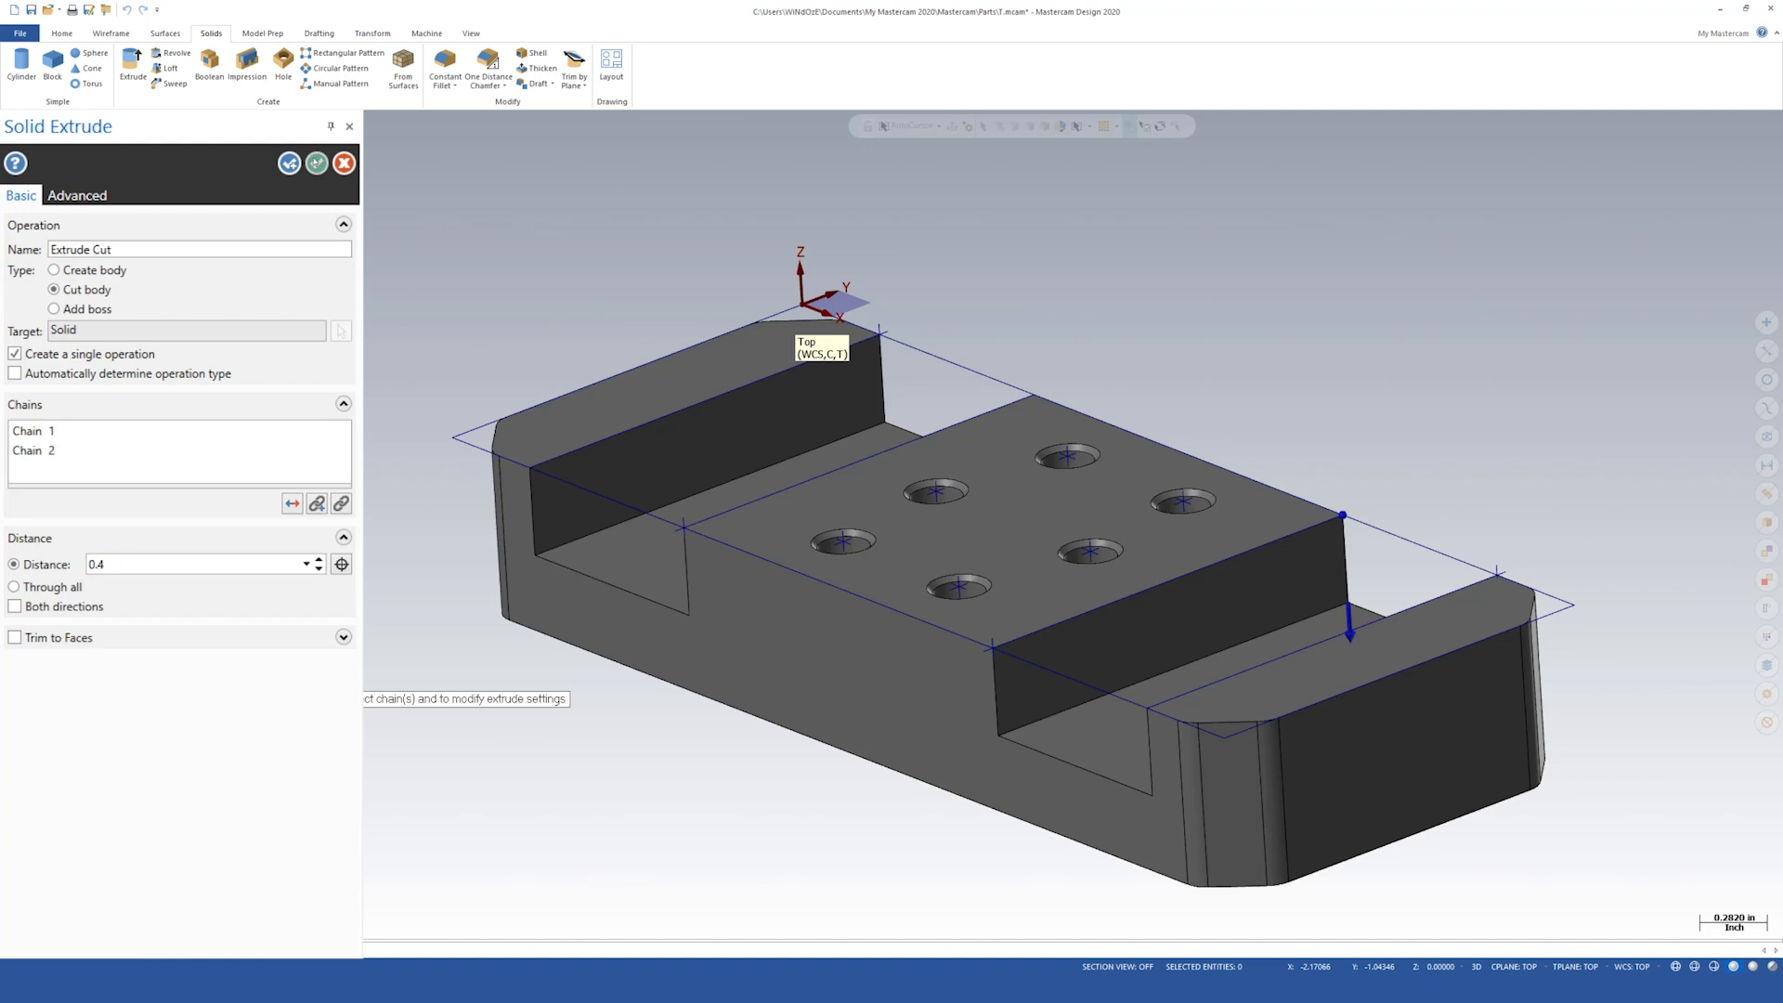
{"action": "left_click", "coordinate": [316, 162]}
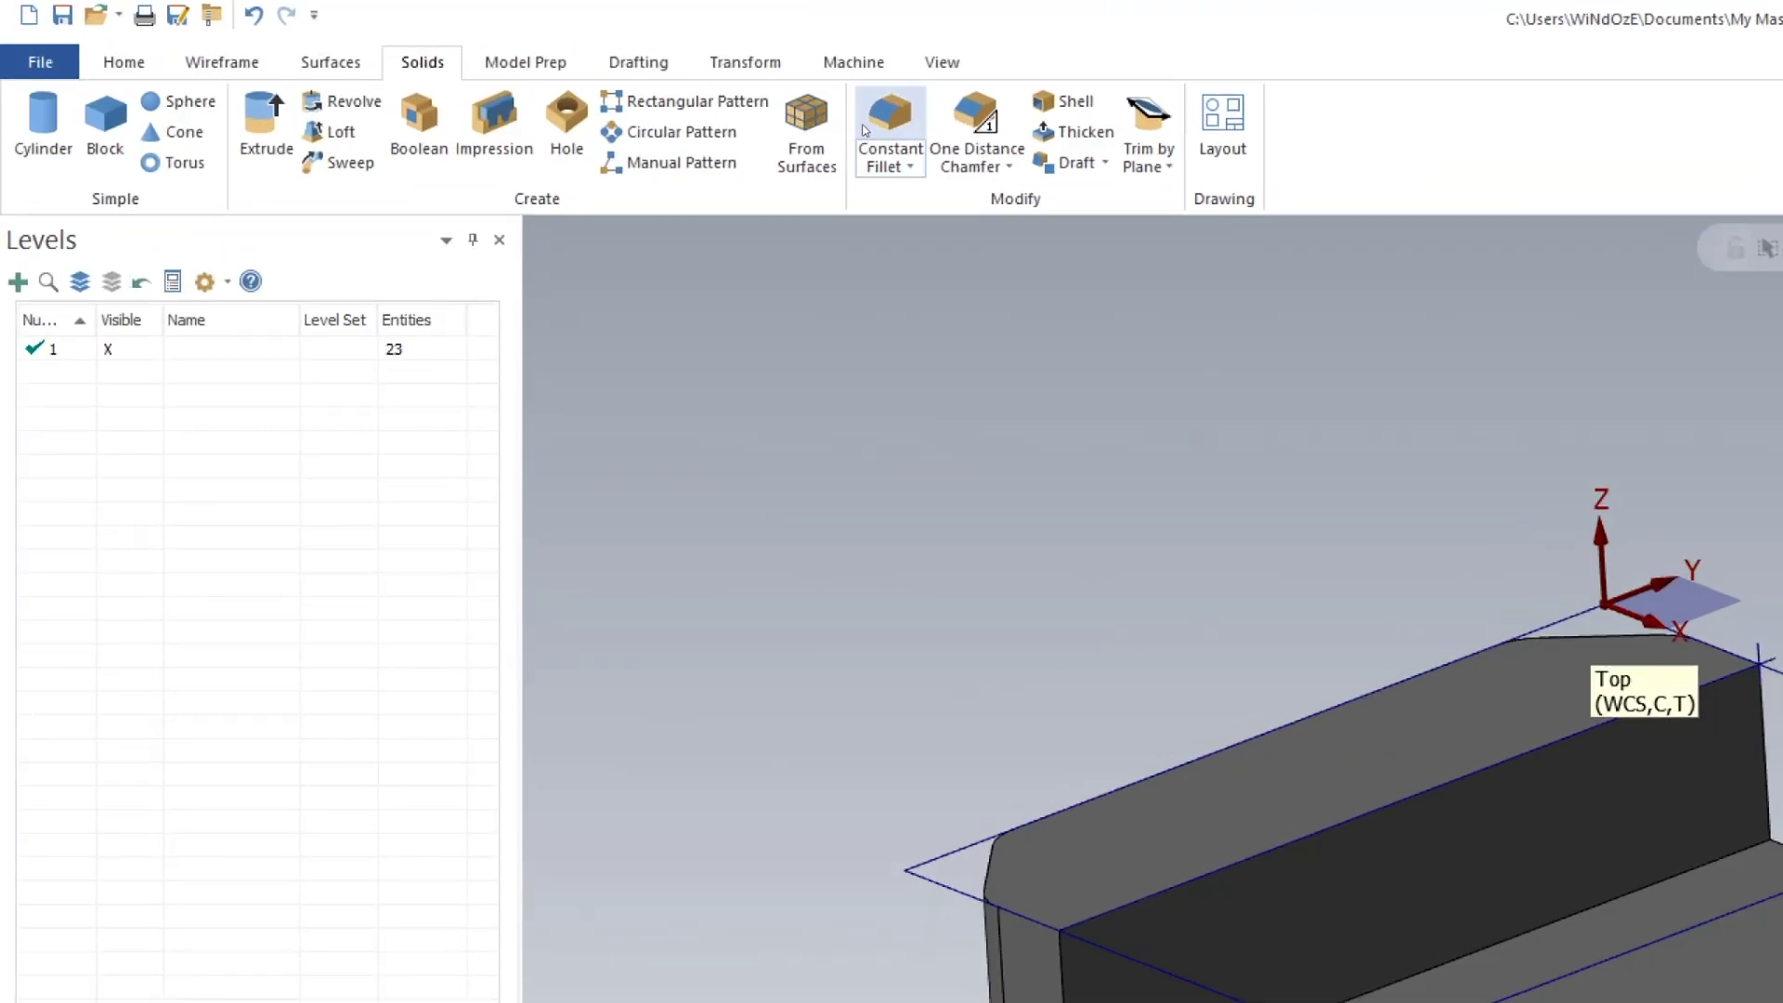
Step: Pick the vertical inner corner edges of both pockets, near and far side, for a constant fillet
{"action": "left_click", "coordinate": [448, 59]}
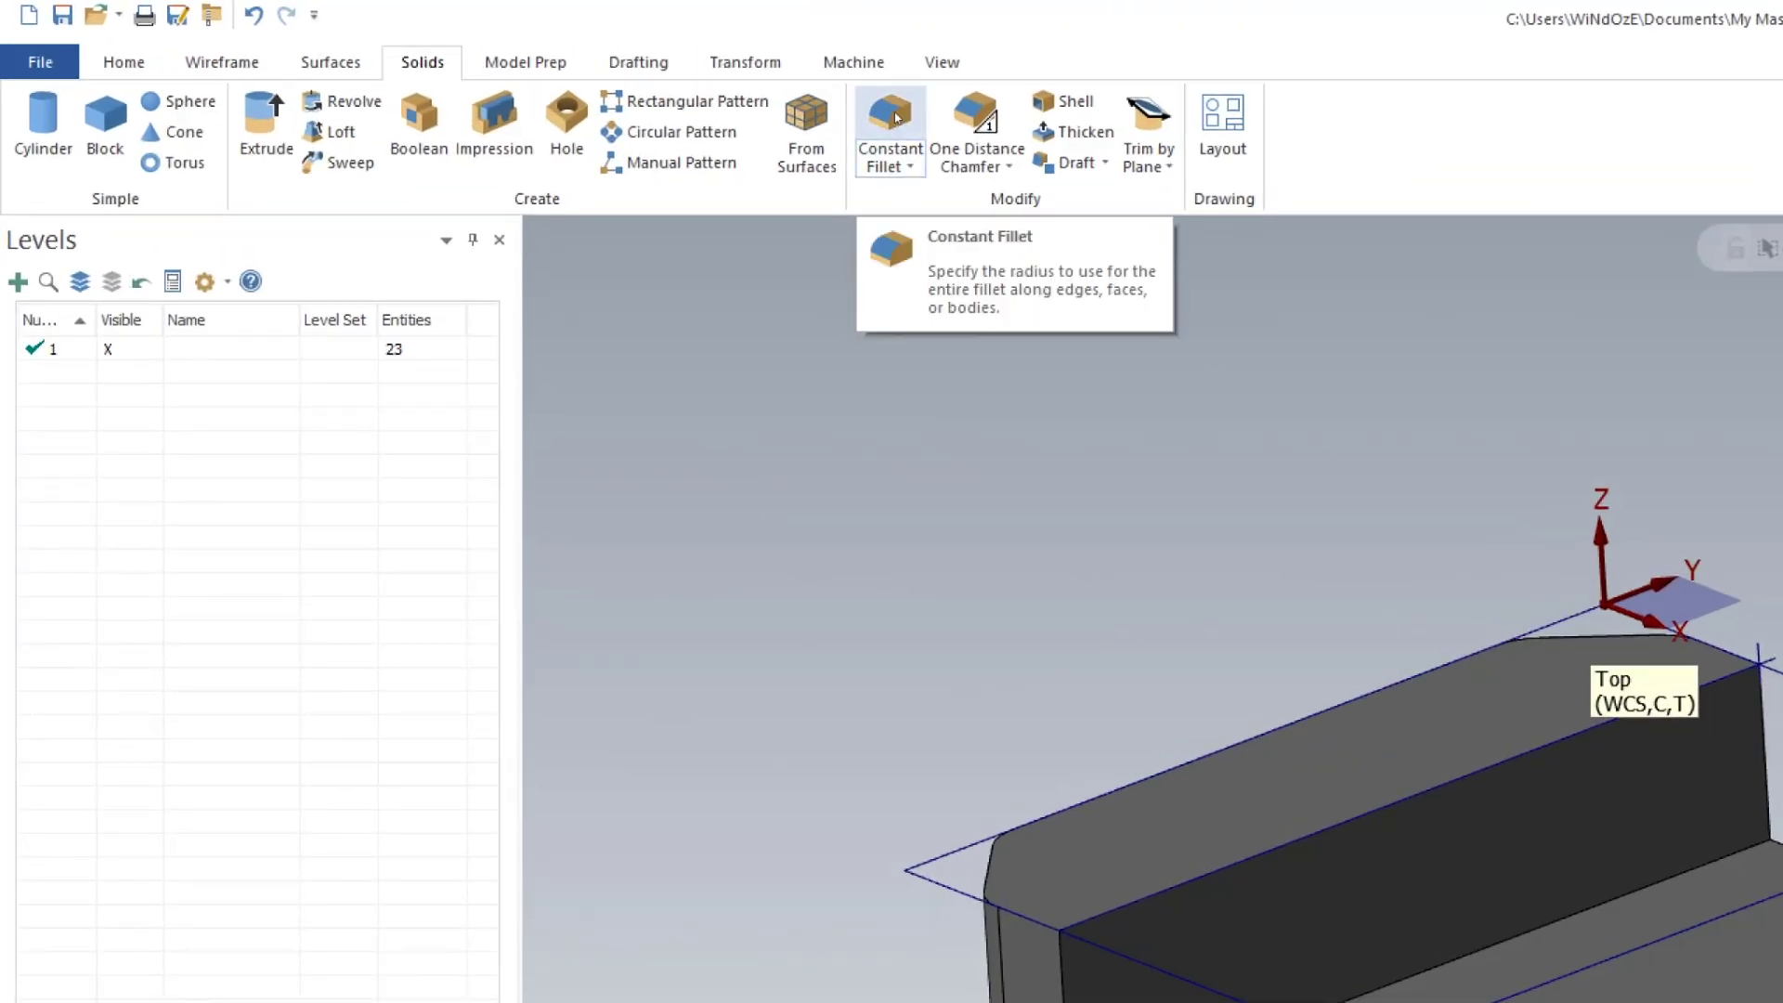
{"action": "left_click", "coordinate": [896, 116]}
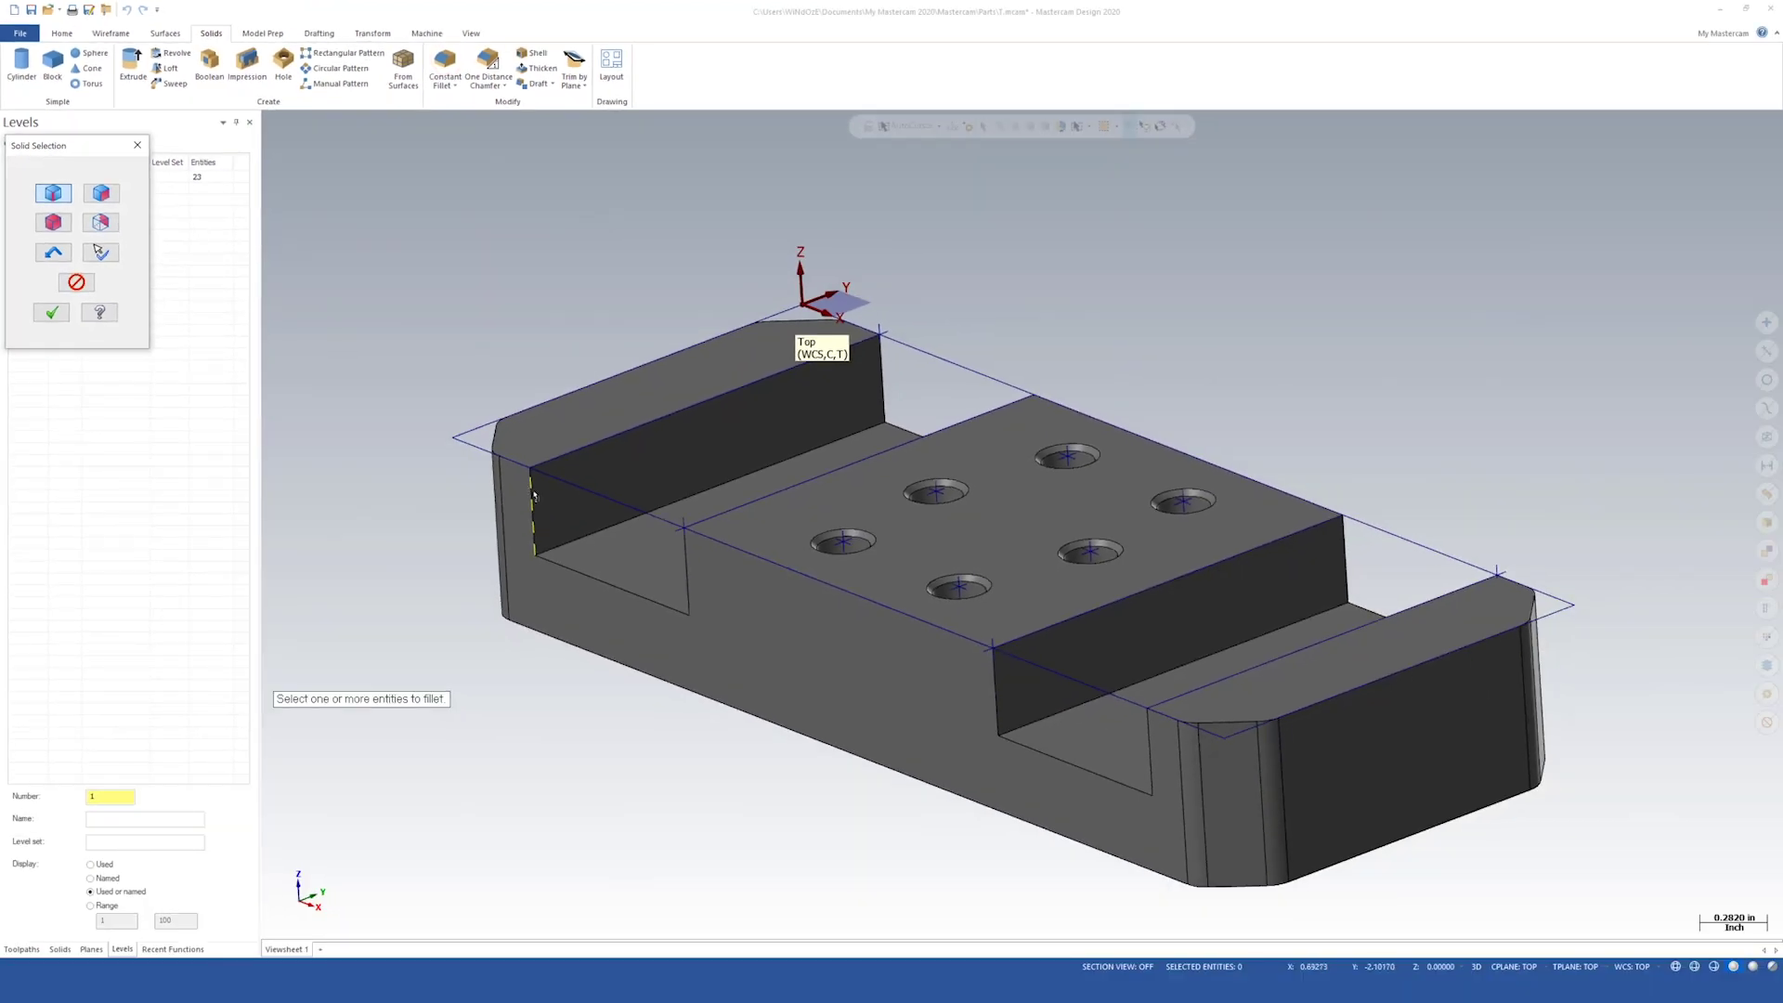
{"action": "left_click", "coordinate": [534, 493]}
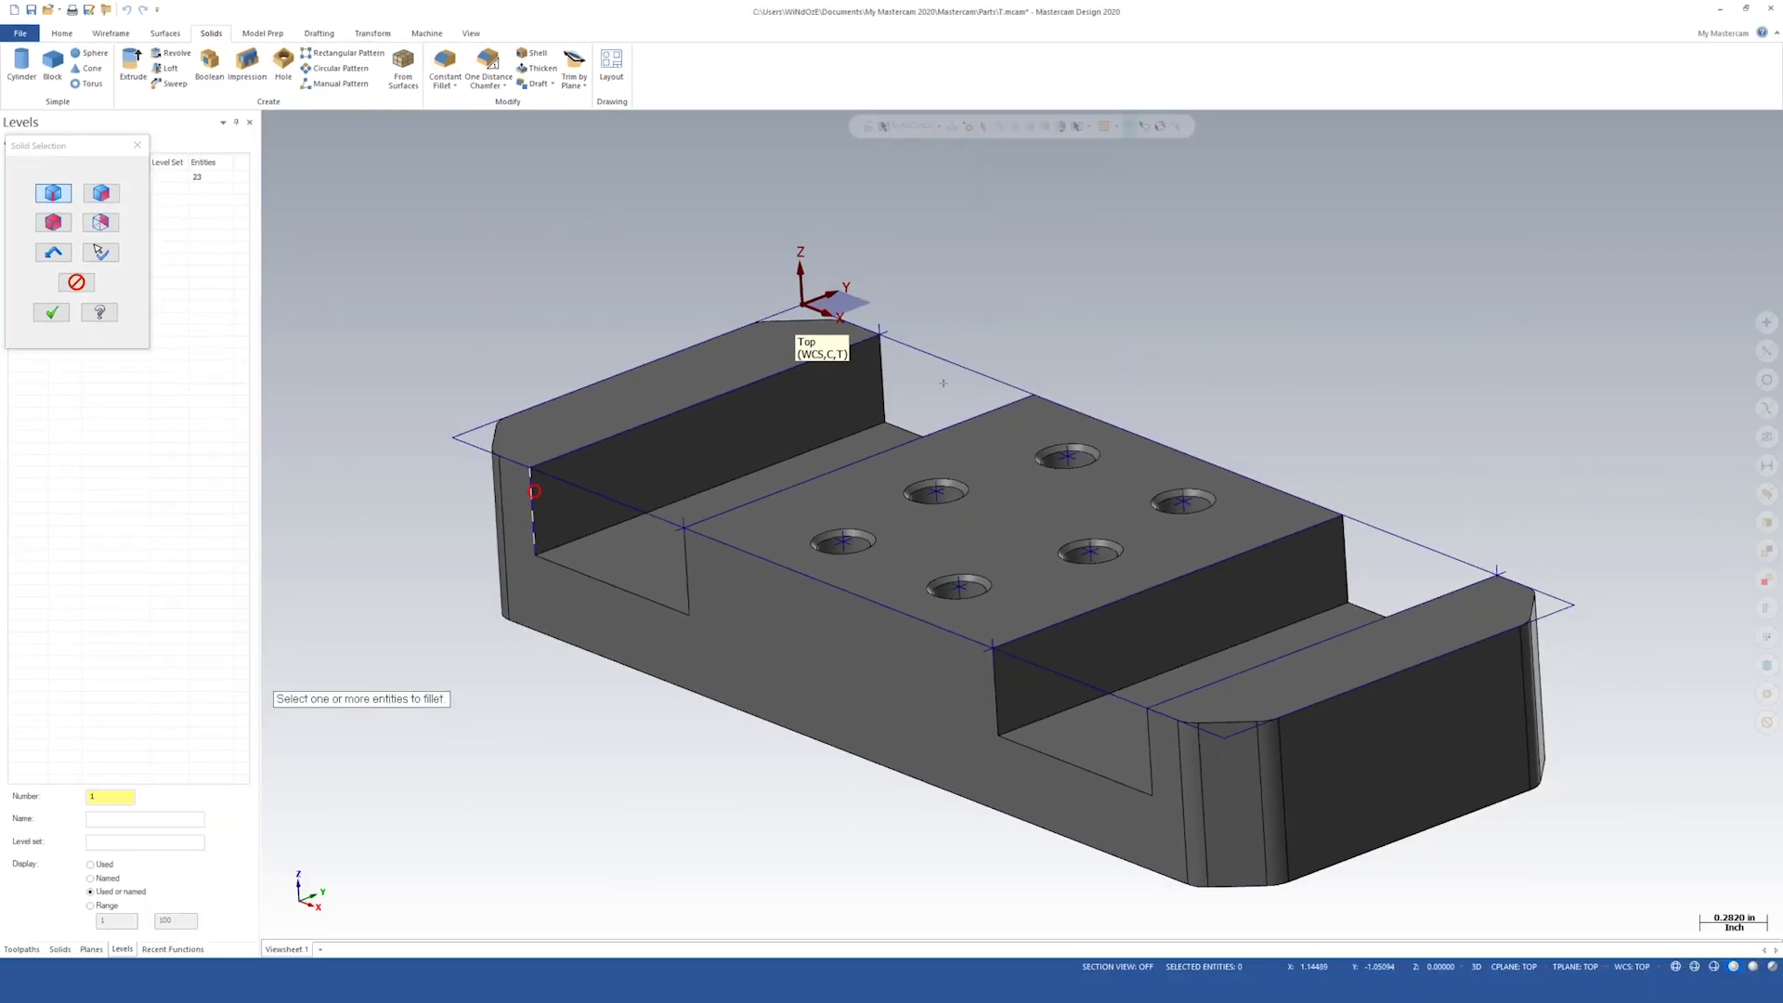
{"action": "left_click", "coordinate": [884, 376]}
{"action": "left_click", "coordinate": [688, 569]}
{"action": "left_click", "coordinate": [996, 690]}
{"action": "left_click", "coordinate": [1148, 743]}
{"action": "left_click", "coordinate": [1343, 556]}
{"action": "mouse_move", "coordinate": [1365, 423]}
{"action": "middle_mouse_down"}
{"action": "mouse_move", "coordinate": [1042, 442]}
{"action": "mouse_move", "coordinate": [1023, 530]}
{"action": "middle_mouse_up"}
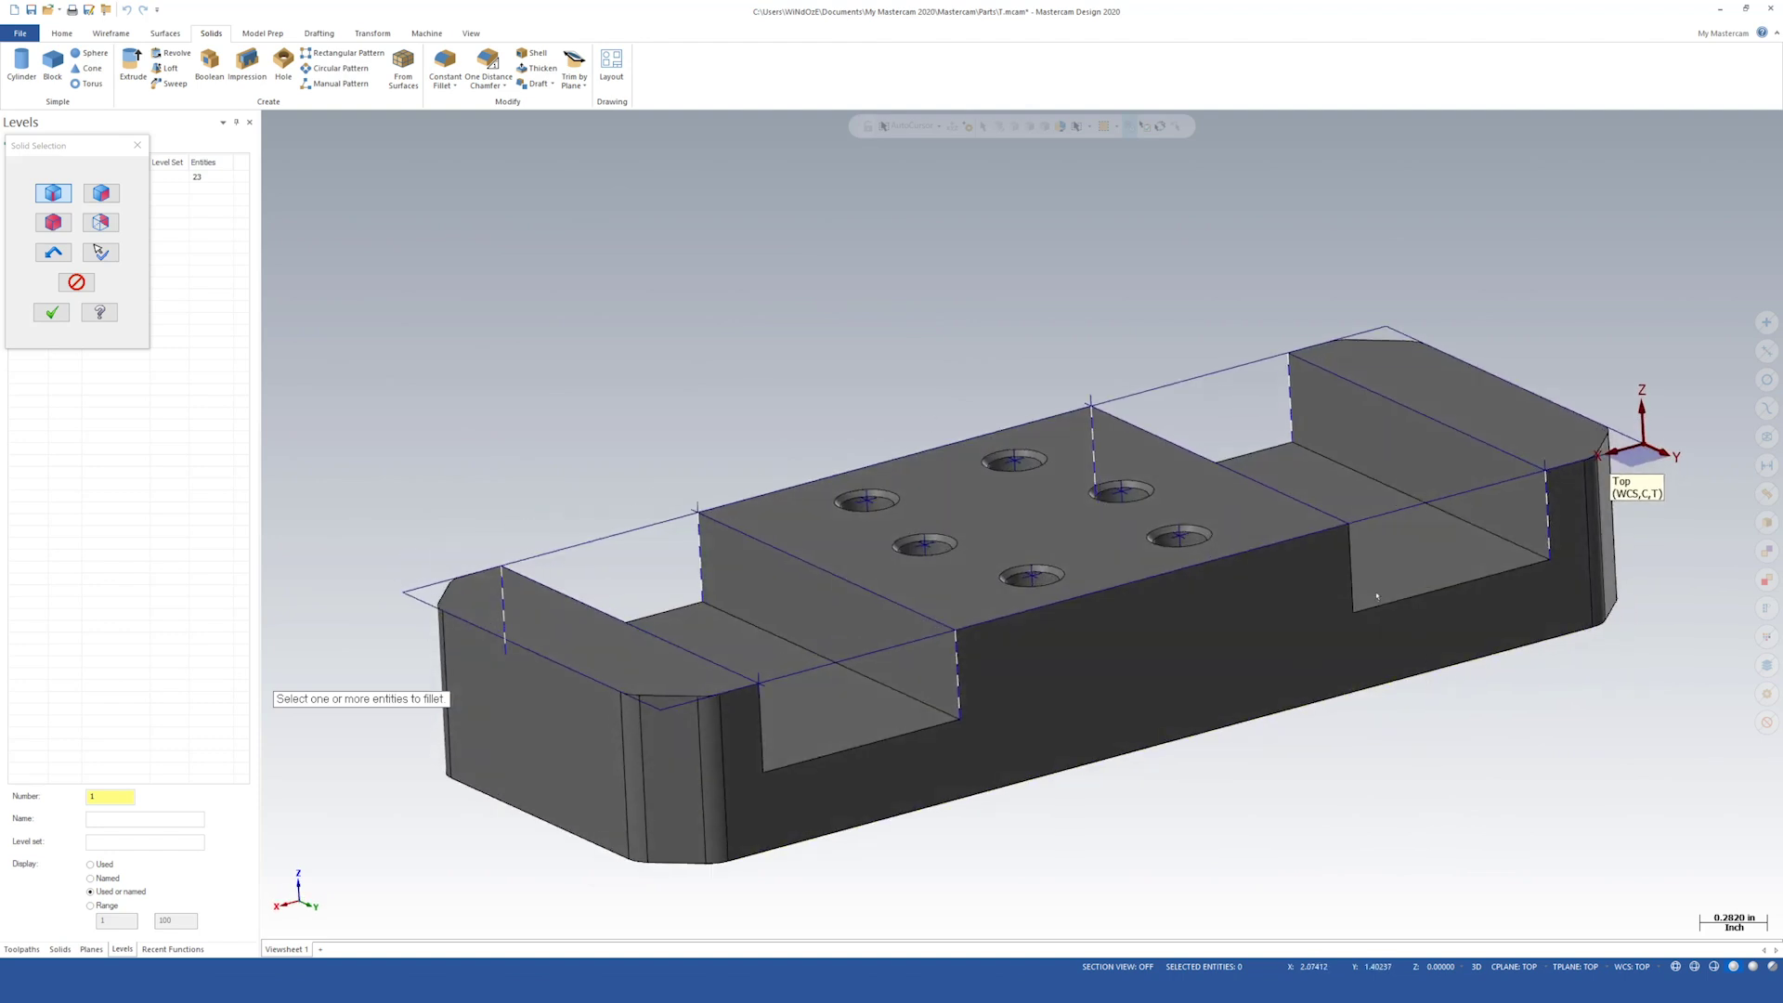
{"action": "left_click", "coordinate": [764, 721]}
{"action": "left_click", "coordinate": [50, 312]}
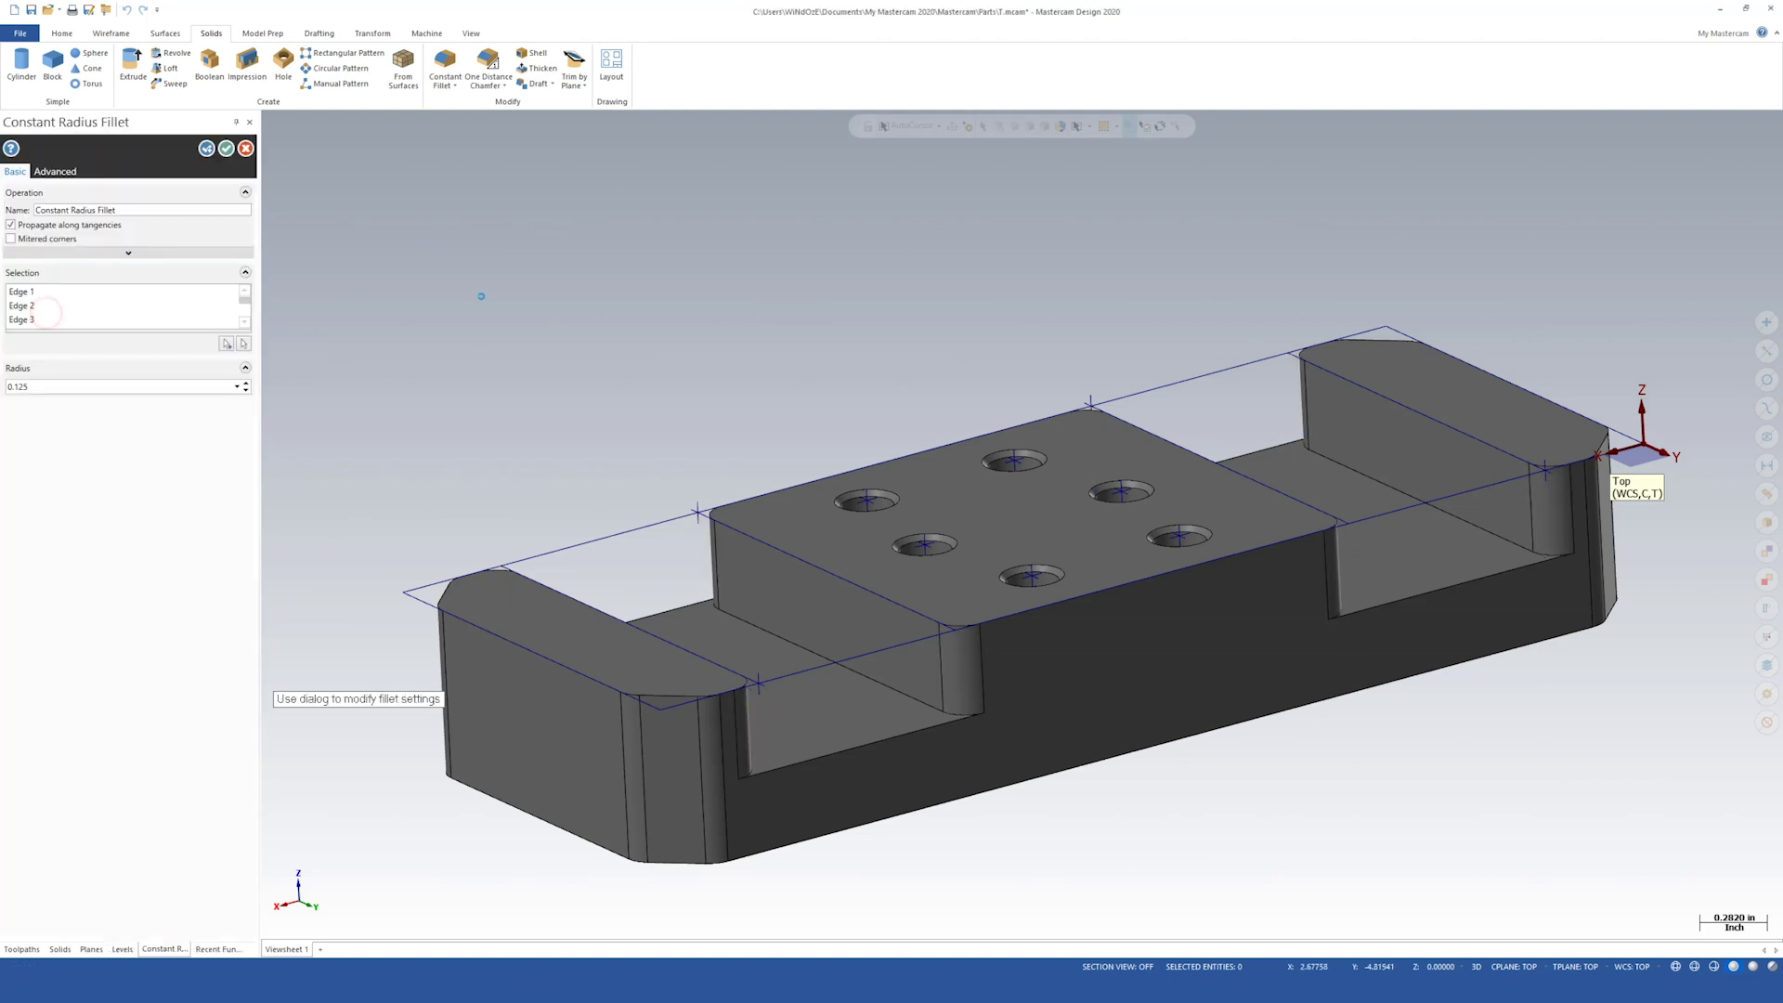
Step: Change the fillet radius to 0.02 and accept the fillet
{"action": "double_click", "coordinate": [51, 496]}
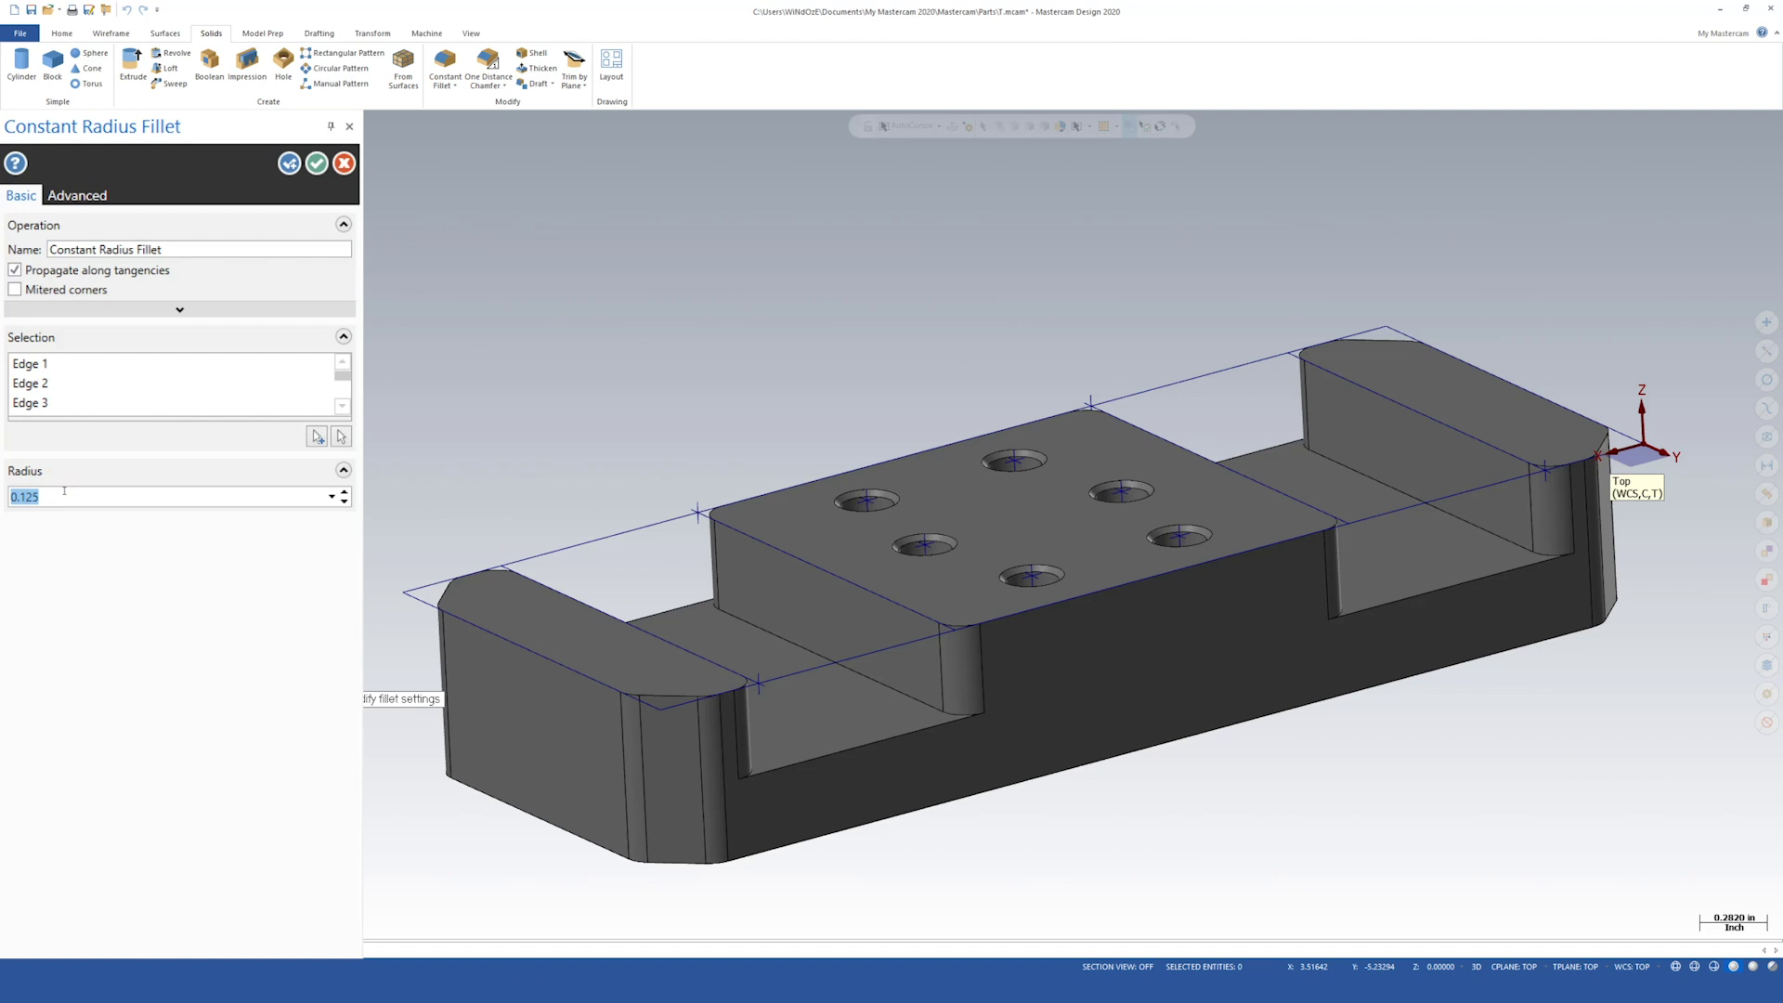
{"action": "type", "text": "0.02"}
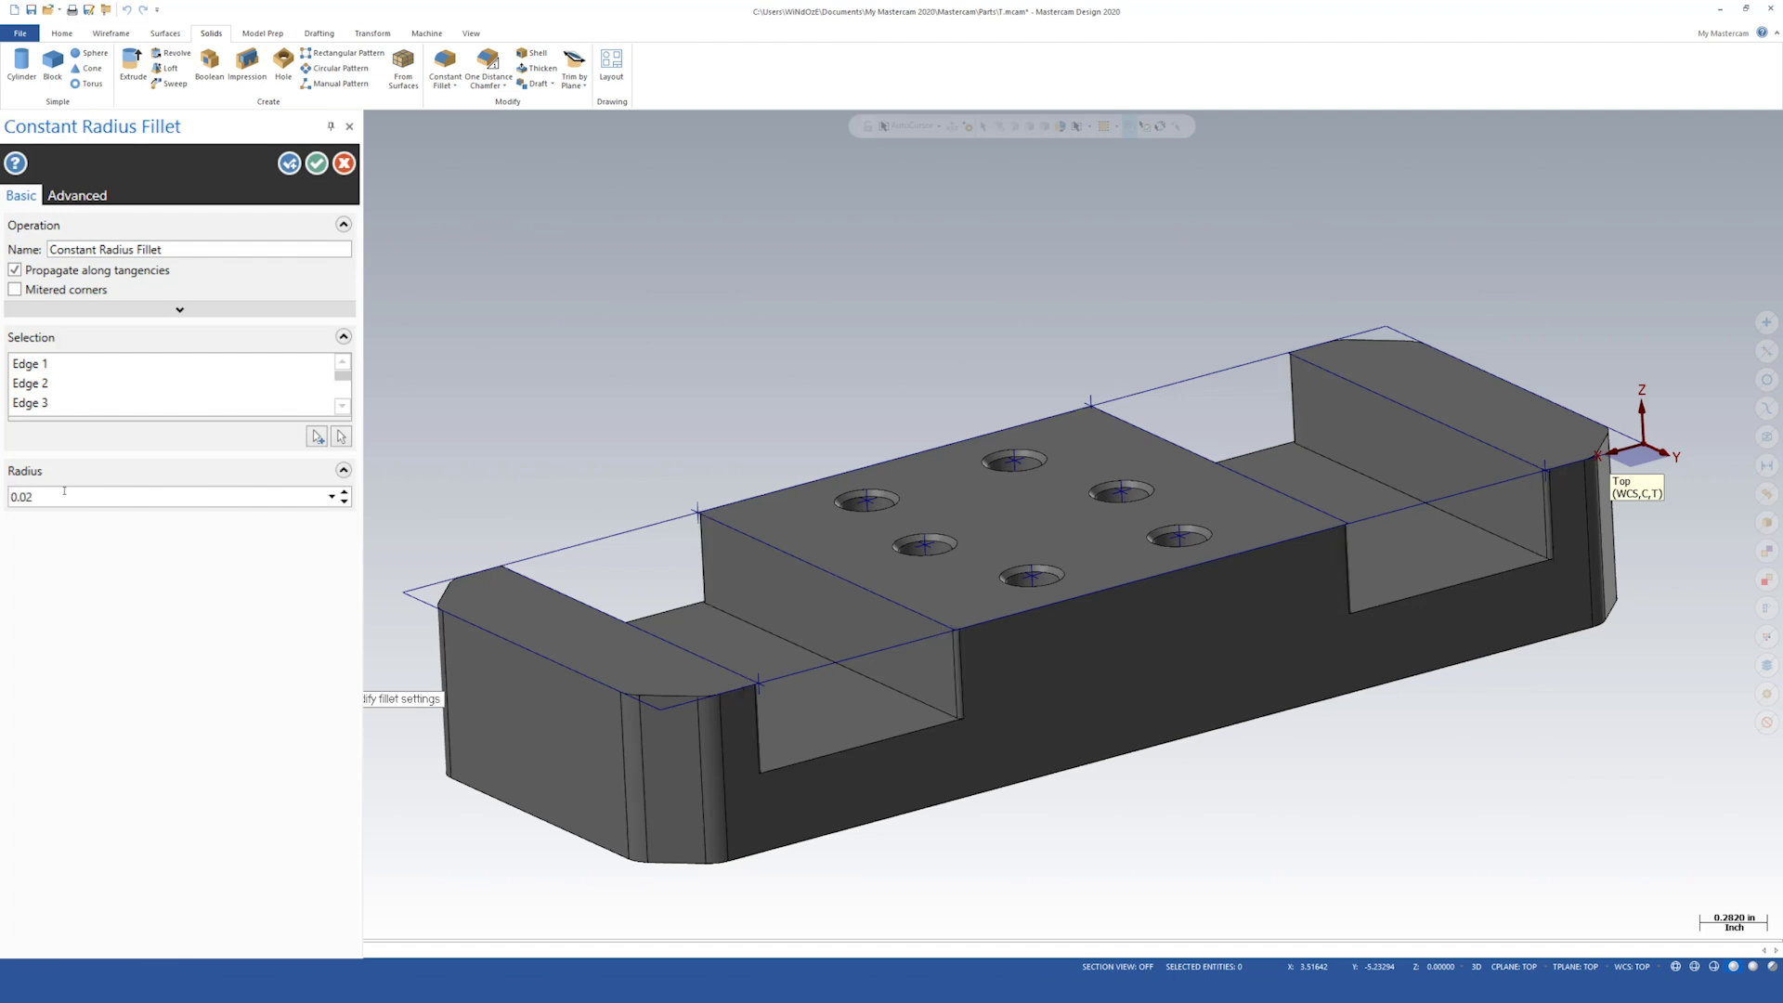
{"action": "left_click", "coordinate": [317, 162]}
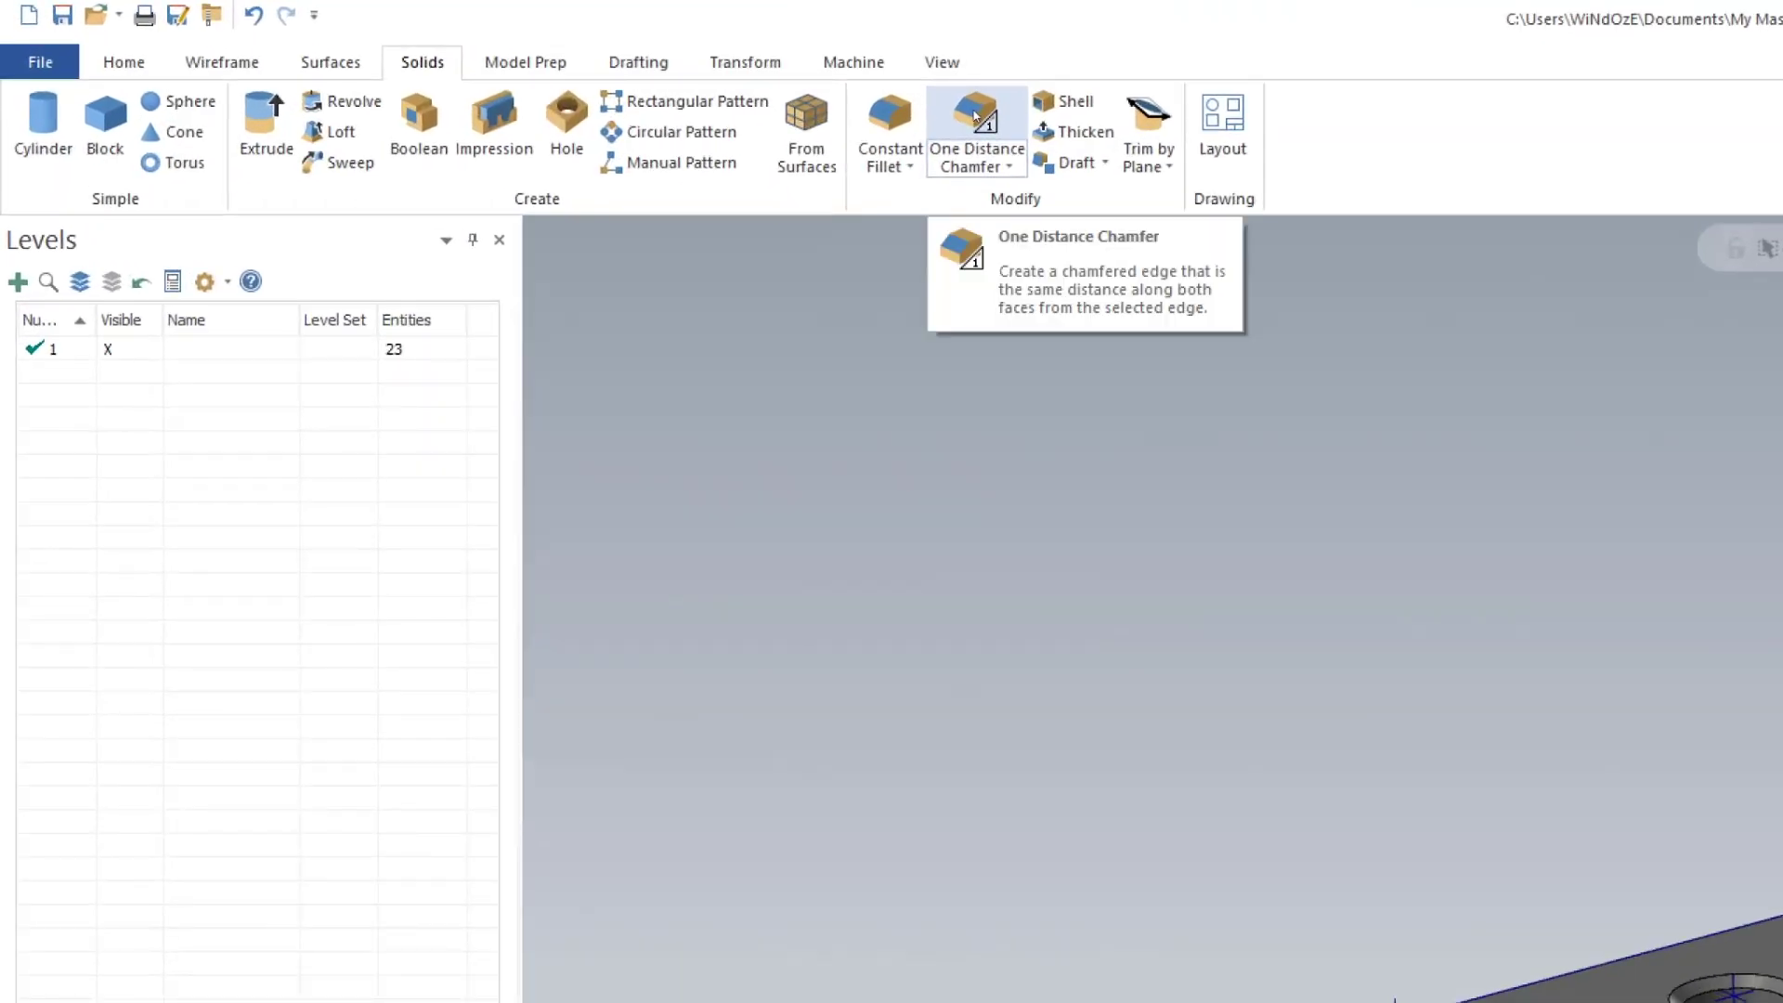
Step: Select both end lug top faces and the block's top face for a one-distance chamfer
{"action": "left_click", "coordinate": [975, 116]}
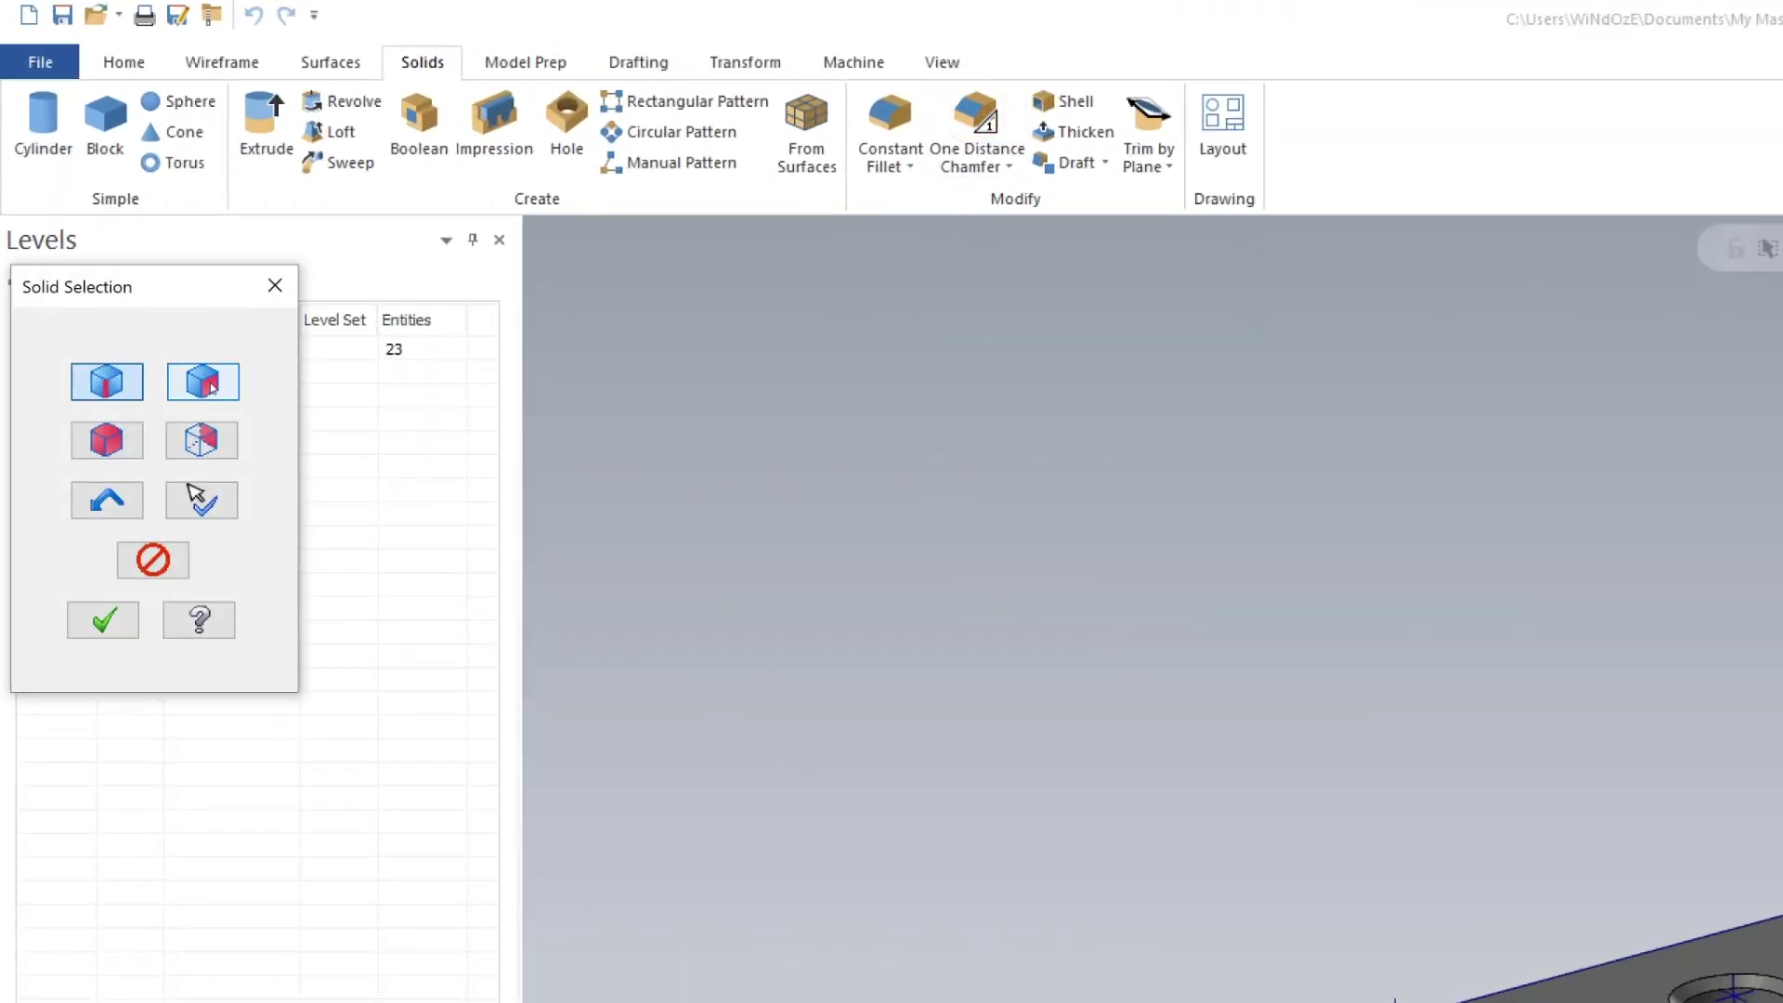
{"action": "left_click", "coordinate": [212, 387]}
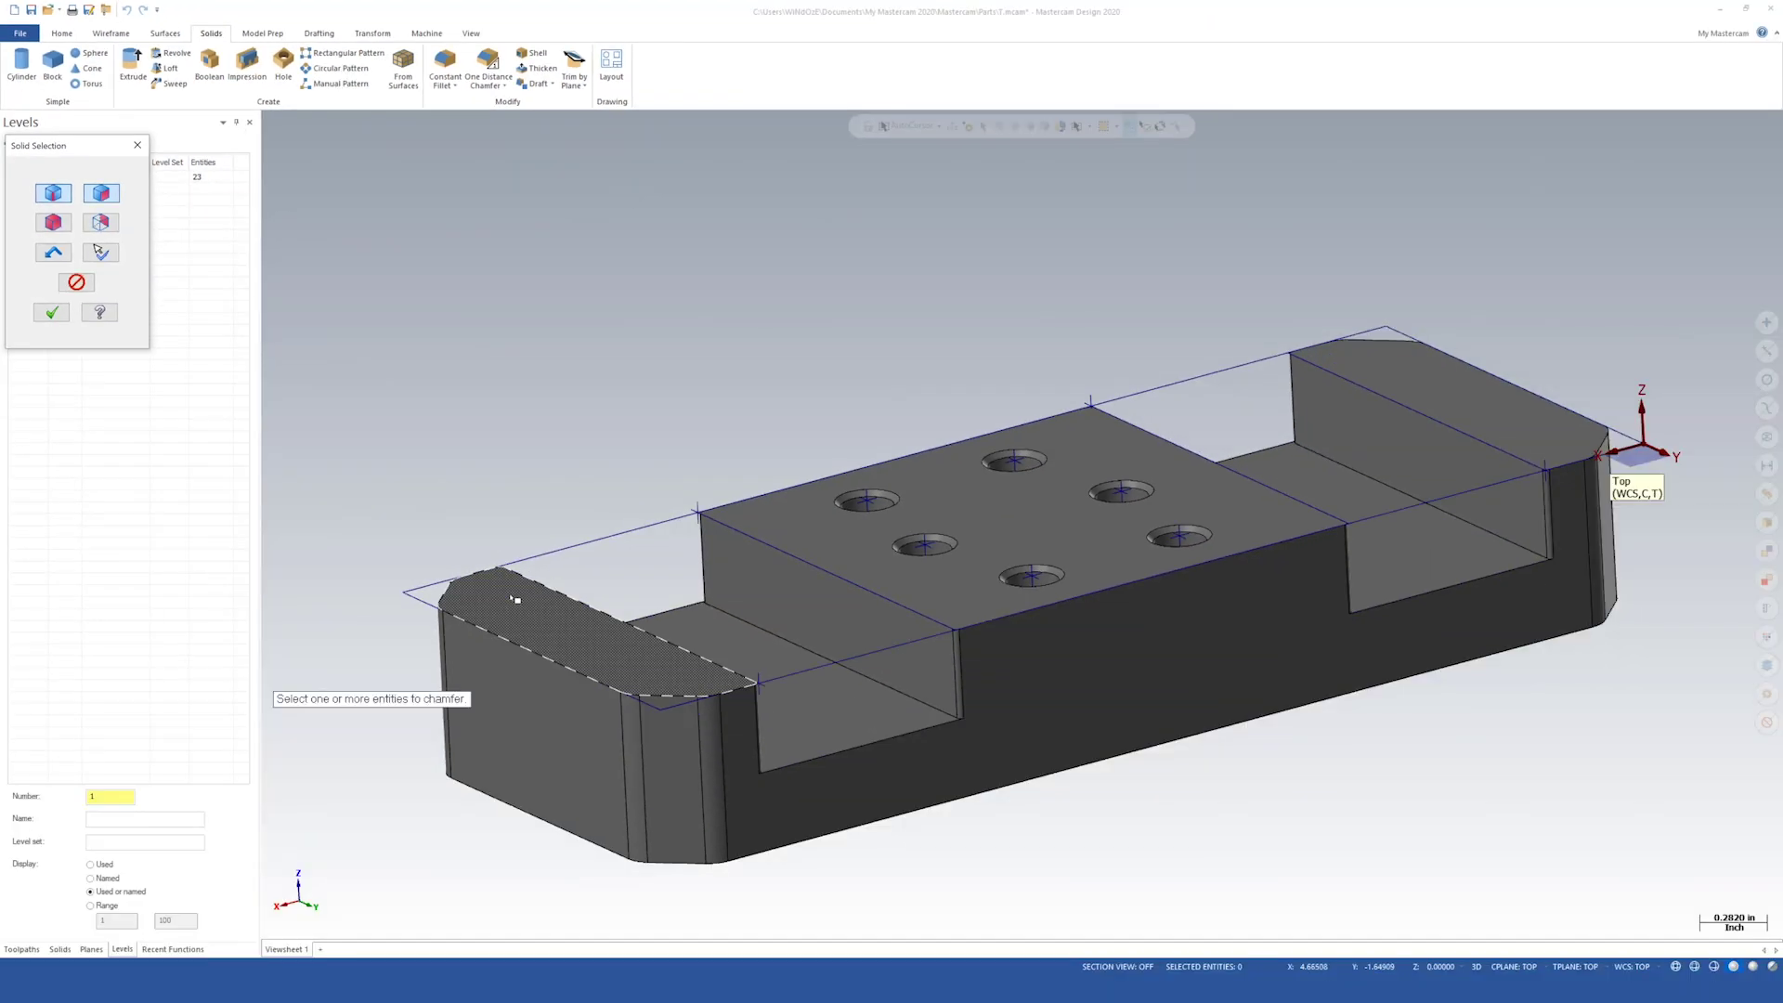
{"action": "left_click", "coordinate": [509, 594]}
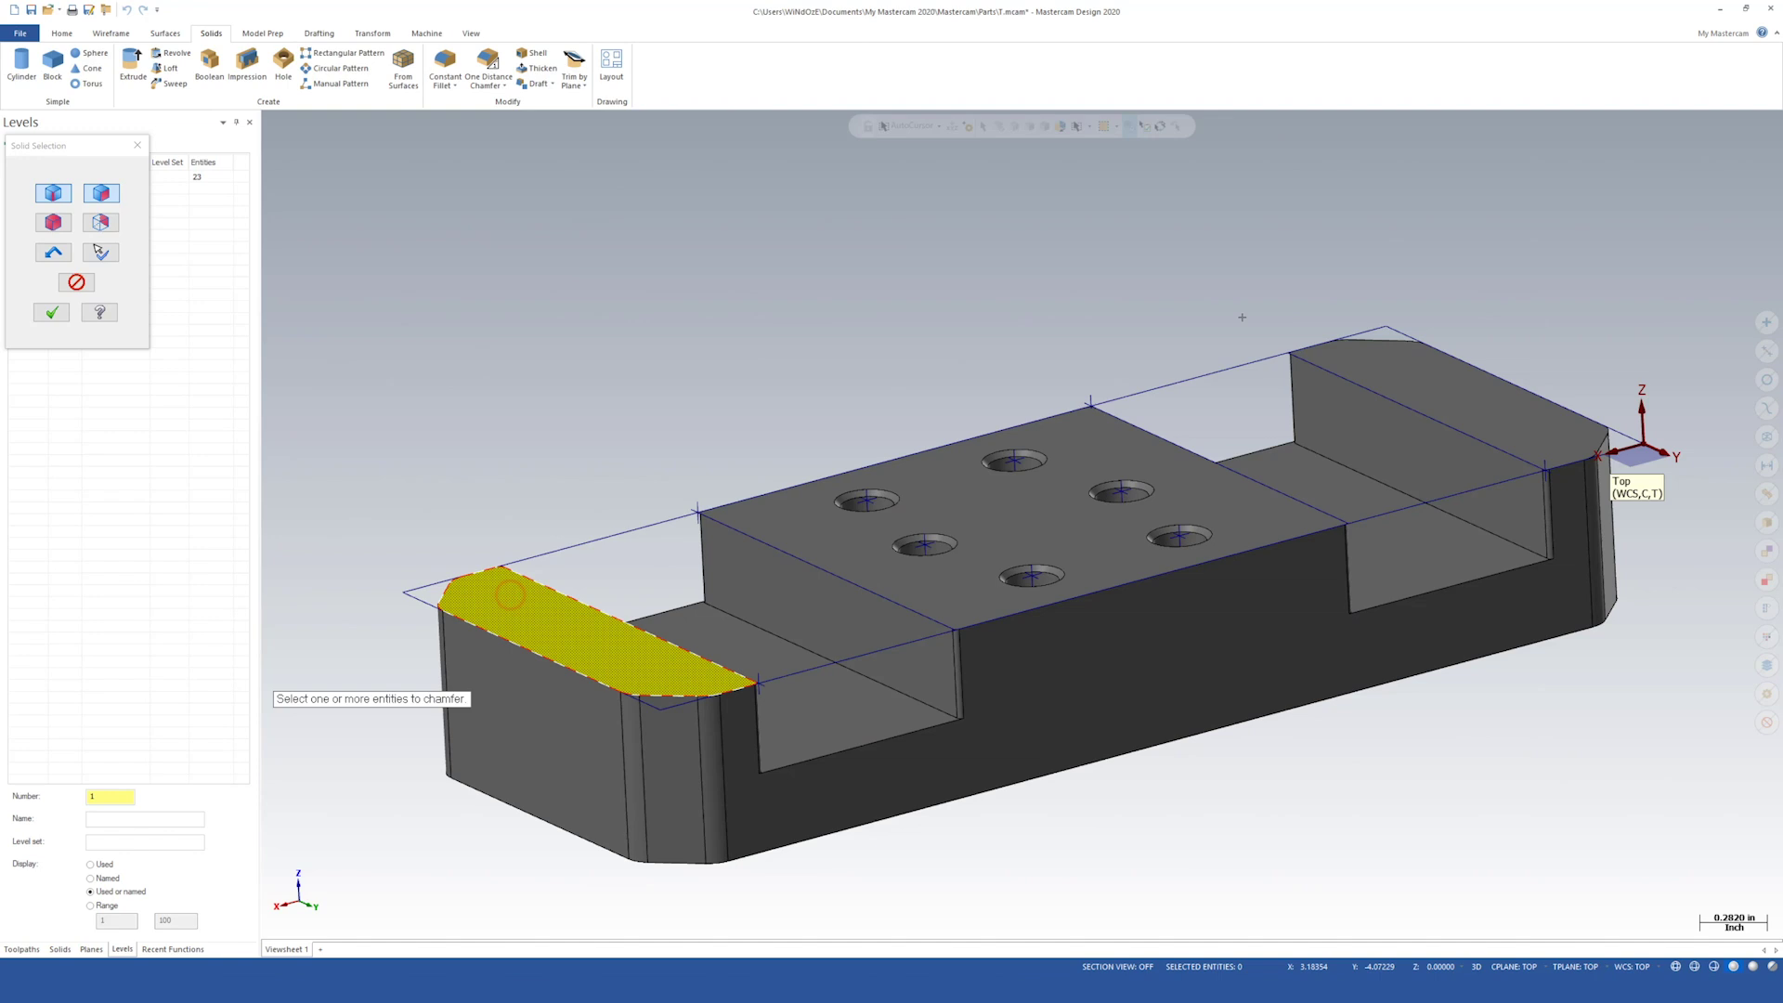
{"action": "left_click", "coordinate": [1450, 399]}
{"action": "middle_click_drag", "start_coordinate": [1450, 399], "coordinate": [1021, 525]}
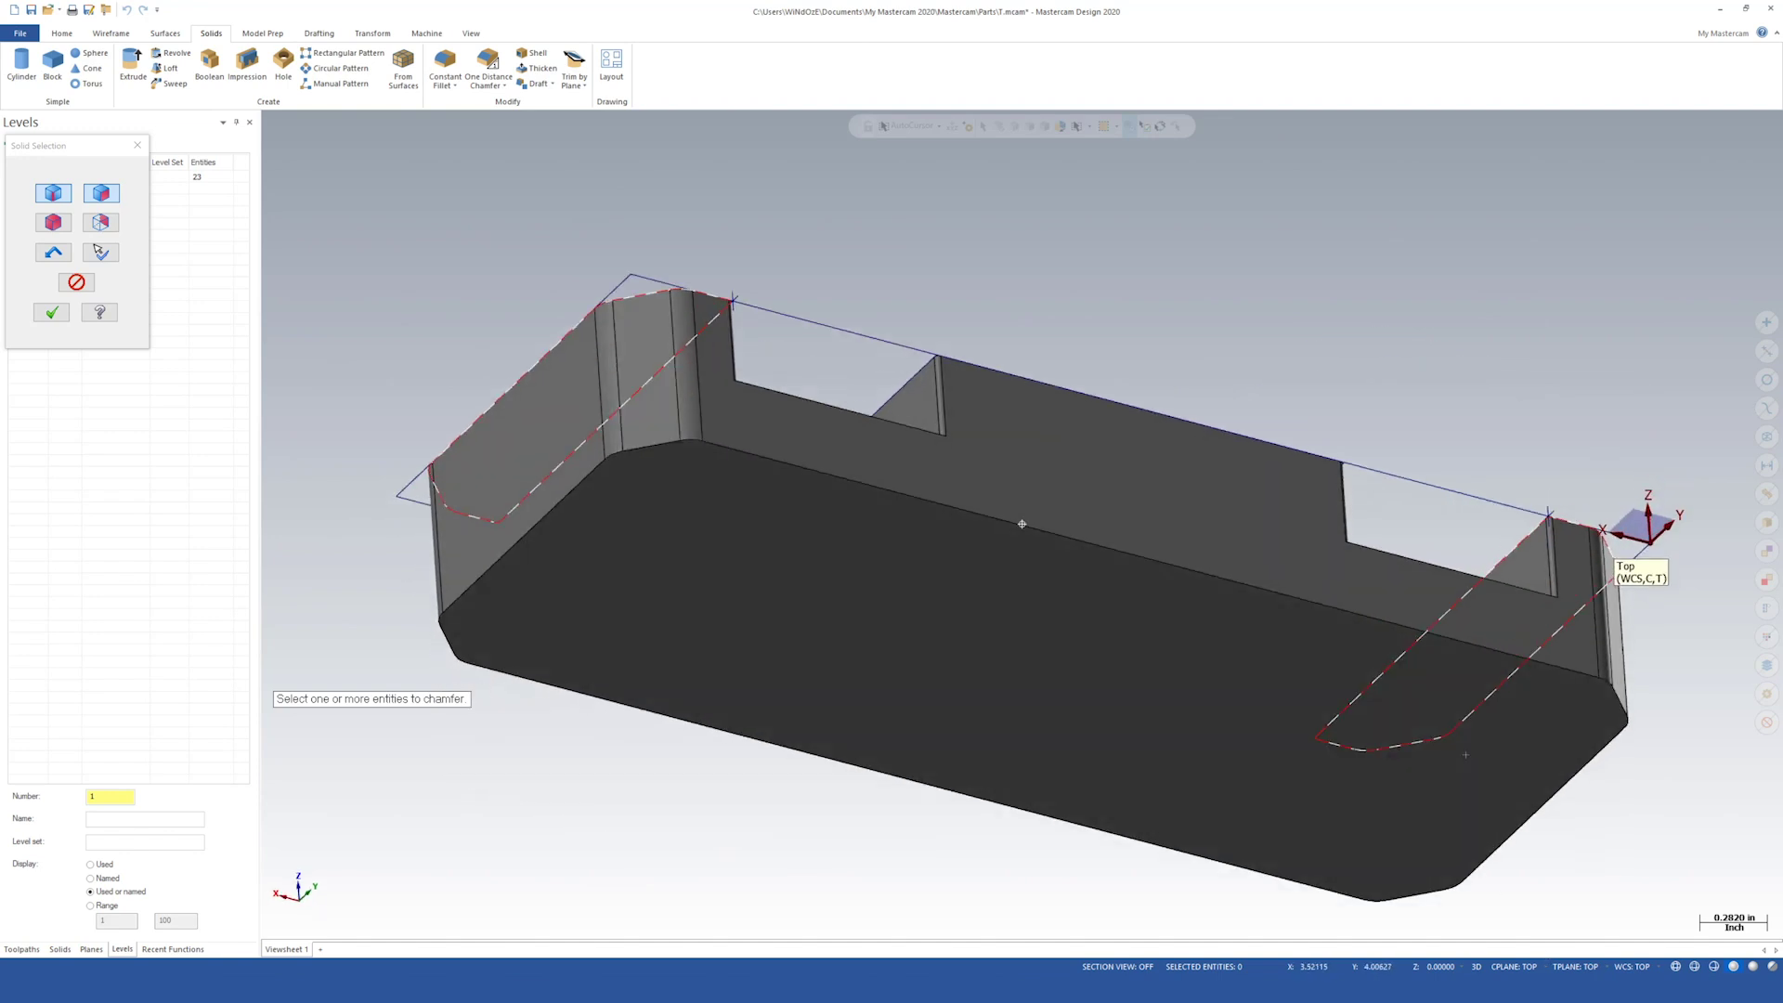
{"action": "key", "text": "alt+p"}
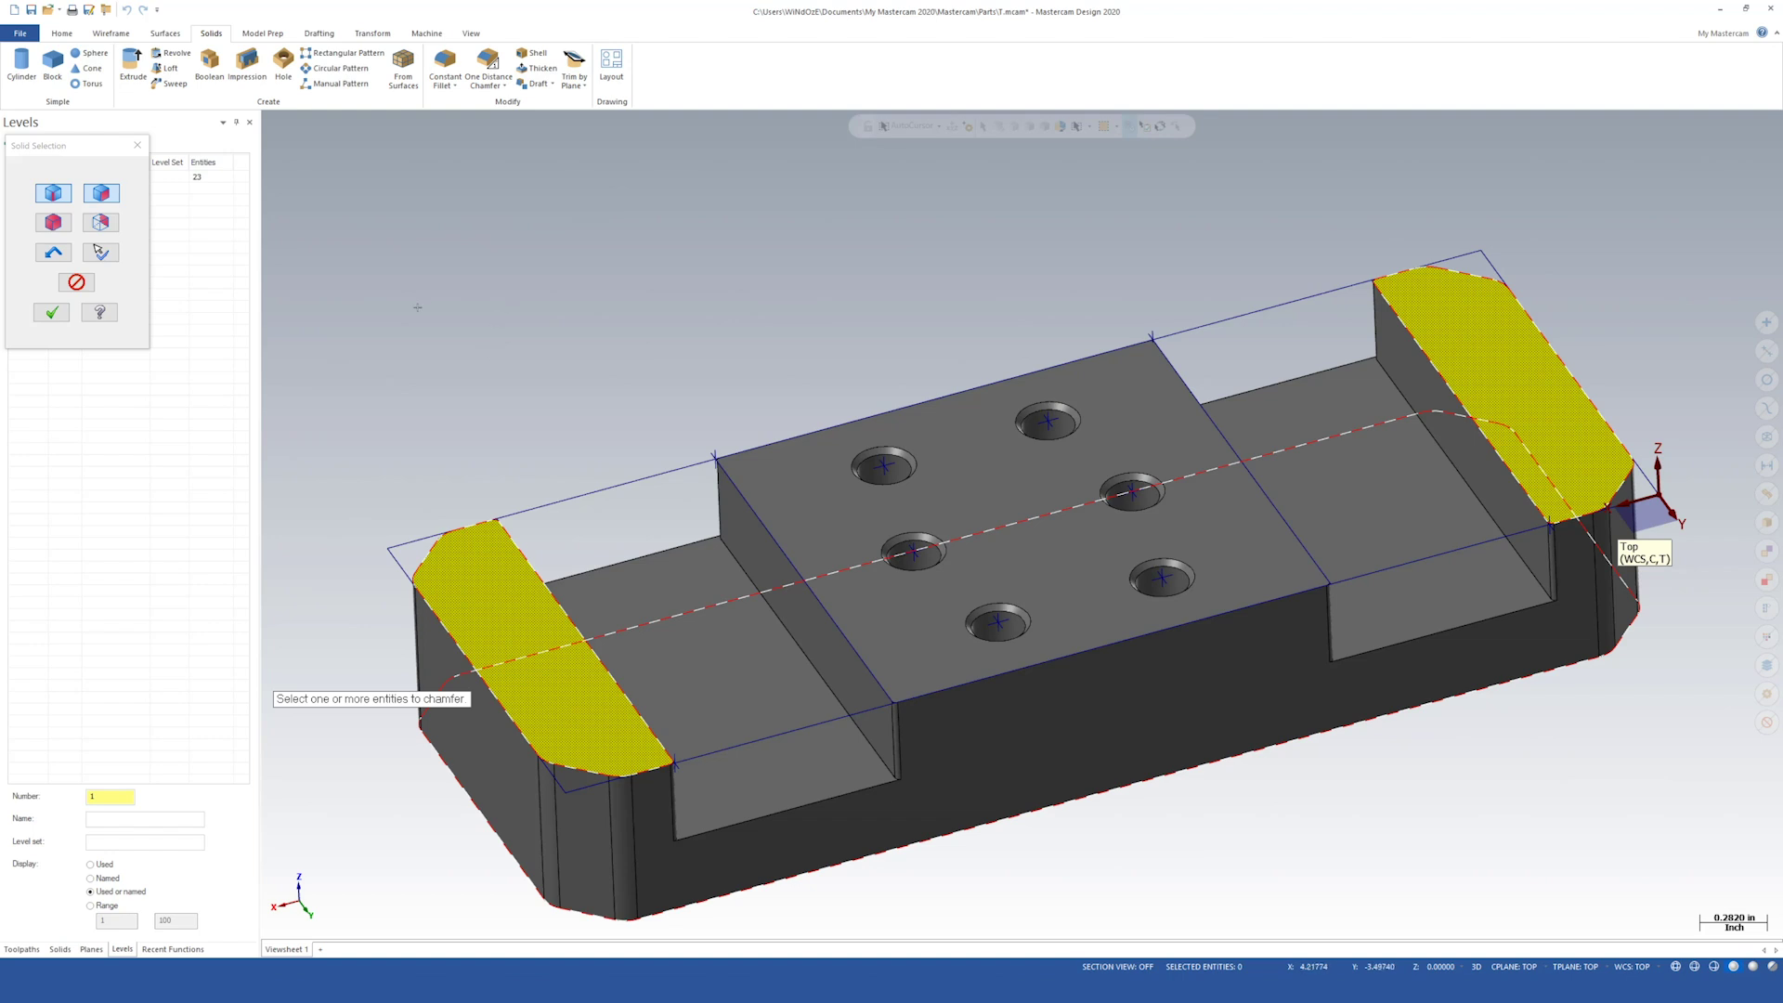
{"action": "left_click", "coordinate": [758, 522]}
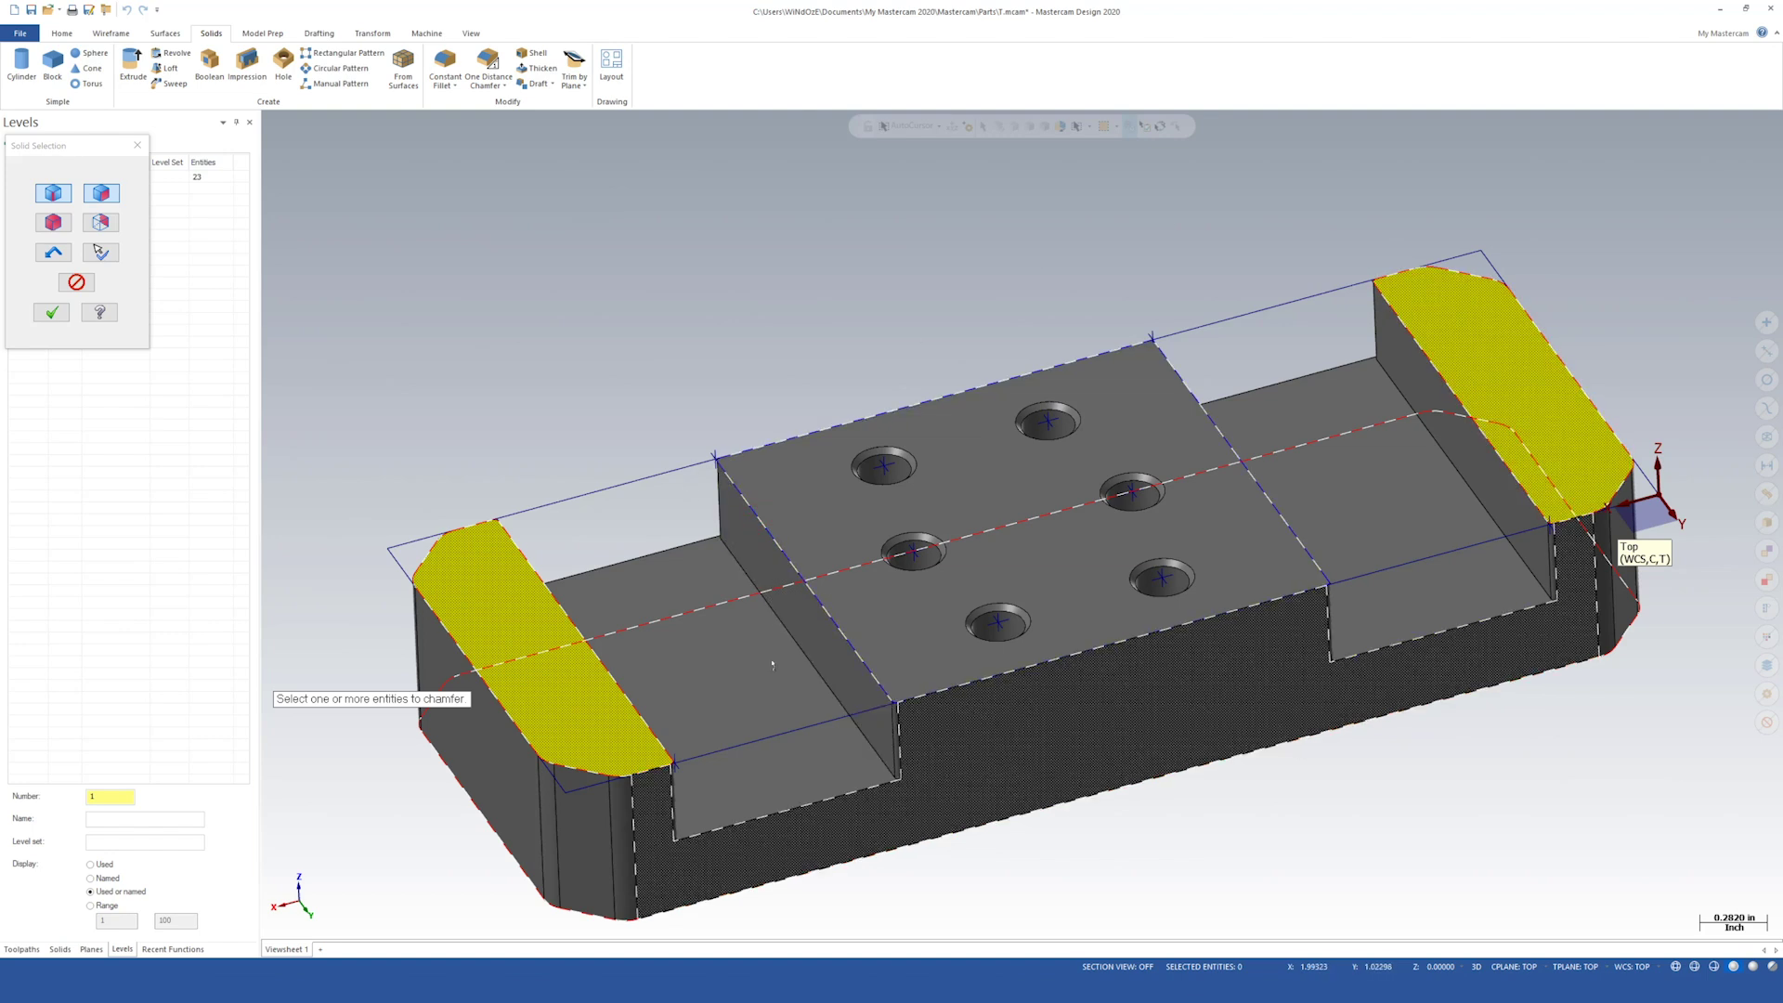
{"action": "left_click", "coordinate": [51, 312]}
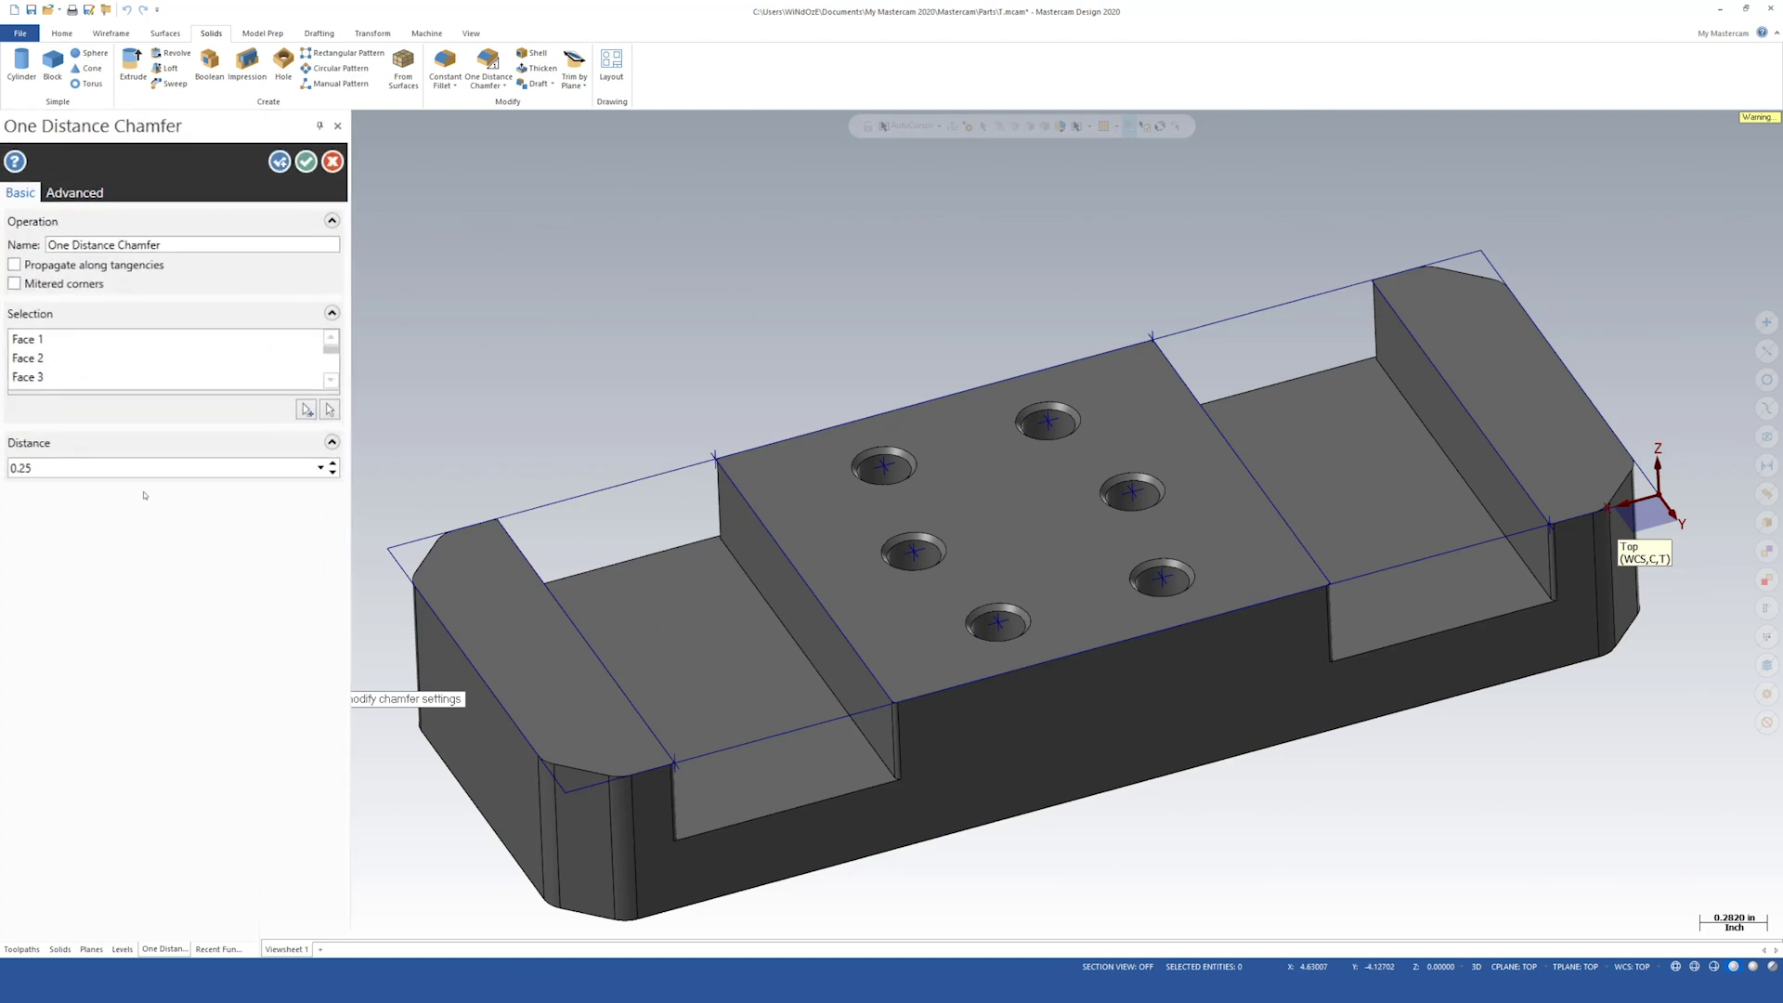
Step: Change the chamfer distance to 0.01 and accept the chamfer
{"action": "left_click", "coordinate": [41, 373]}
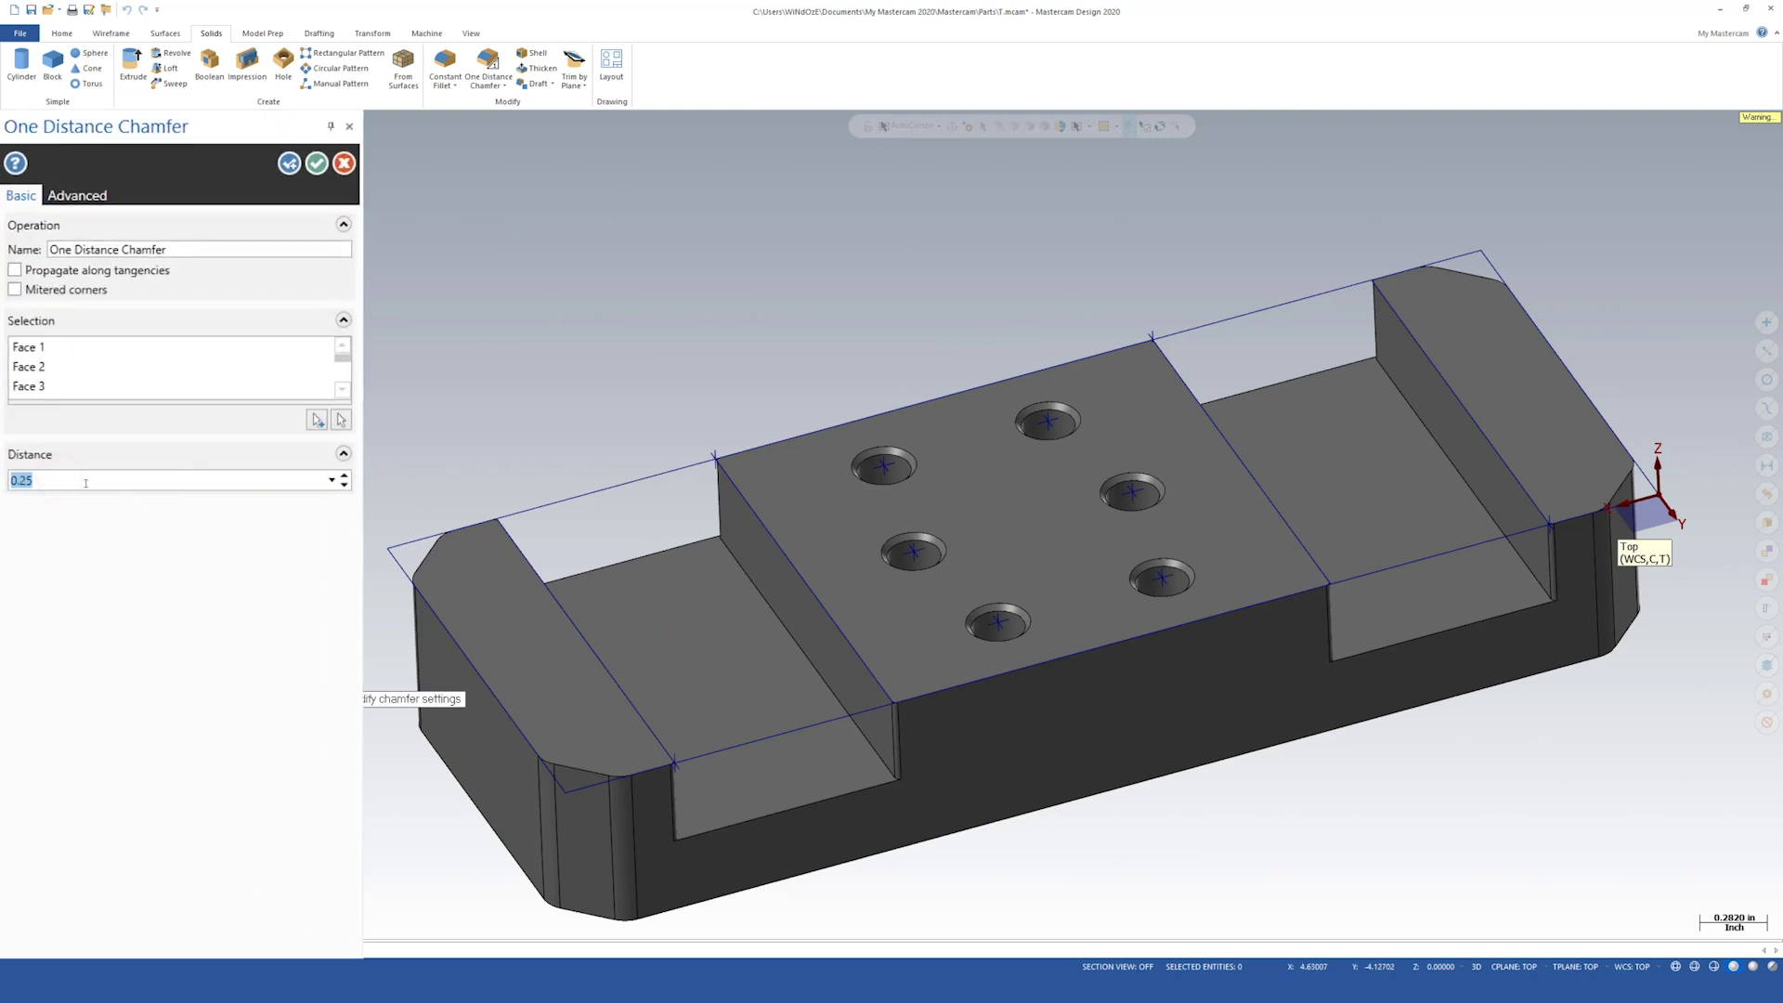
{"action": "type", "text": "0.01"}
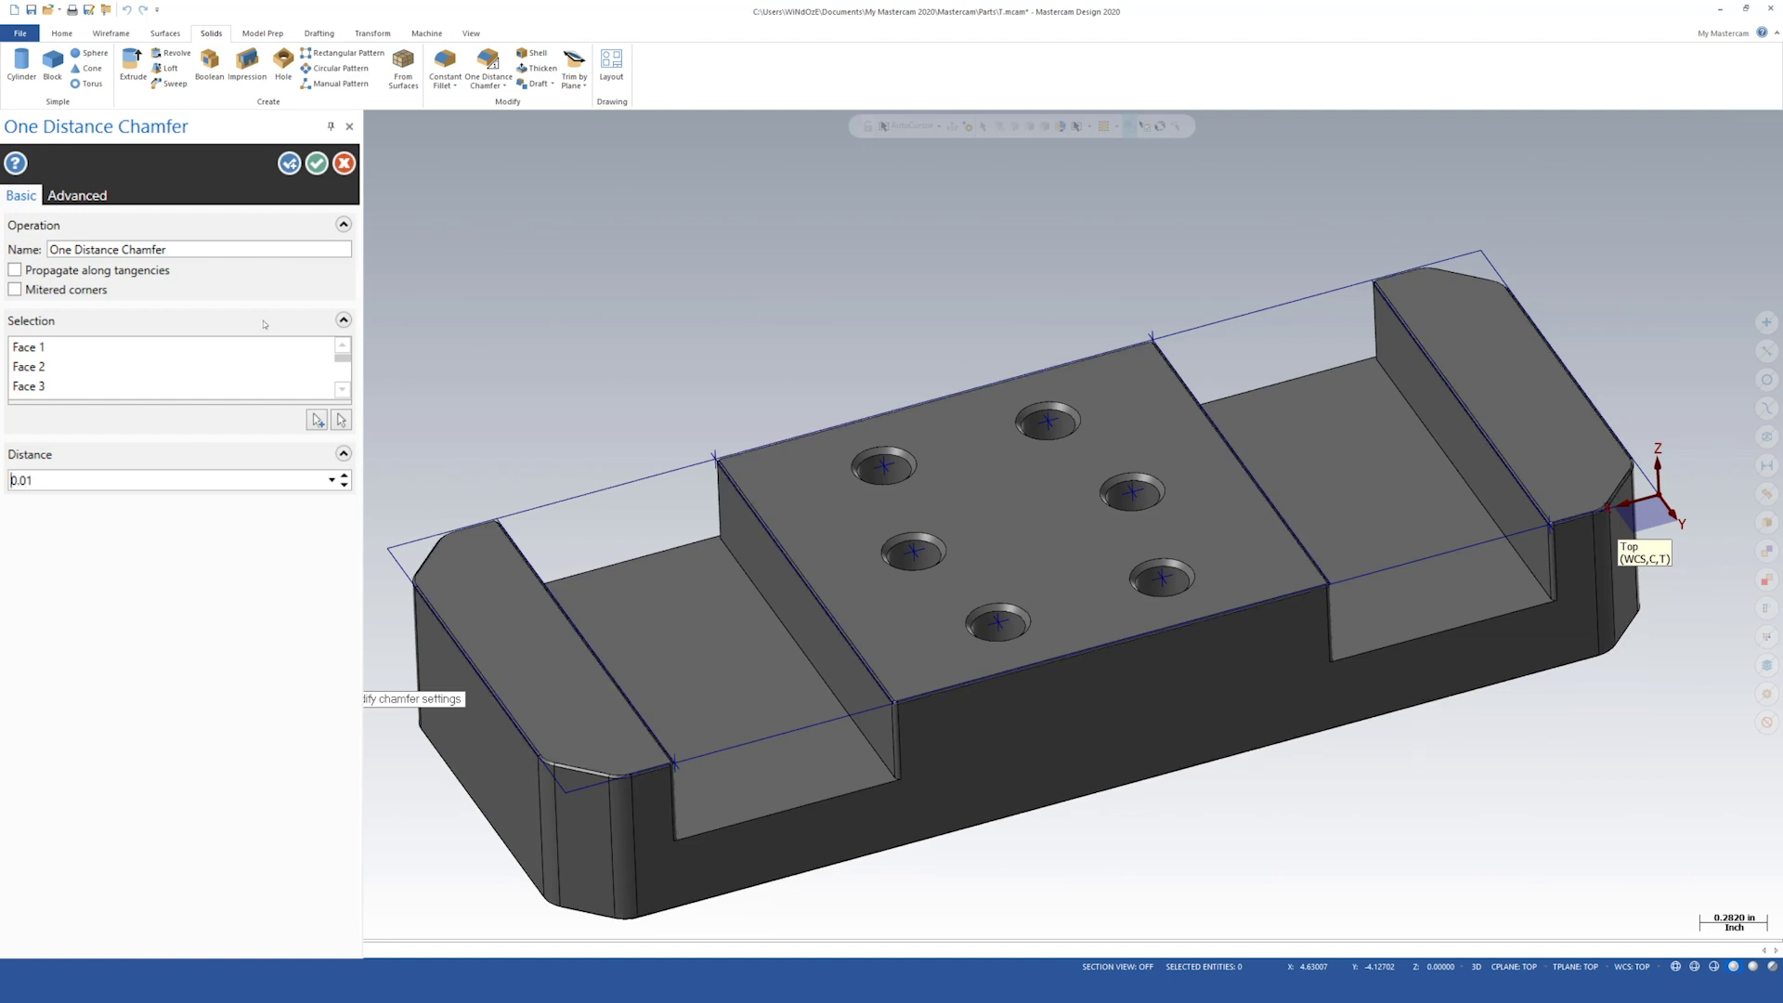
{"action": "left_click", "coordinate": [317, 163]}
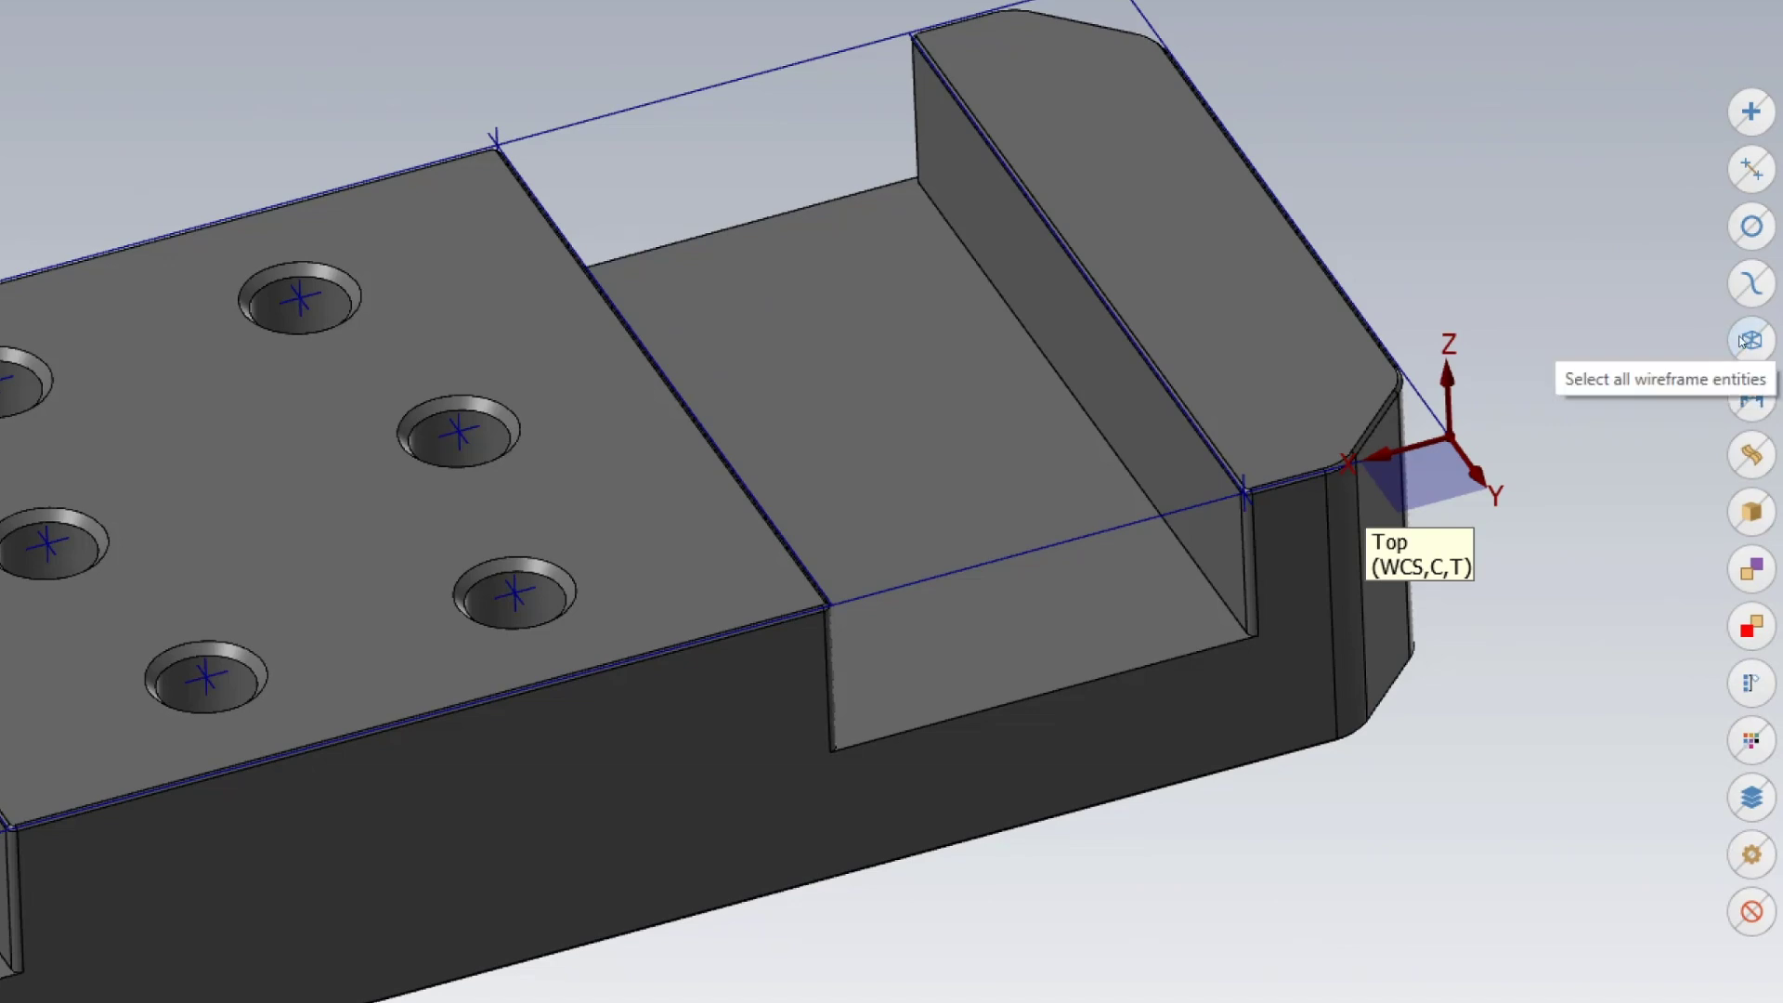
Step: Select all wireframe and assign it to new level 2 named WIREFRAME
{"action": "left_click", "coordinate": [1750, 339]}
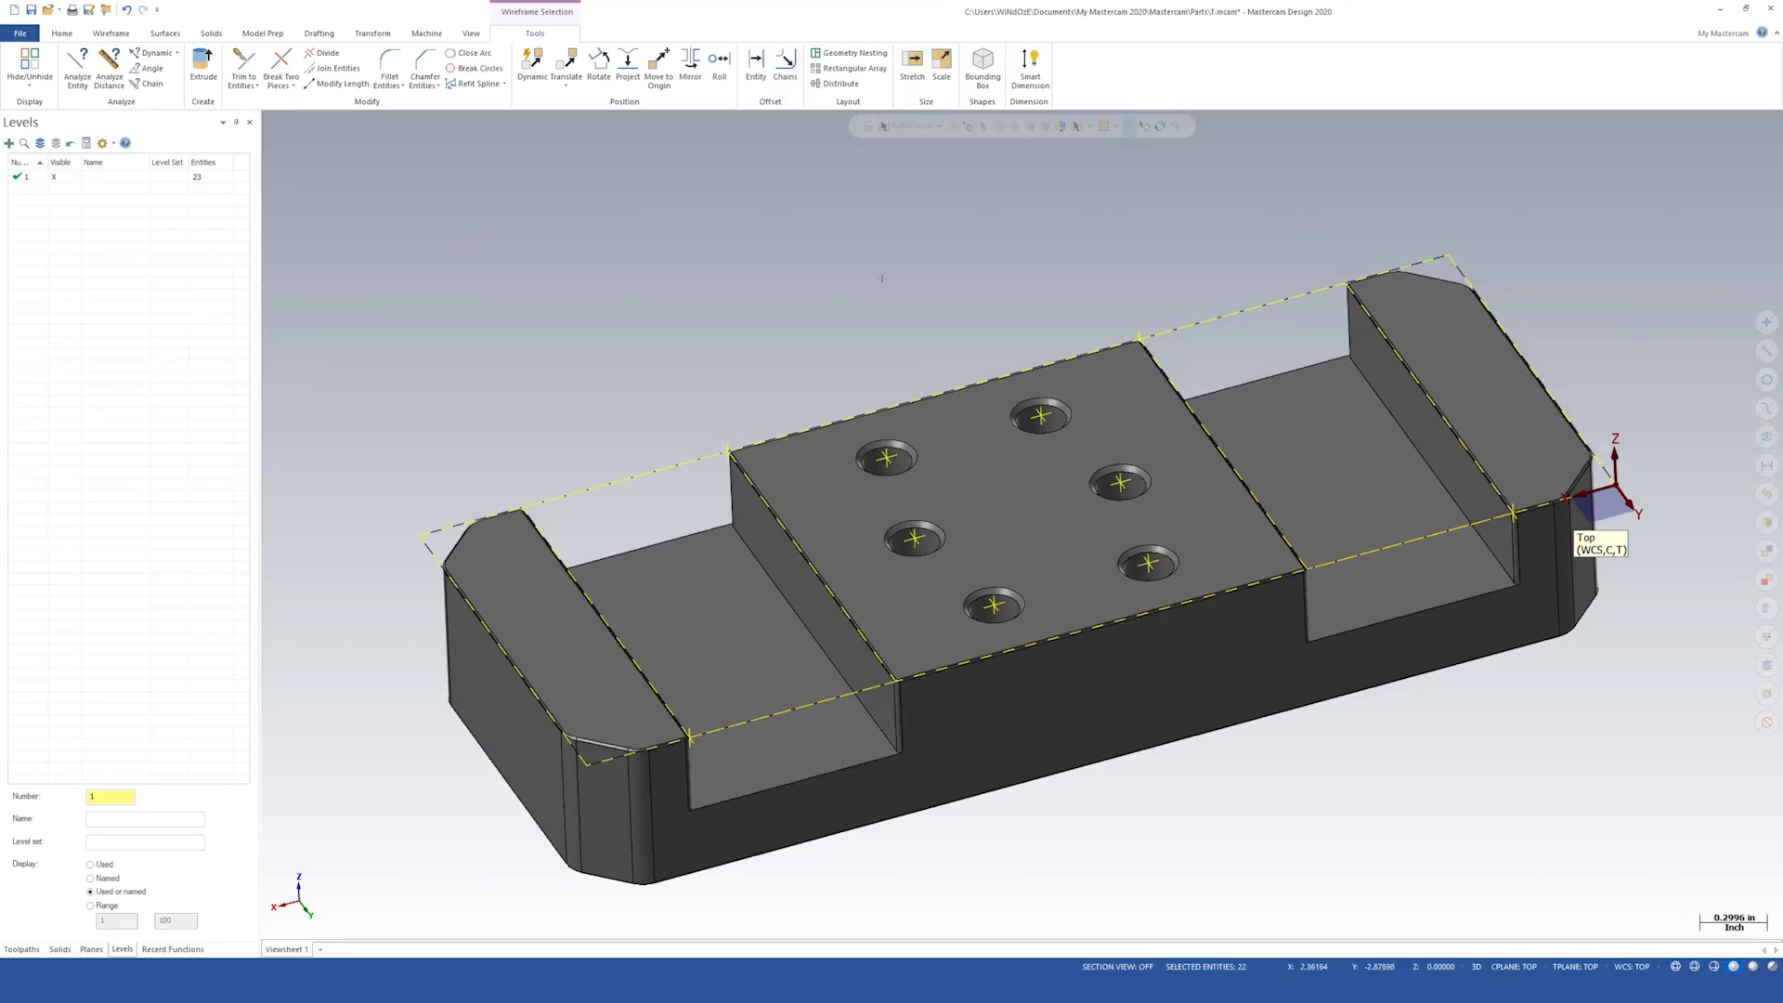
{"action": "right_click", "coordinate": [881, 278]}
{"action": "left_click", "coordinate": [1108, 247]}
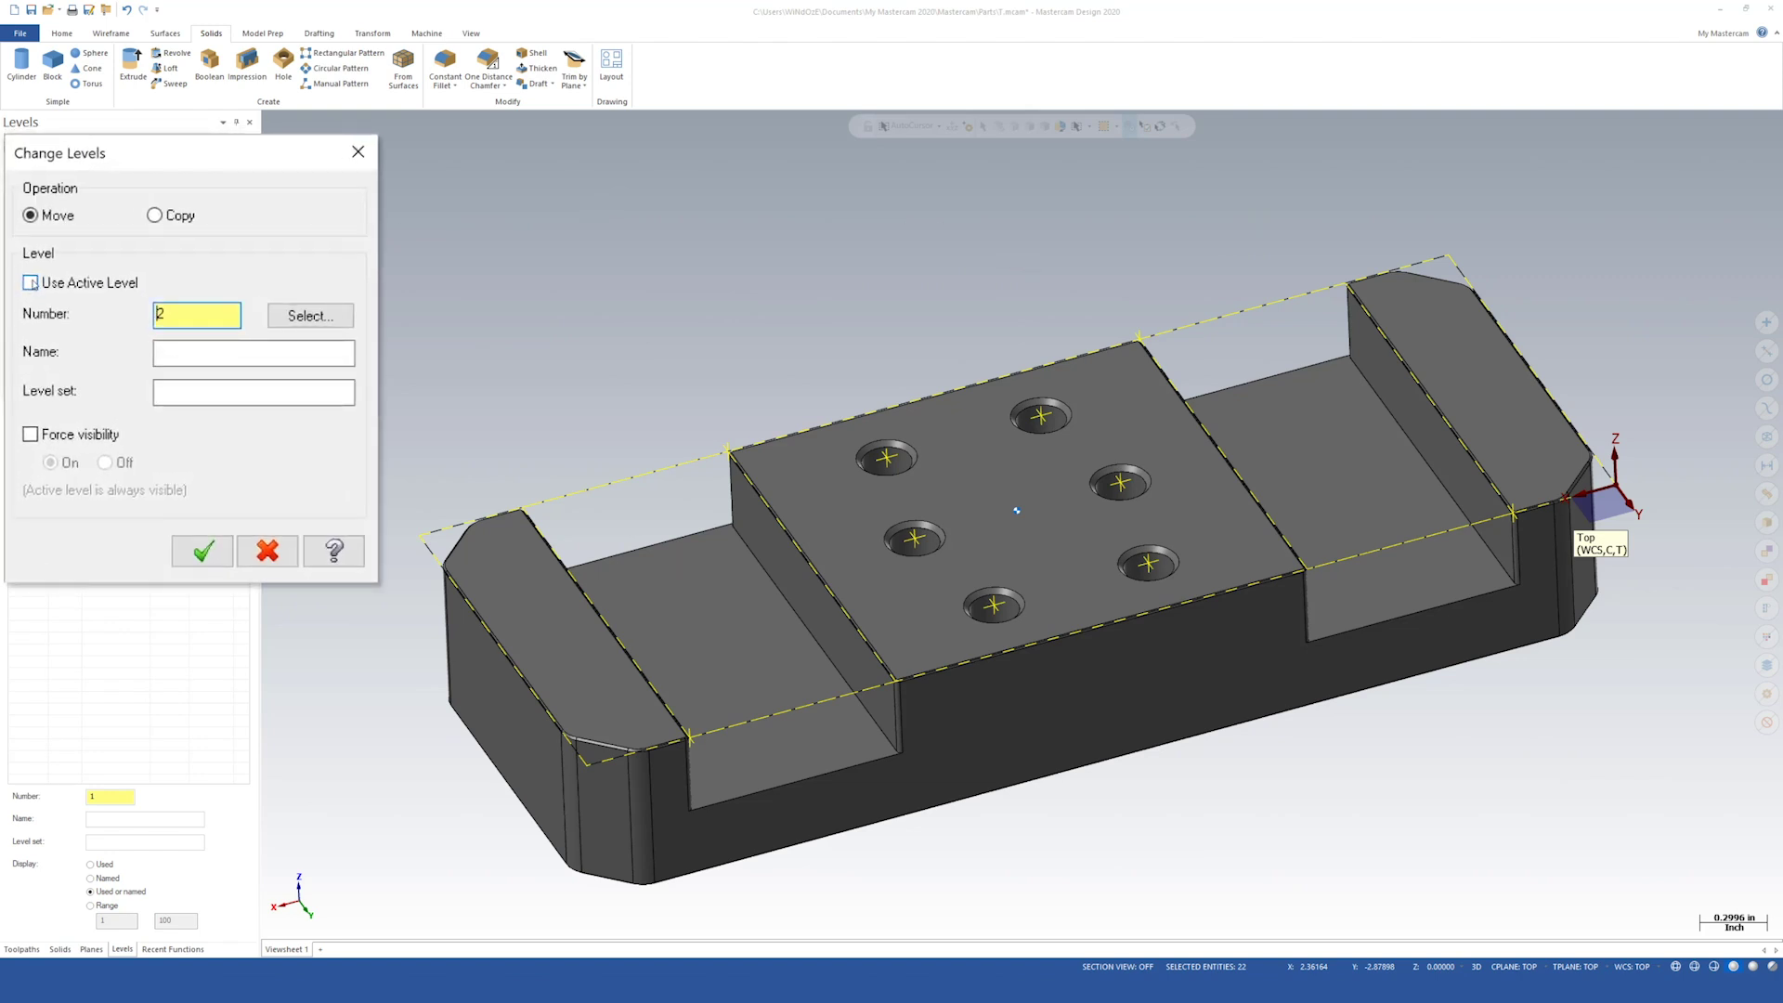
{"action": "left_click", "coordinate": [31, 282]}
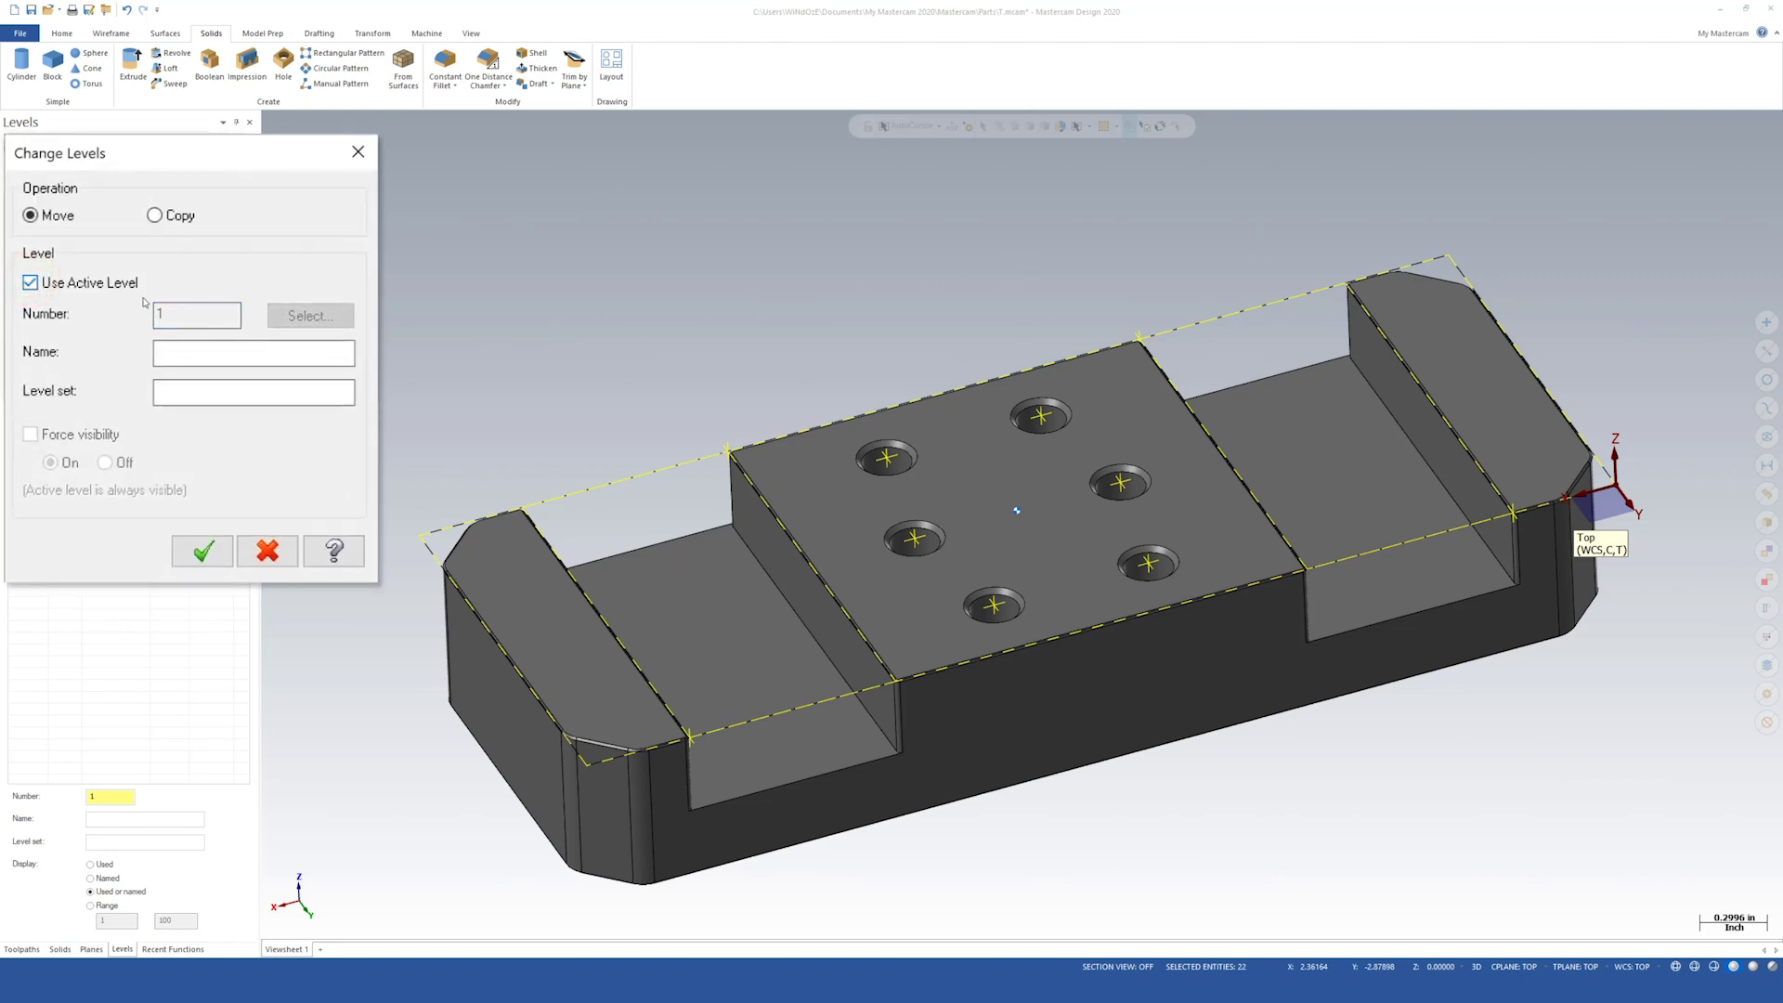
{"action": "left_click", "coordinate": [31, 283]}
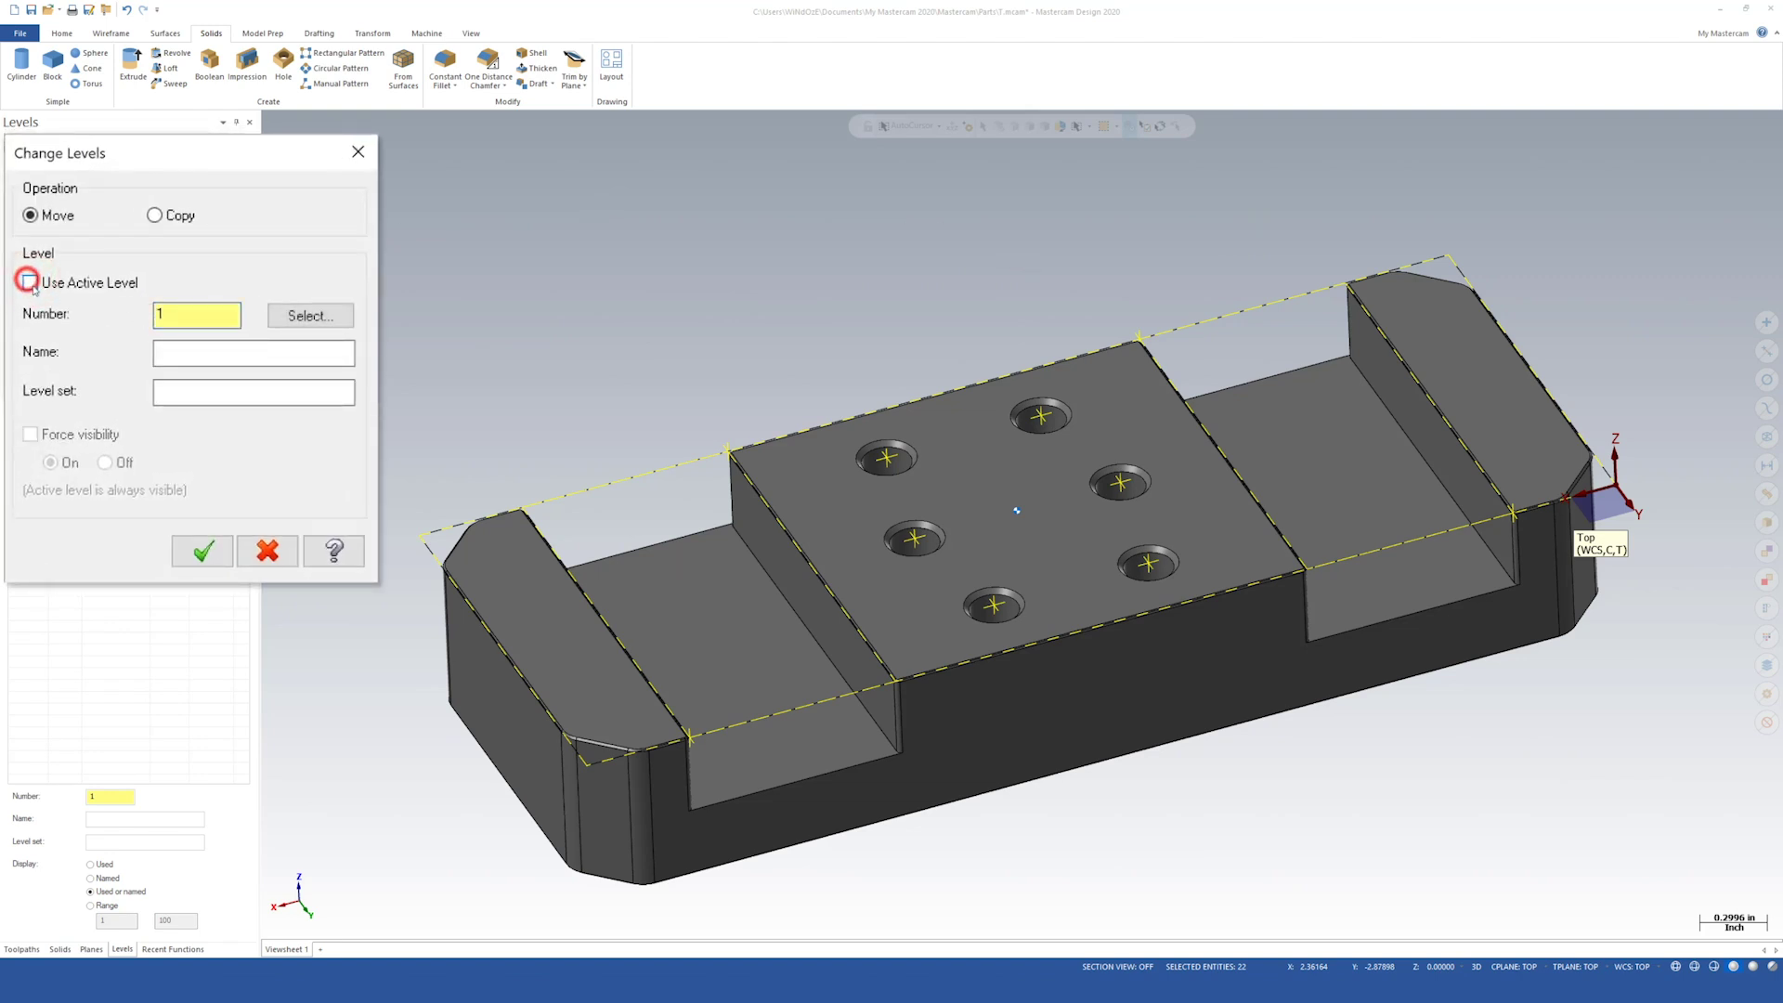
{"action": "double_click", "coordinate": [173, 314]}
{"action": "type", "text": "2"}
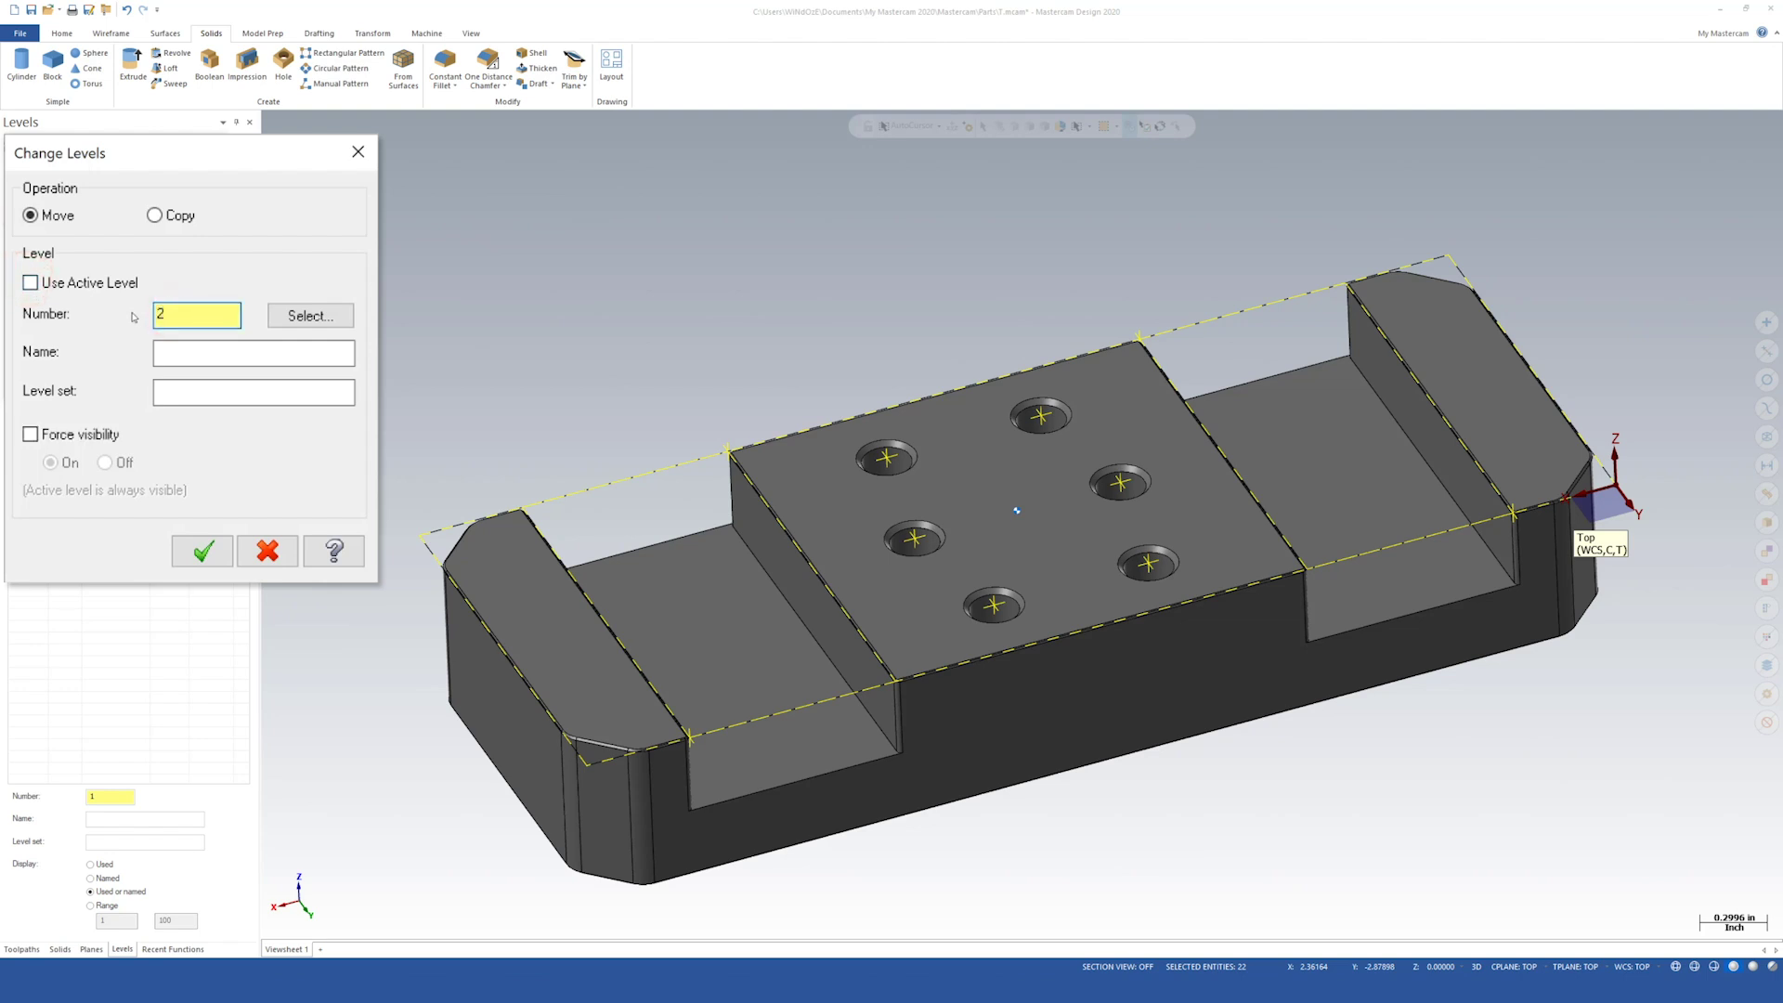
{"action": "key", "text": "Tab"}
{"action": "key", "text": "Tab"}
{"action": "type", "text": "WIREFR"}
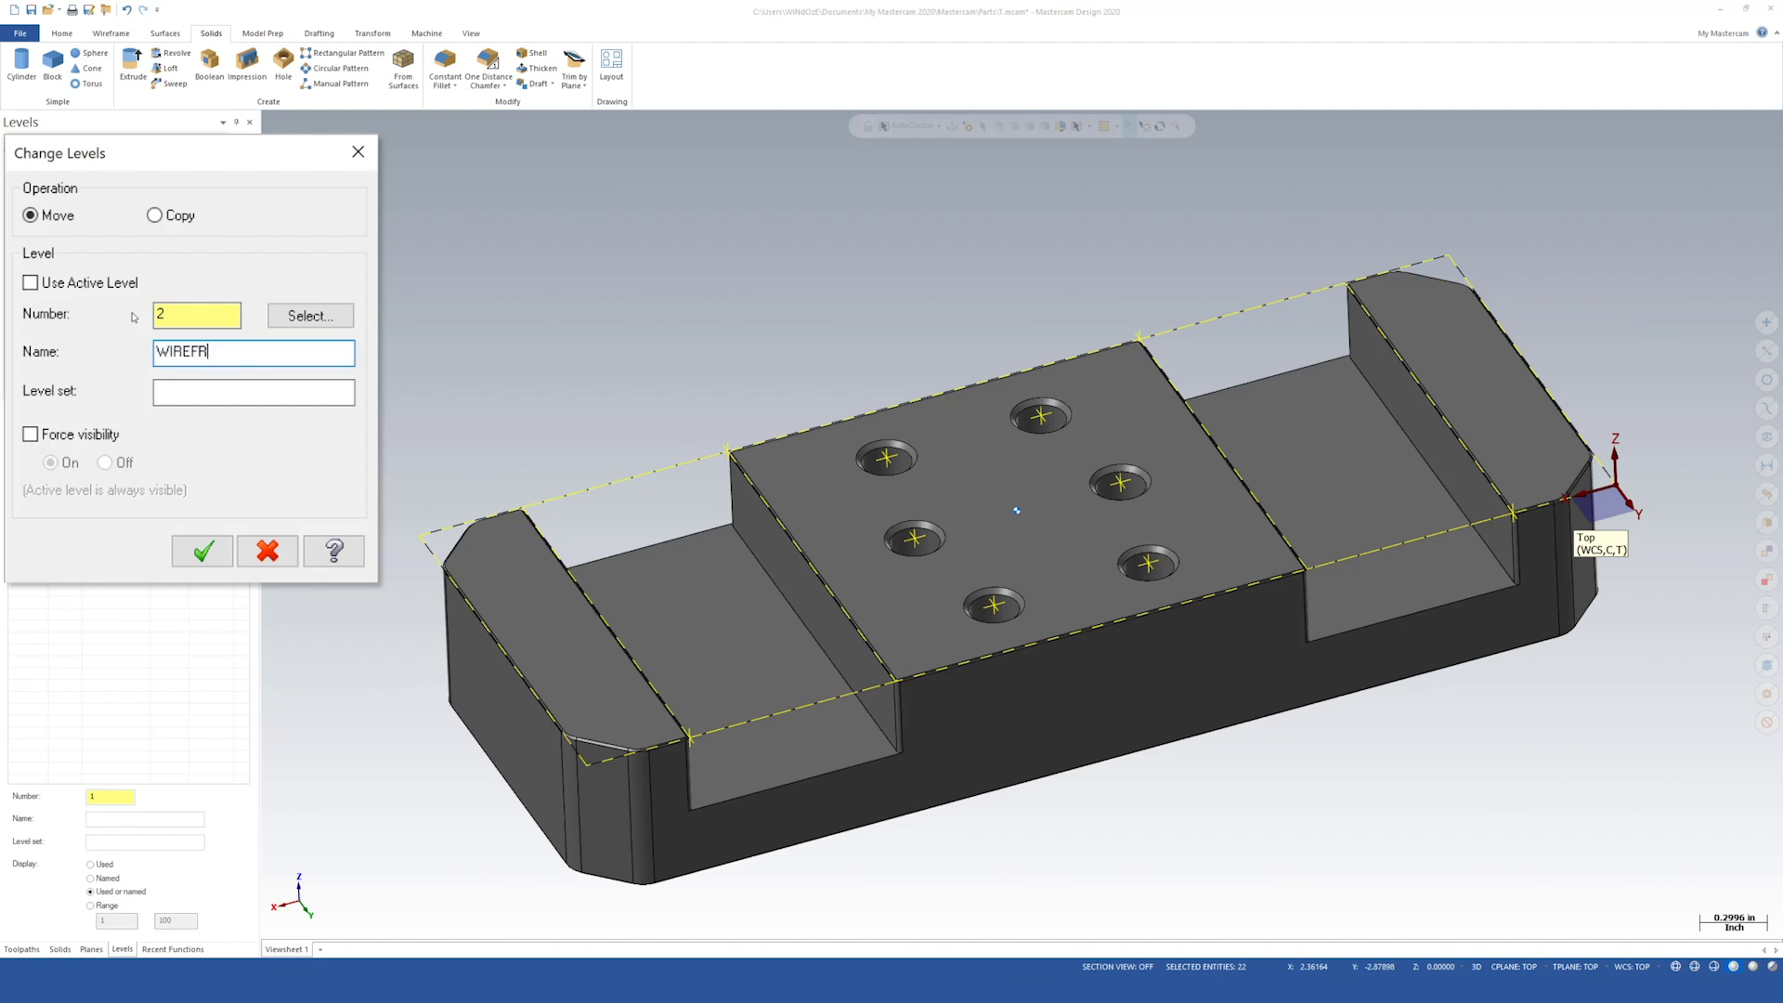
{"action": "type", "text": "AME"}
{"action": "left_click", "coordinate": [203, 550]}
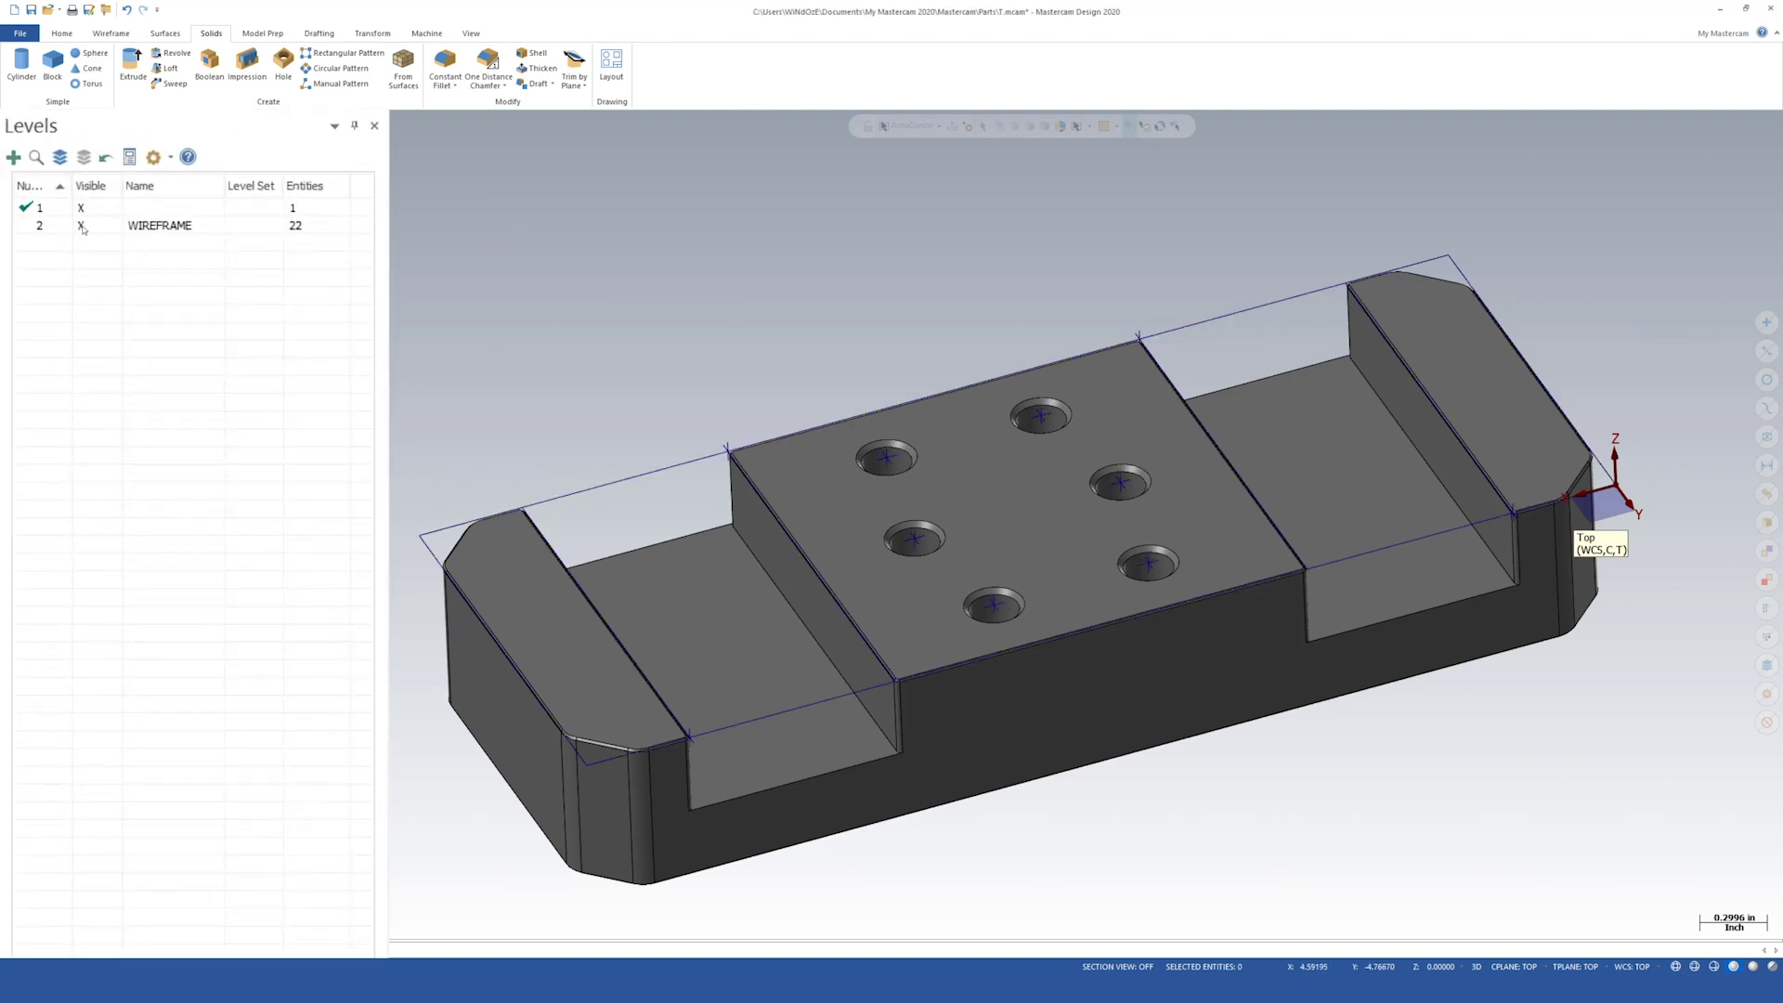
Step: Turn off visibility of level 2 WIREFRAME in the Levels panel
{"action": "left_click", "coordinate": [81, 226]}
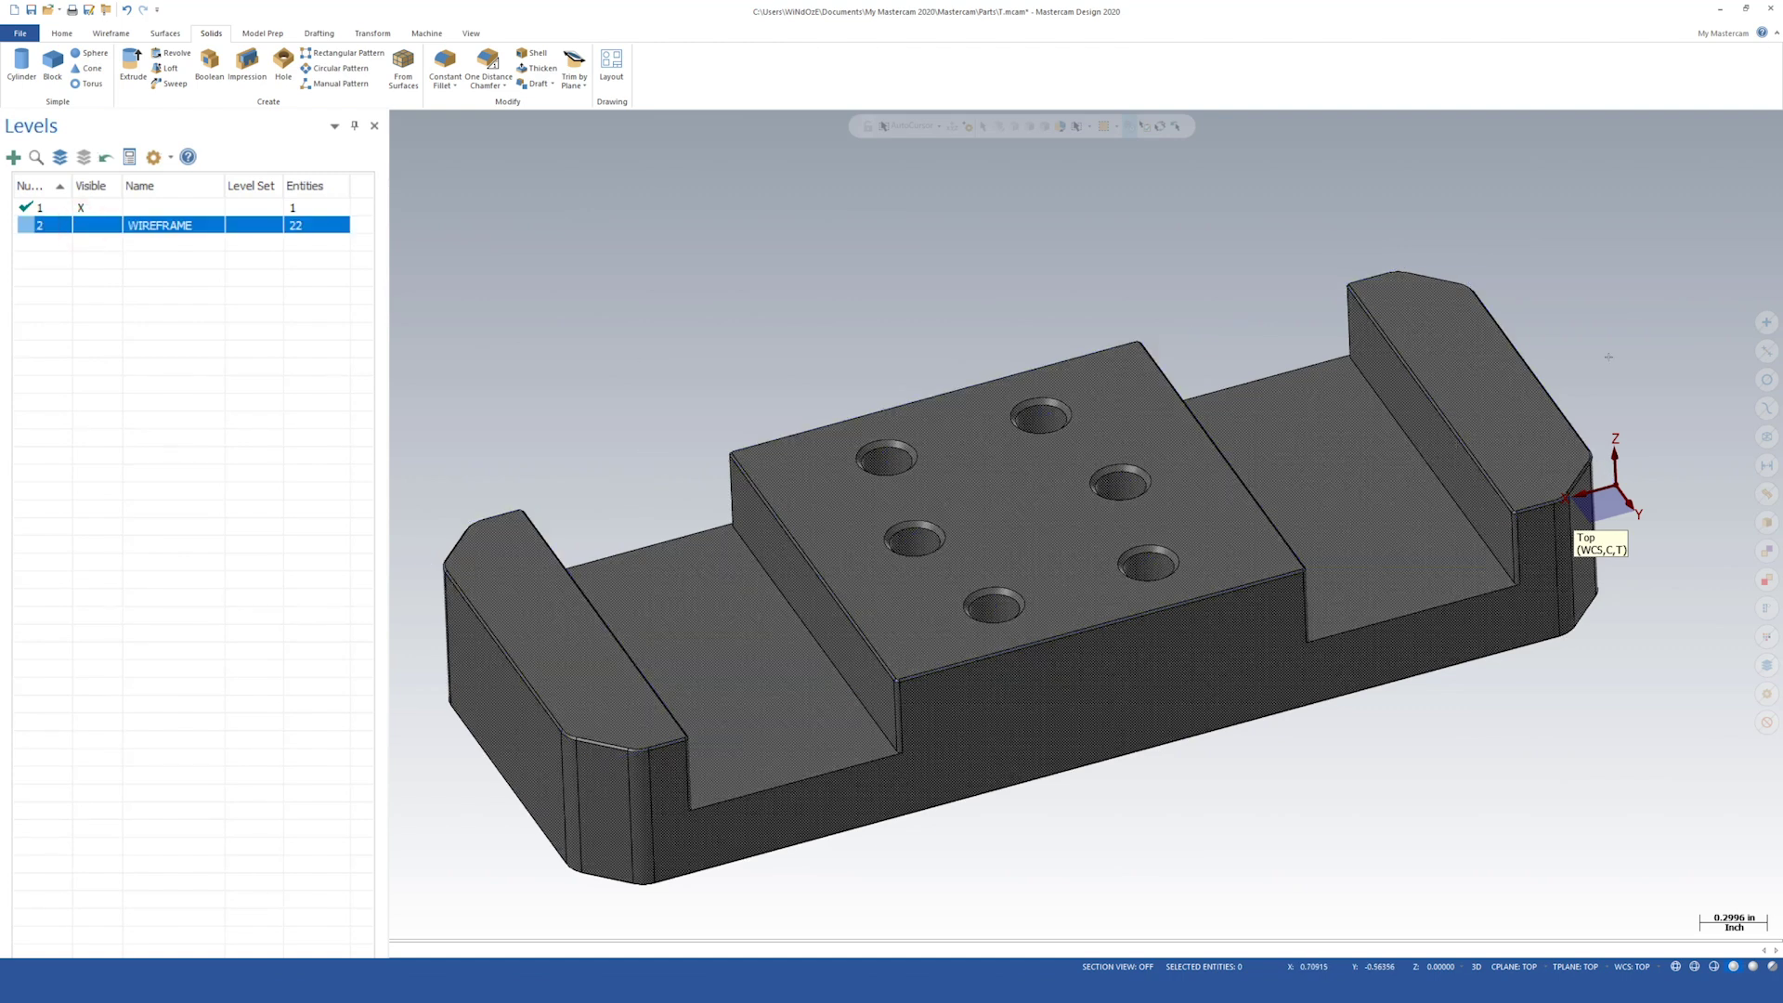